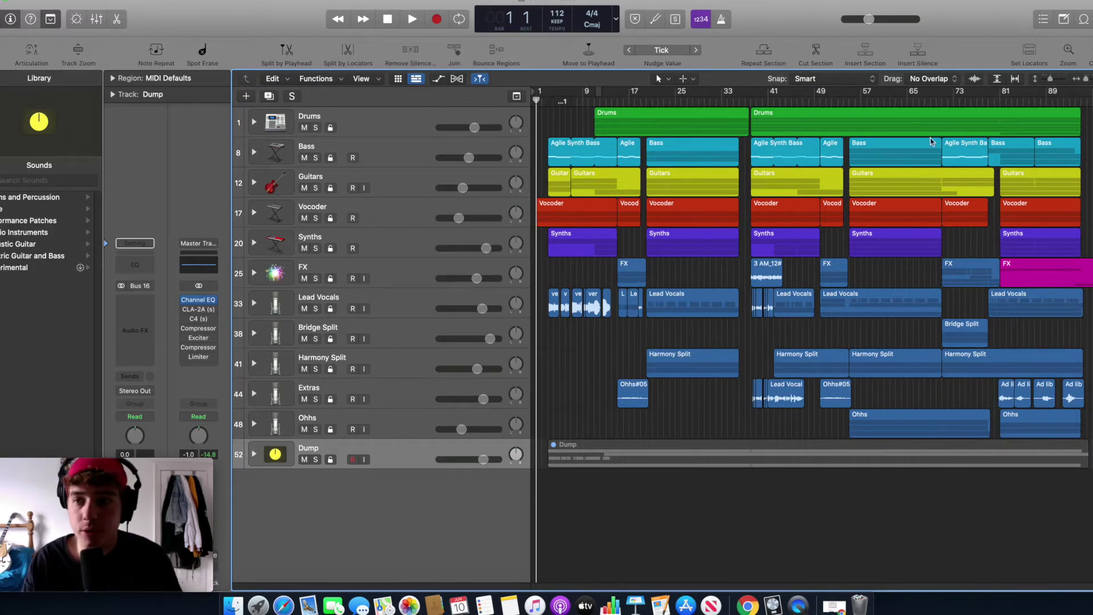
Step: Play the song from the start, expand the Vocoder track stack, and return the playhead to the beginning
left_click(1051, 80)
left_click_drag(1047, 80, 1050, 80)
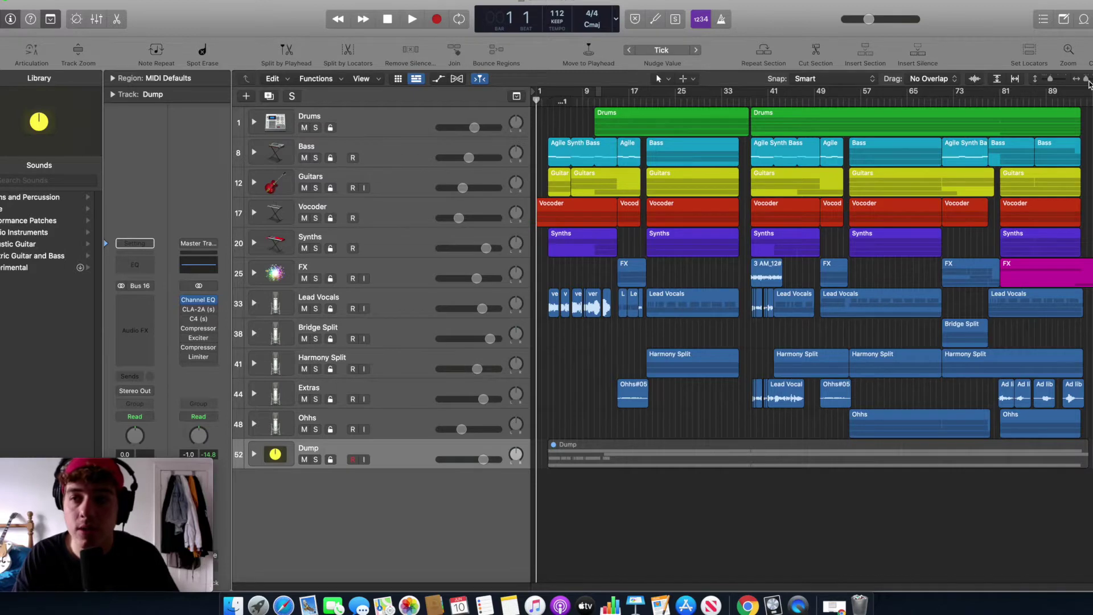
key("super+Right")
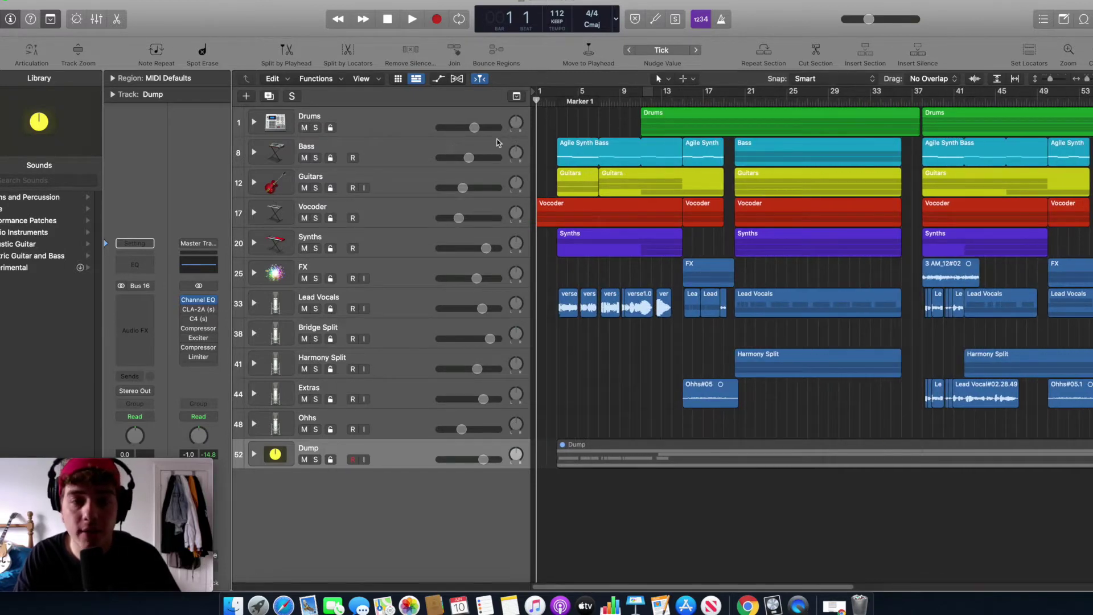
key("space")
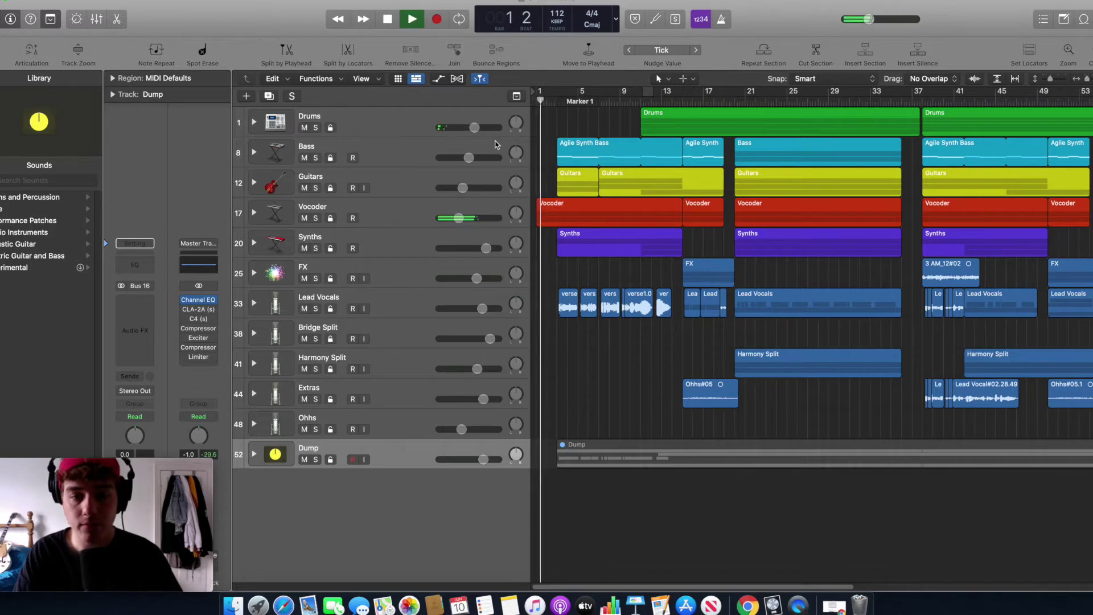
left_click(254, 213)
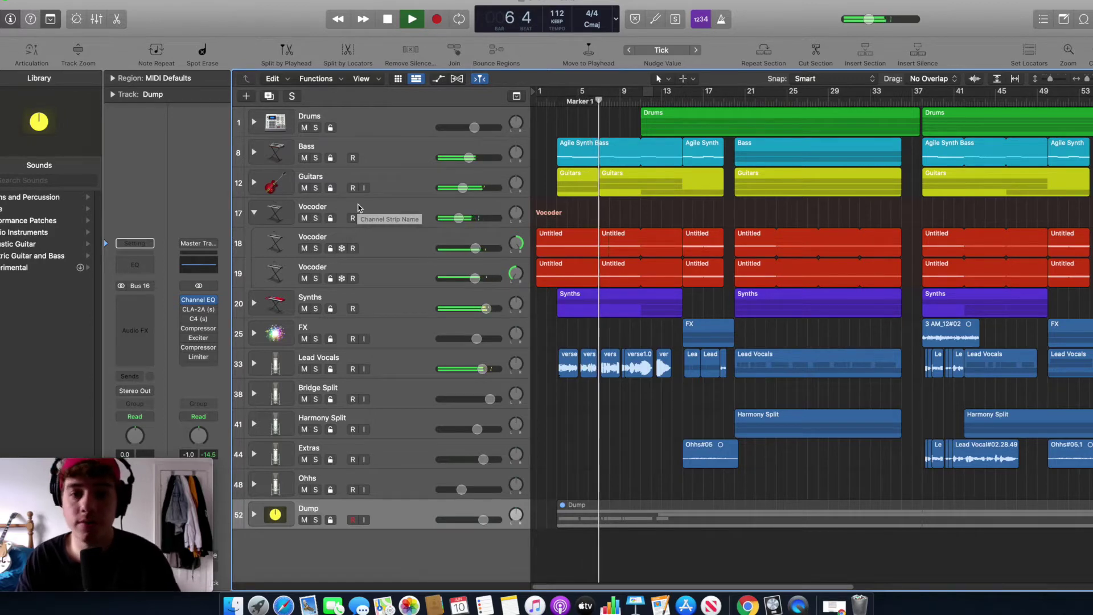
key("space")
left_click(547, 102)
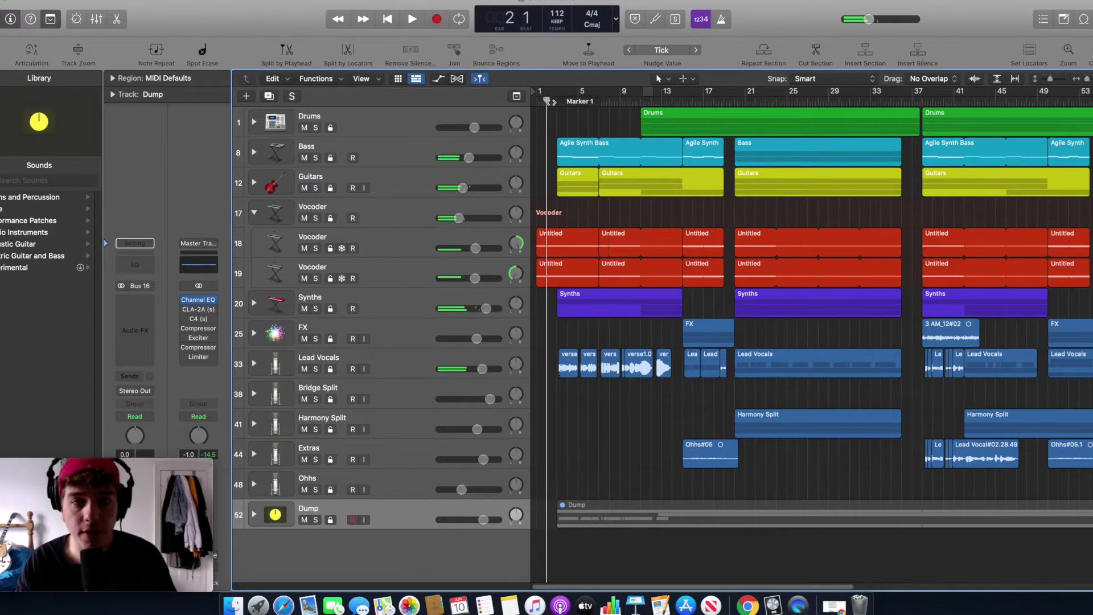
Step: Open the Arcade instrument on the first track inside the Vocoder stack and reposition its window
left_click(305, 237)
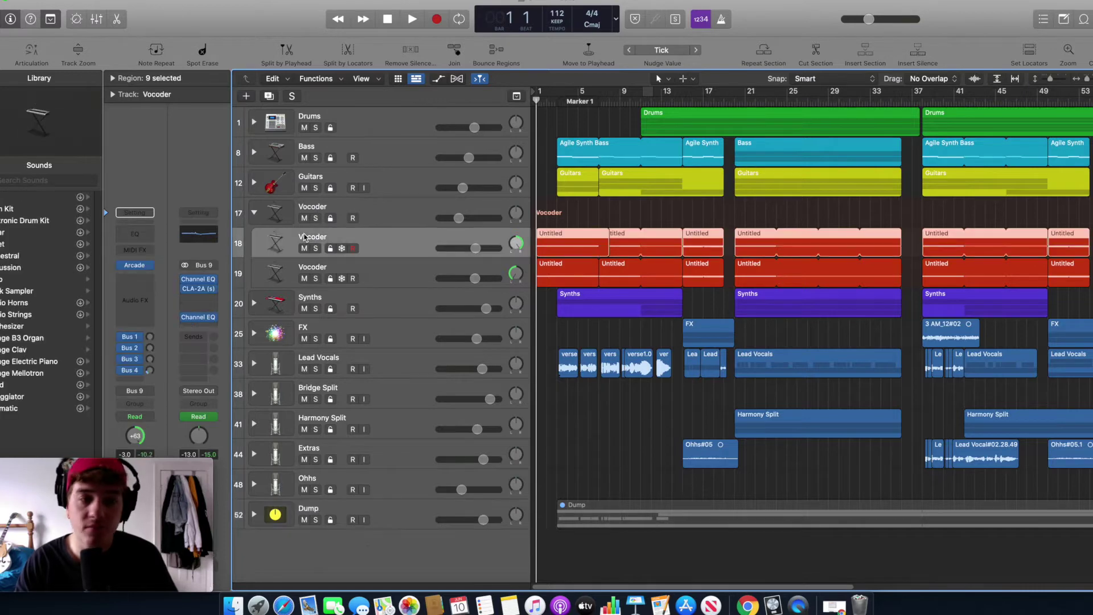
mouse_move(132, 269)
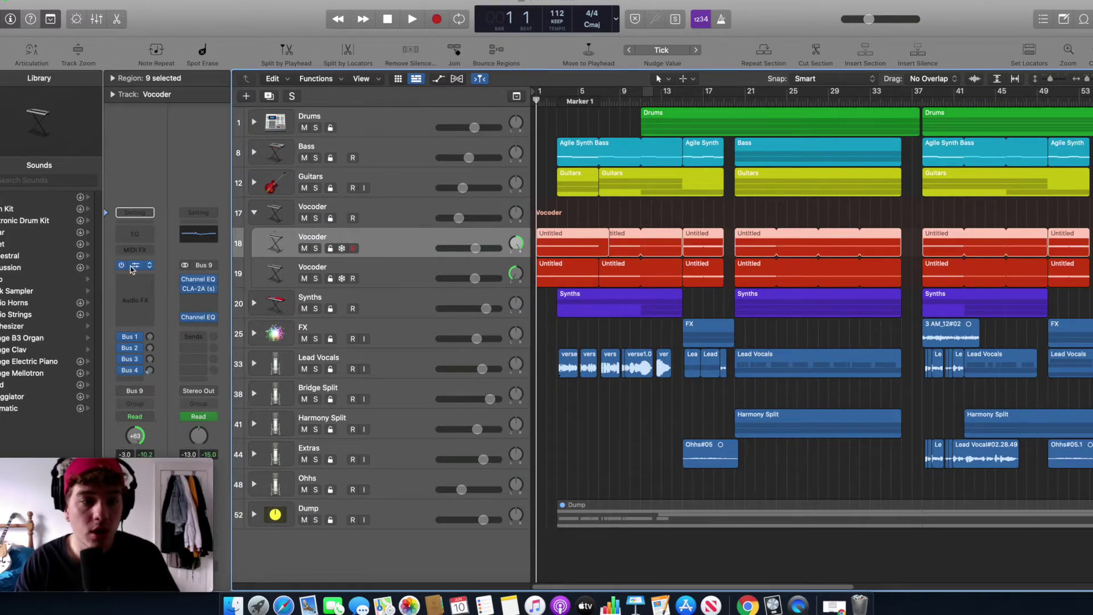
left_click(137, 266)
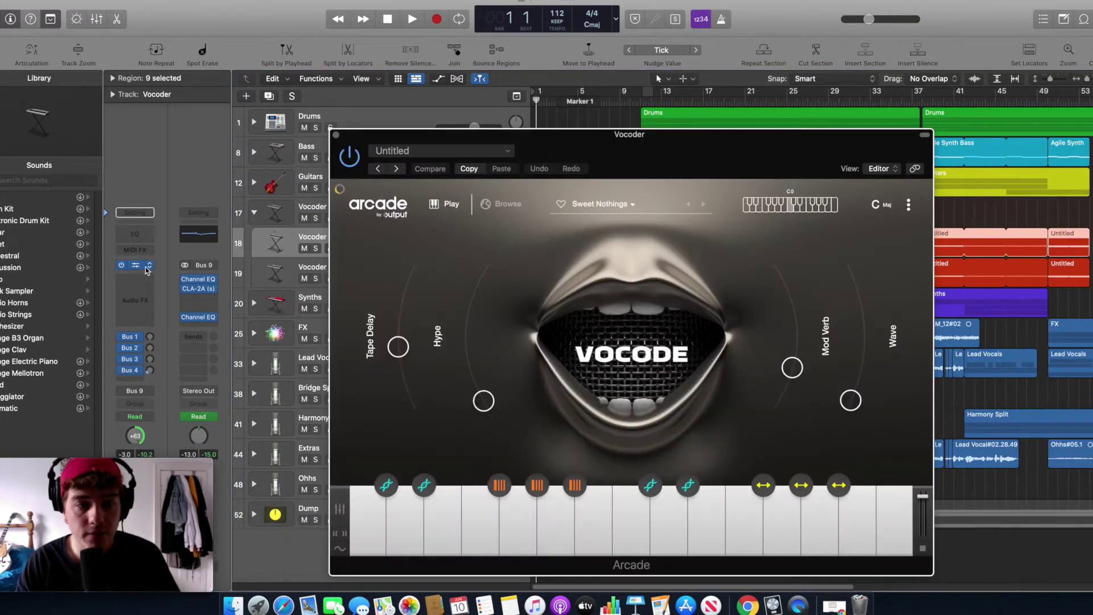
left_click_drag(605, 155, 645, 127)
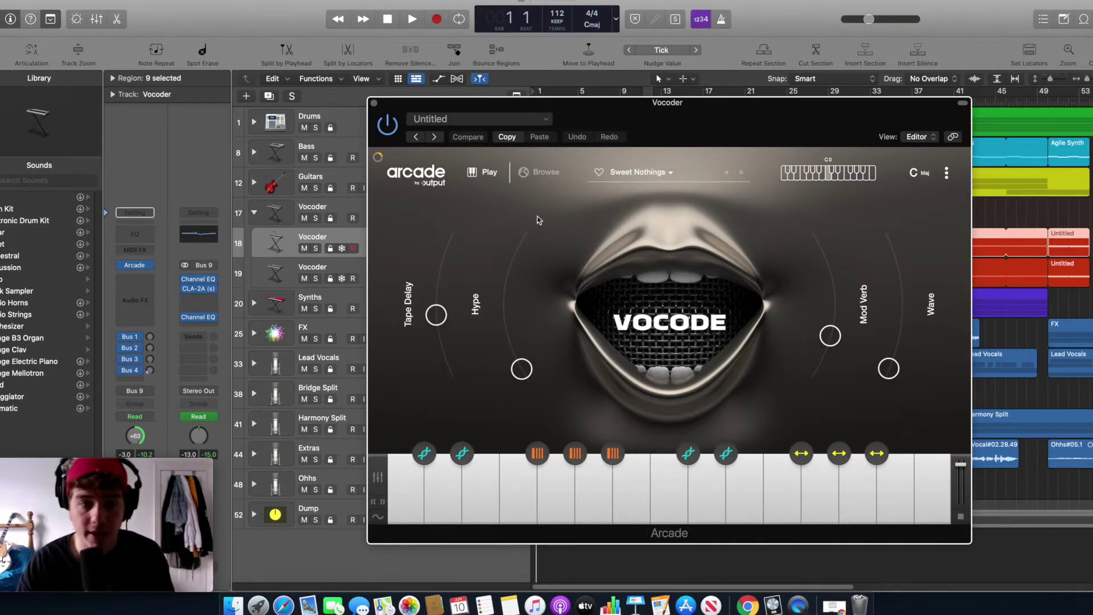
left_click_drag(562, 101, 574, 155)
Step: Play the vocoder part from the start, view its Gentle Creatures Ahh sample in Arcade, and close the instrument
key("space")
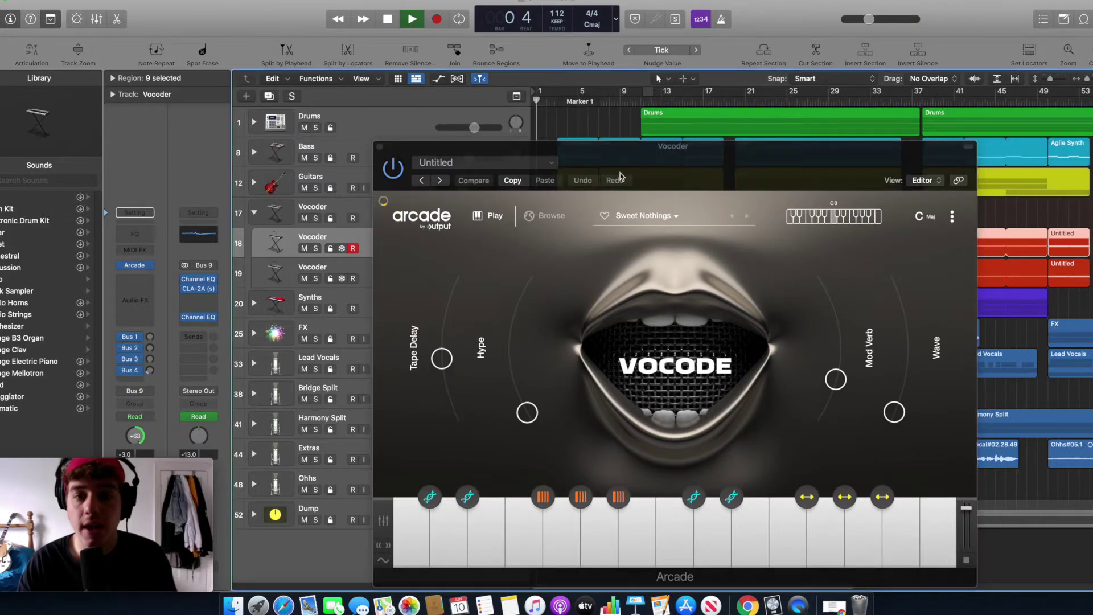
left_click(863, 560)
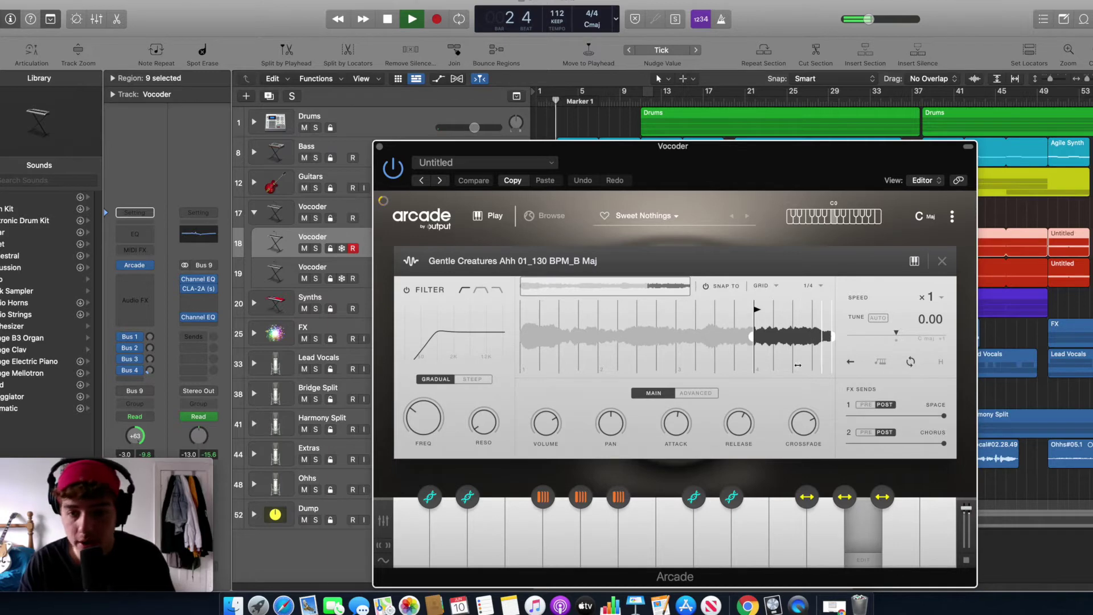
key("space")
left_click(487, 110)
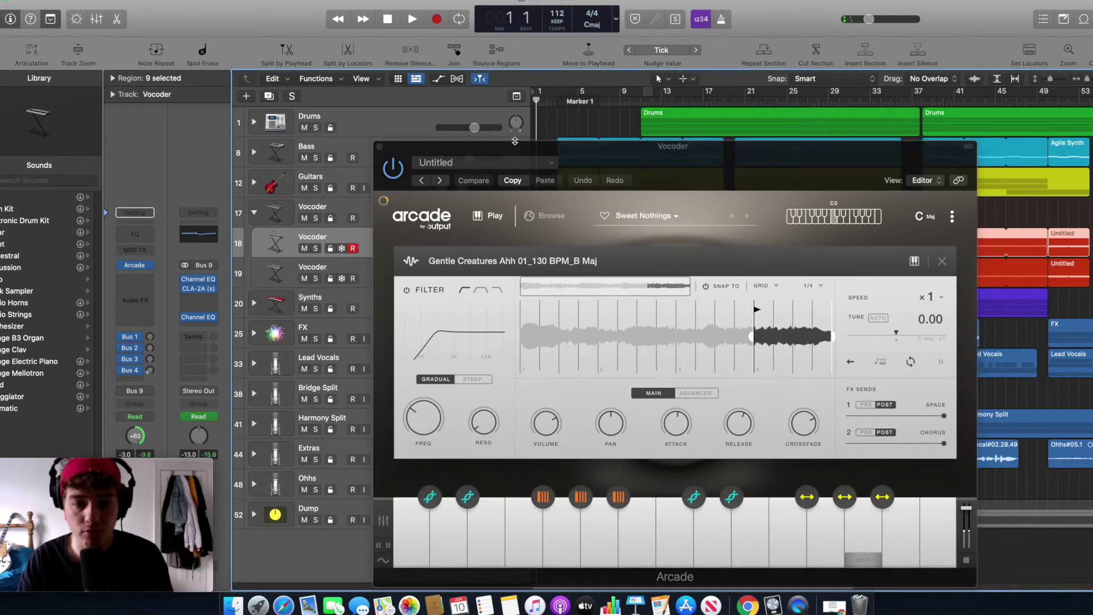
left_click(380, 147)
Step: Freeze both tracks inside the Vocoder stack and collapse the stack
left_click(342, 248)
left_click(342, 278)
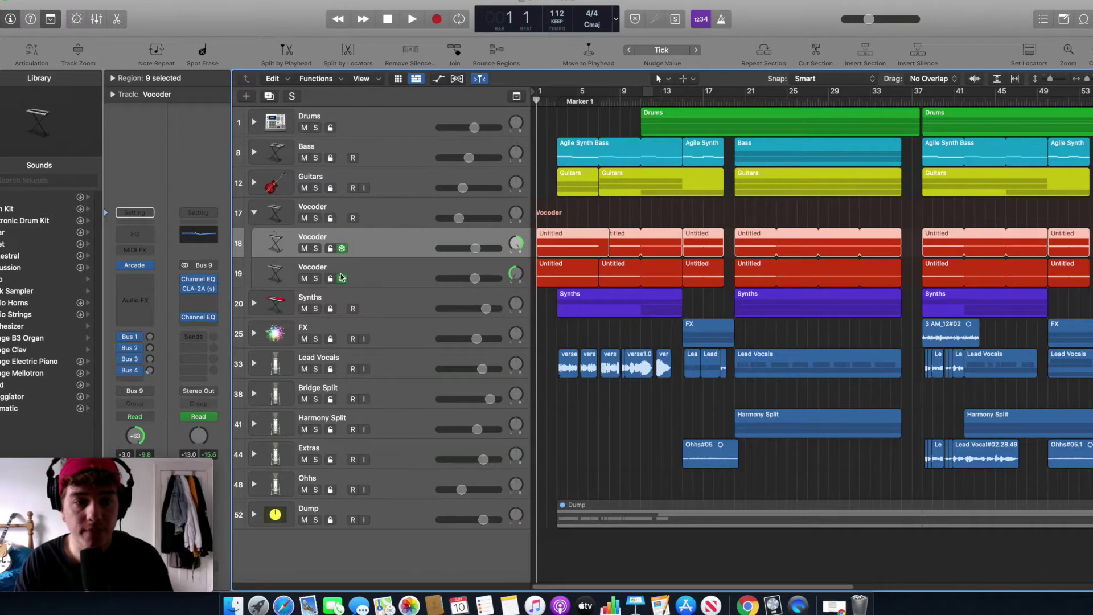
key("space")
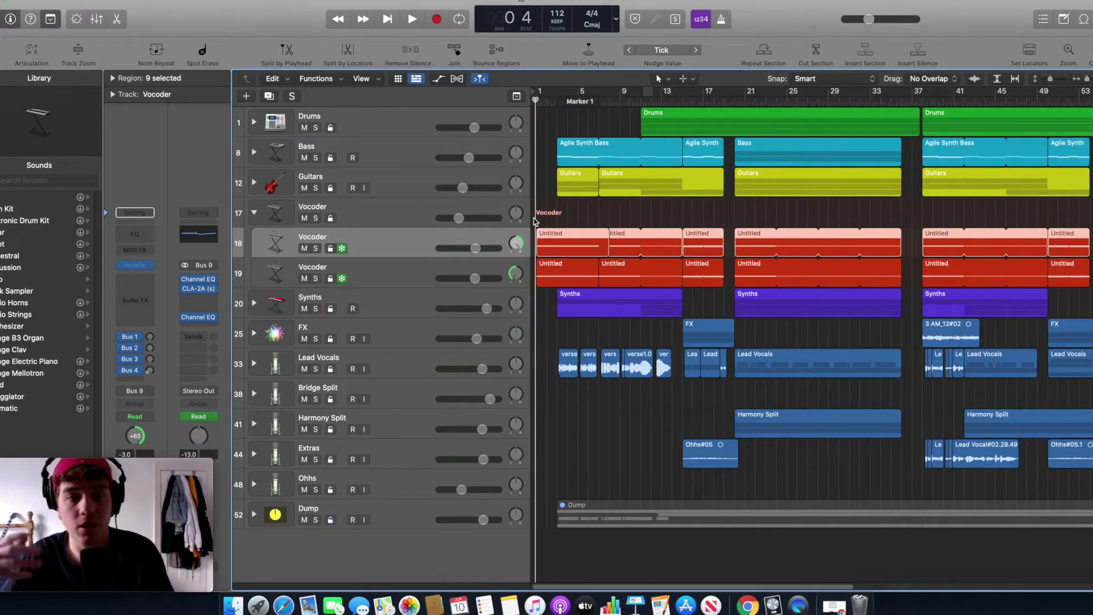
left_click(254, 213)
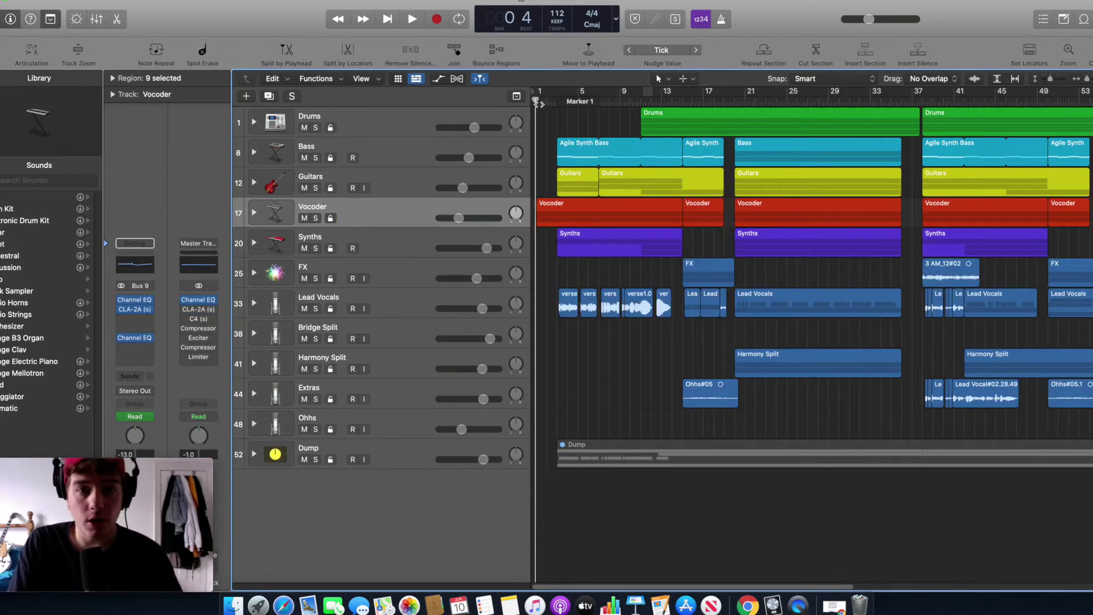
Step: Play back the intro through bar 4 and move the playhead back to bar 2
key("space")
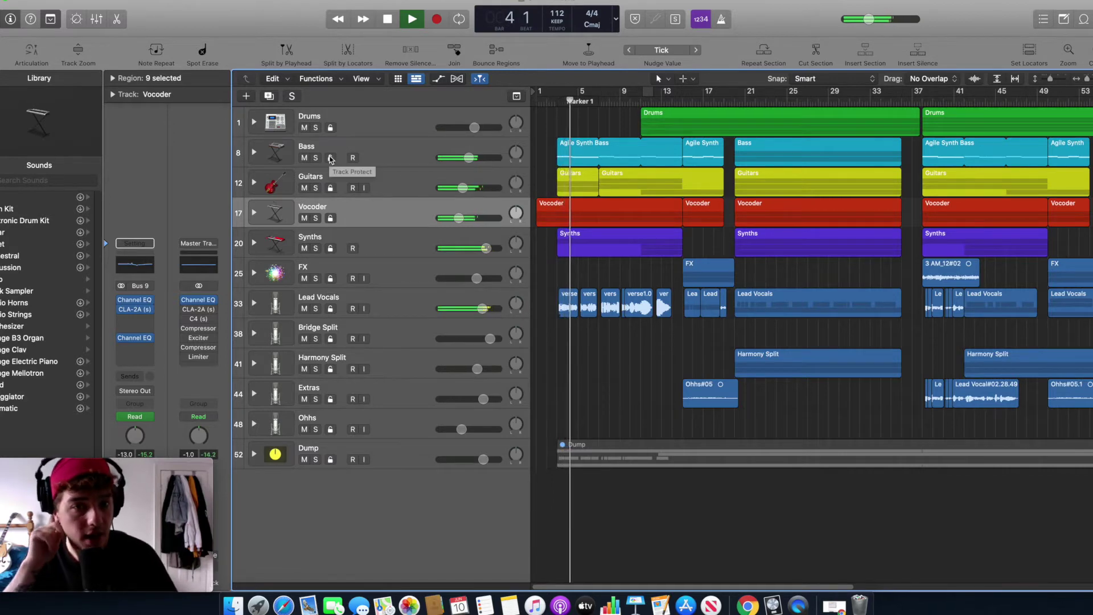
key("space")
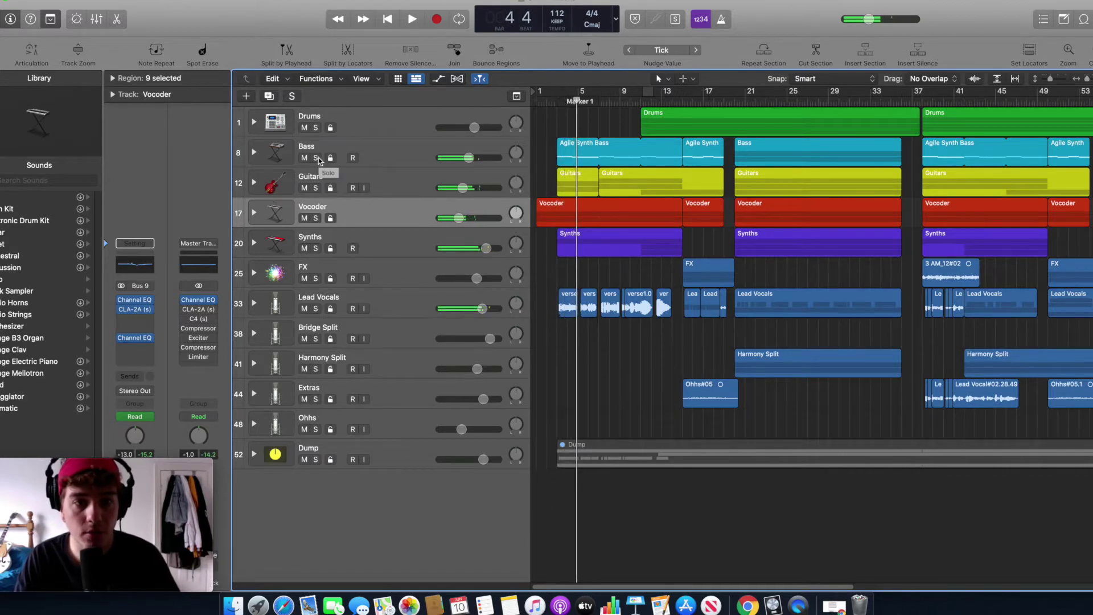
key("comma")
key("comma")
key("comma")
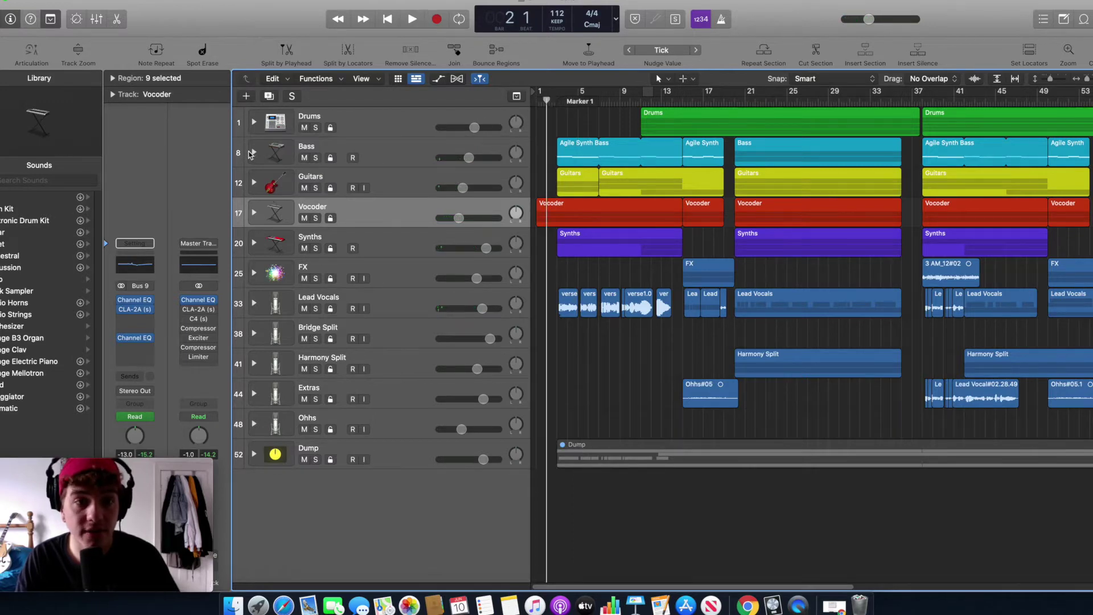
Step: Expand the Bass stack, audition it in solo from bar 2, and collapse it with solo off
left_click(254, 153)
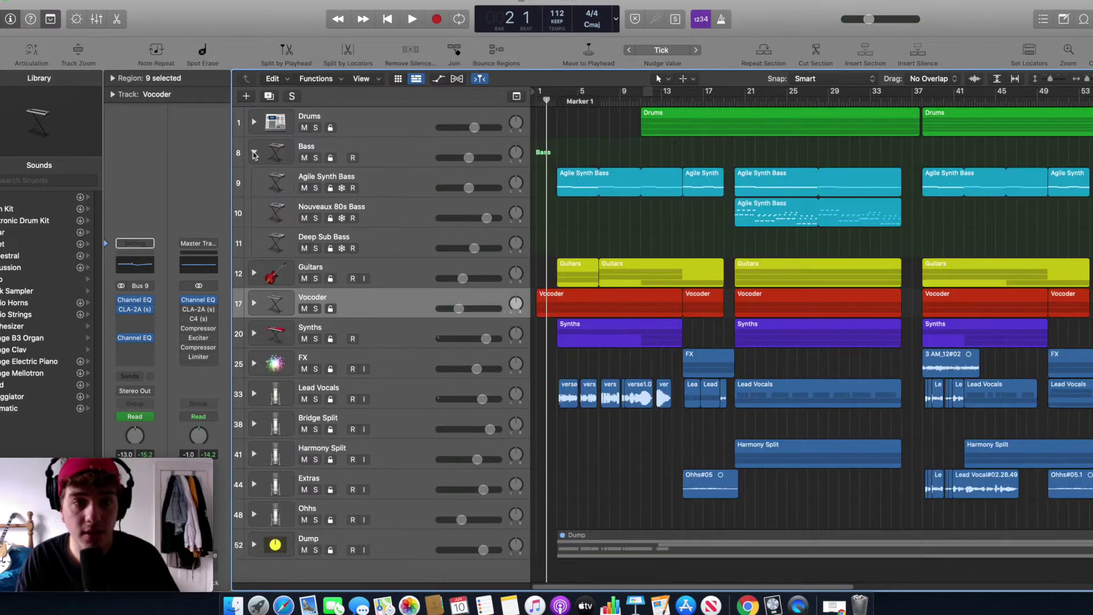
left_click(316, 160)
key("space")
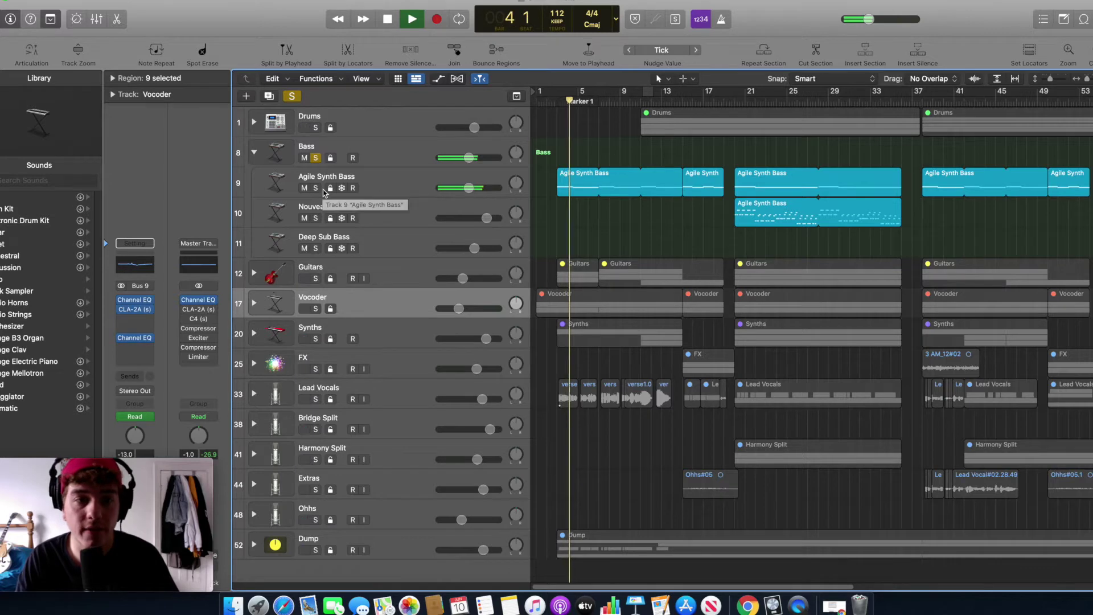
left_click(316, 158)
key("space")
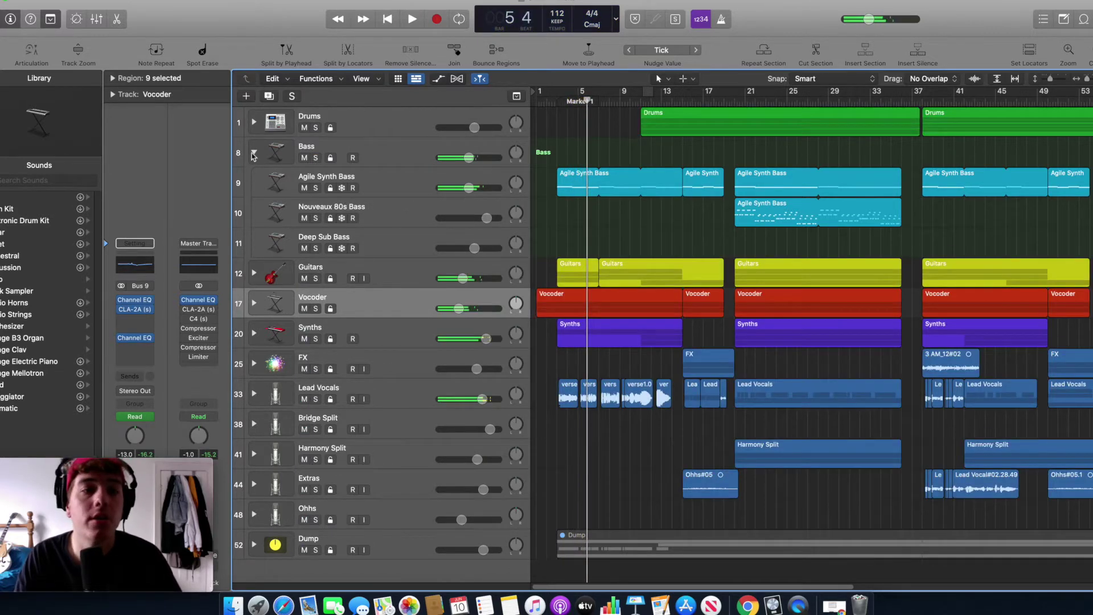
left_click(254, 152)
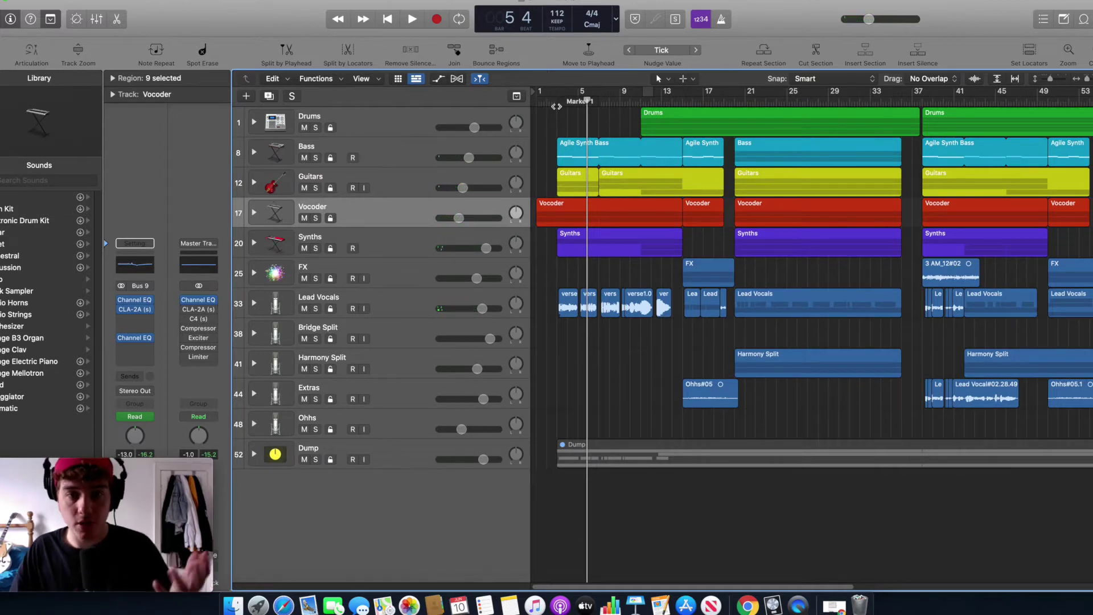
Step: Expand the Guitars stack, solo both Echo Studio tracks, and select the Muted Delay track
left_click(253, 183)
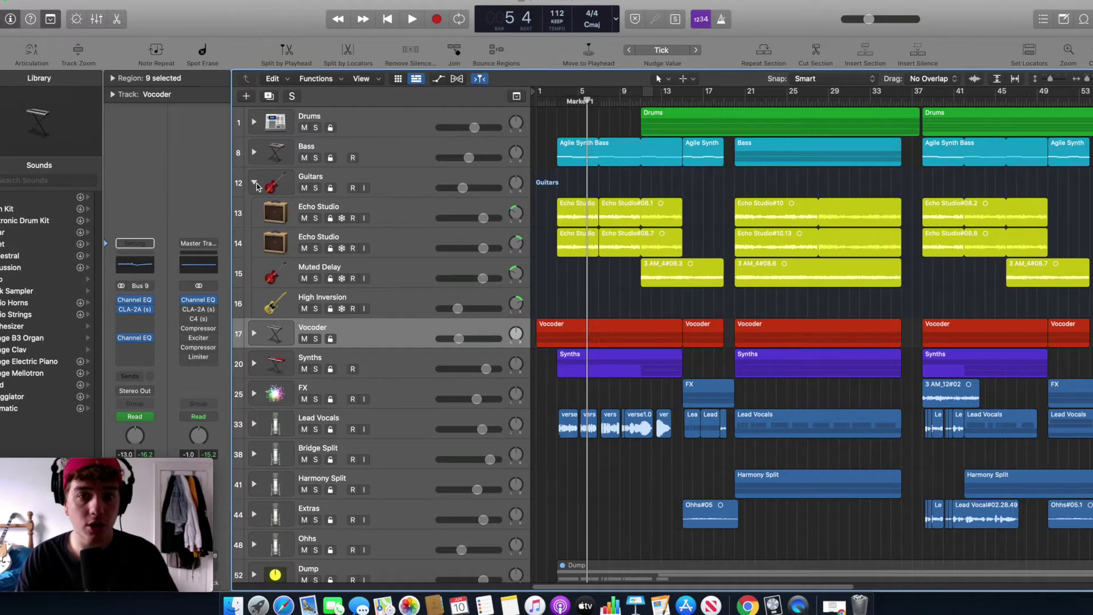
left_click(315, 218)
left_click(316, 248)
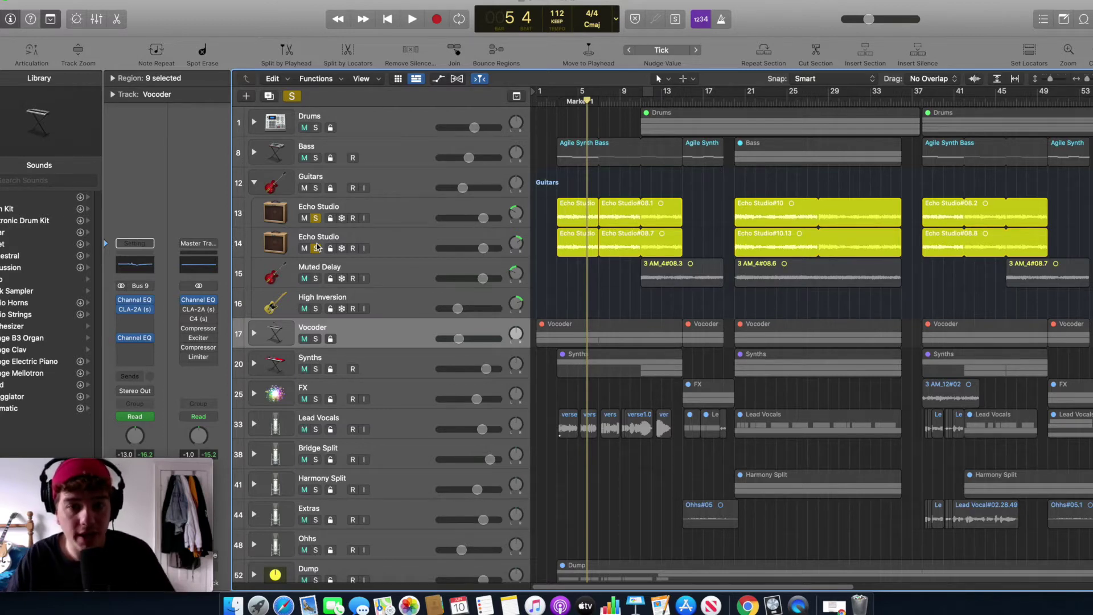
left_click(394, 284)
left_click(395, 299)
left_click(394, 279)
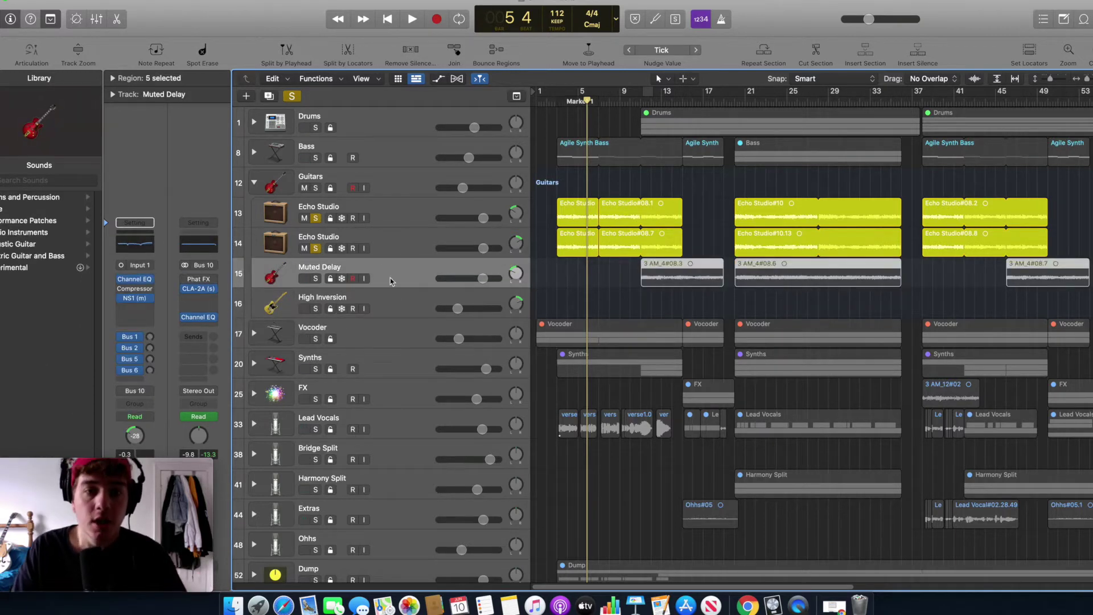
Step: Listen to the soloed Echo Studio guitars, clear all solos, and collapse the Guitars stack
key("space")
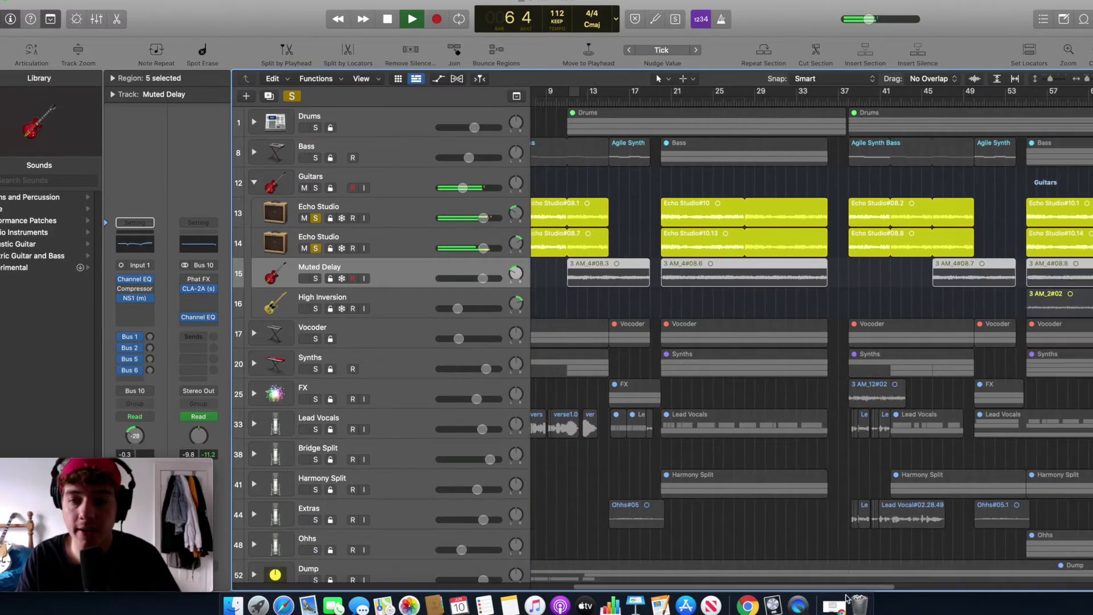
key("space")
key("ctrl+alt+super+s")
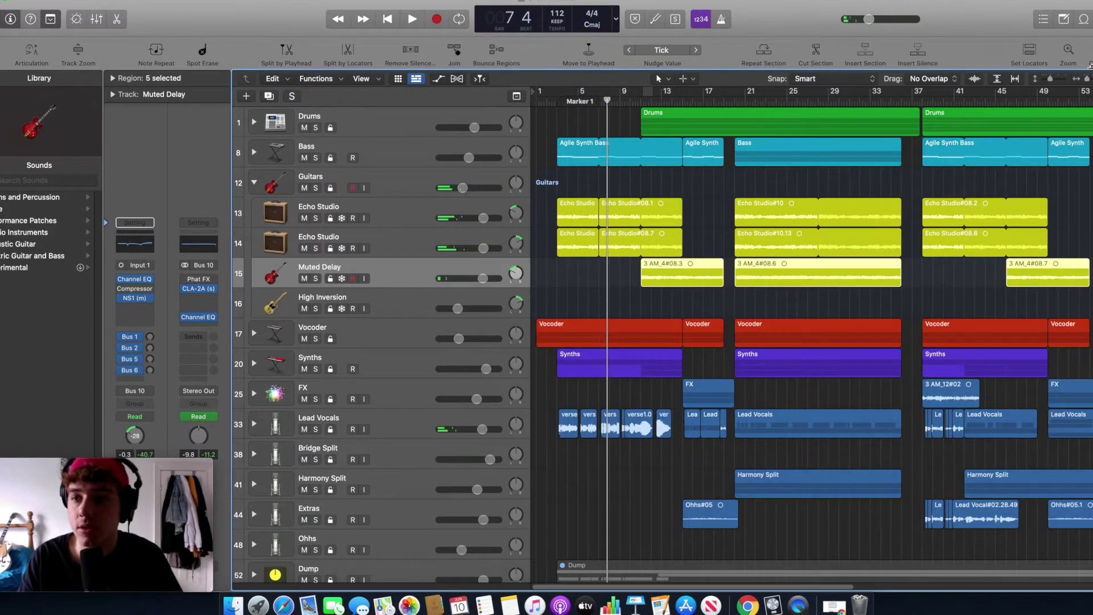
left_click(1083, 81)
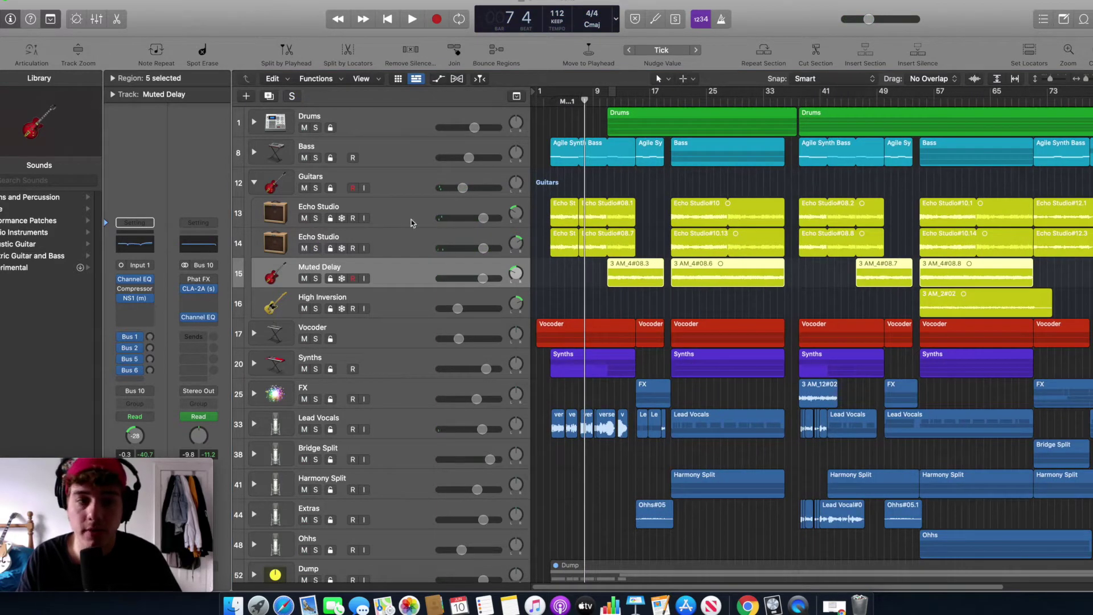
left_click(255, 183)
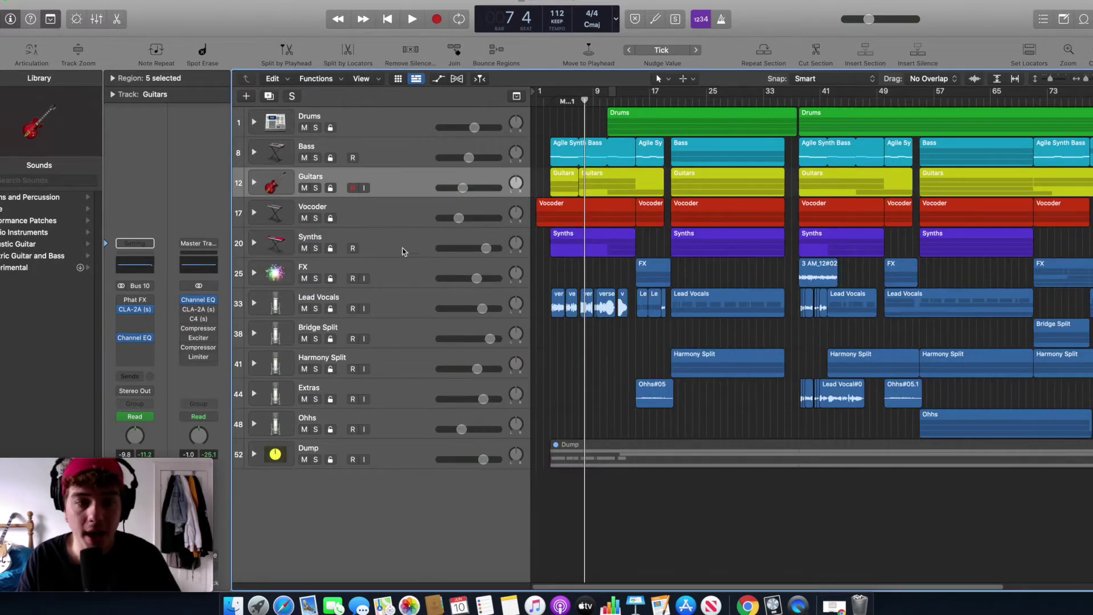
Step: Expand the Synths stack and play from bar 3 with the Bright Mk II Blackface track soloed and selected
mouse_move(552, 101)
left_mouse_down()
mouse_move(543, 117)
mouse_move(545, 109)
left_mouse_up()
left_click(254, 244)
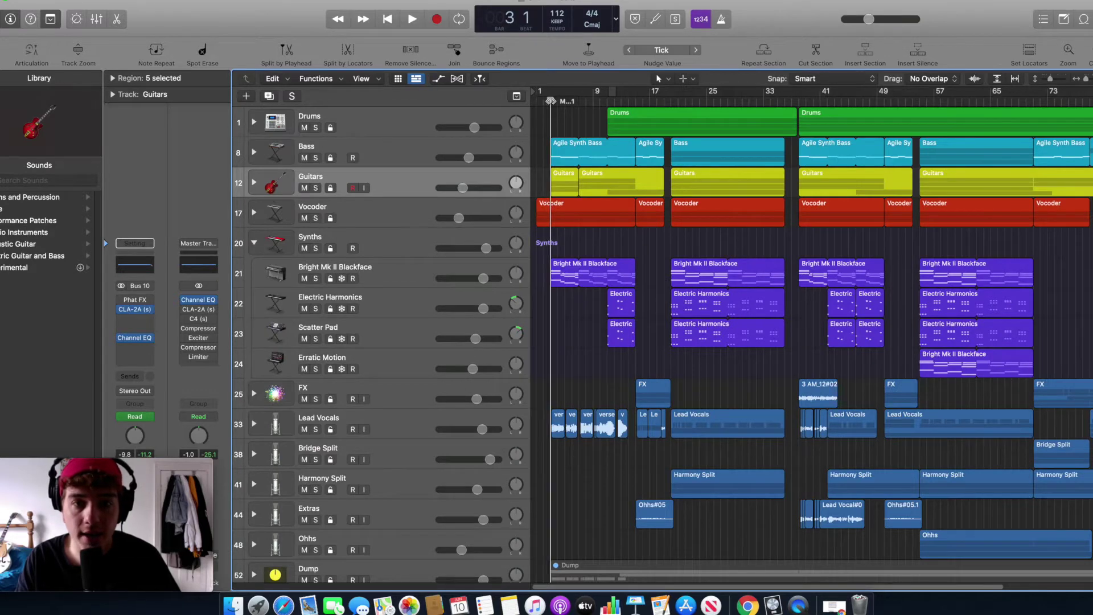
key("space")
left_click(316, 279)
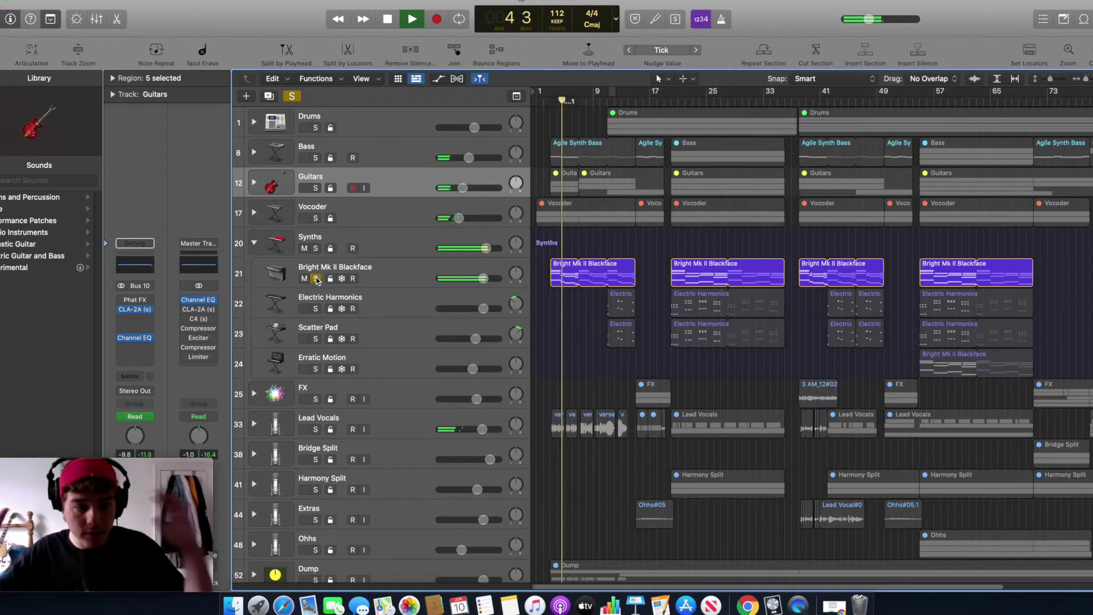
left_click(351, 278)
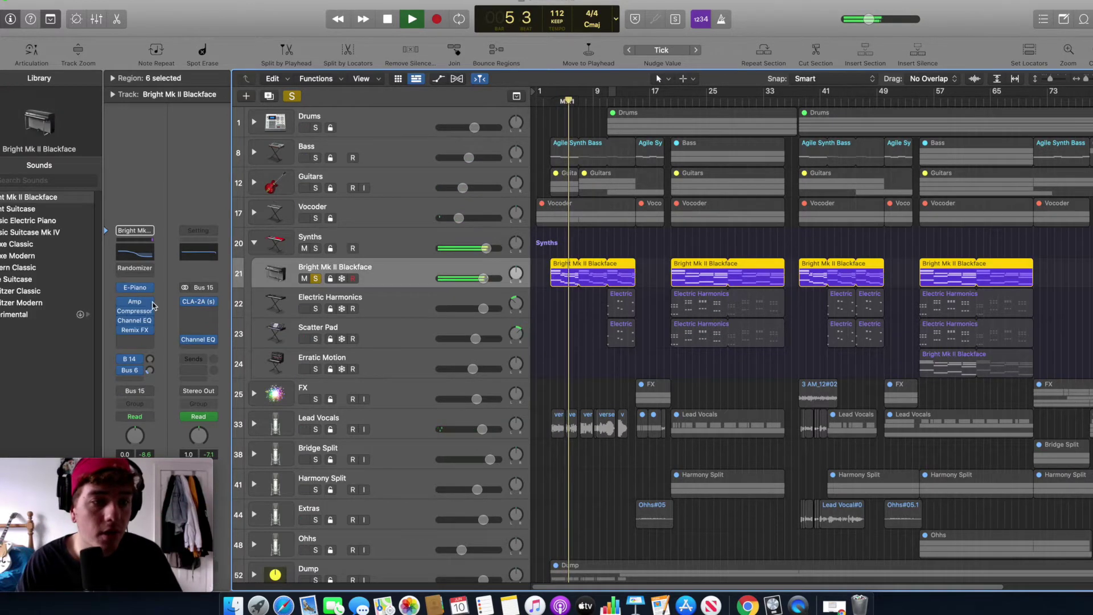
Step: Inspect the Bright Mk II Blackface track's Channel EQ during playback, close it, and clear the solo
left_click(136, 322)
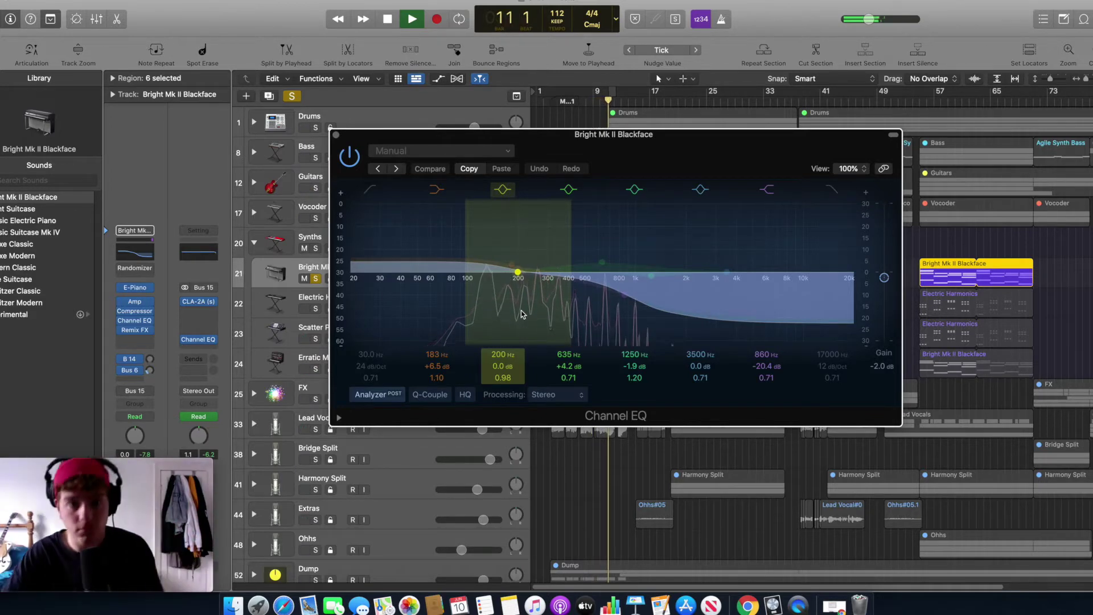
left_click(335, 136)
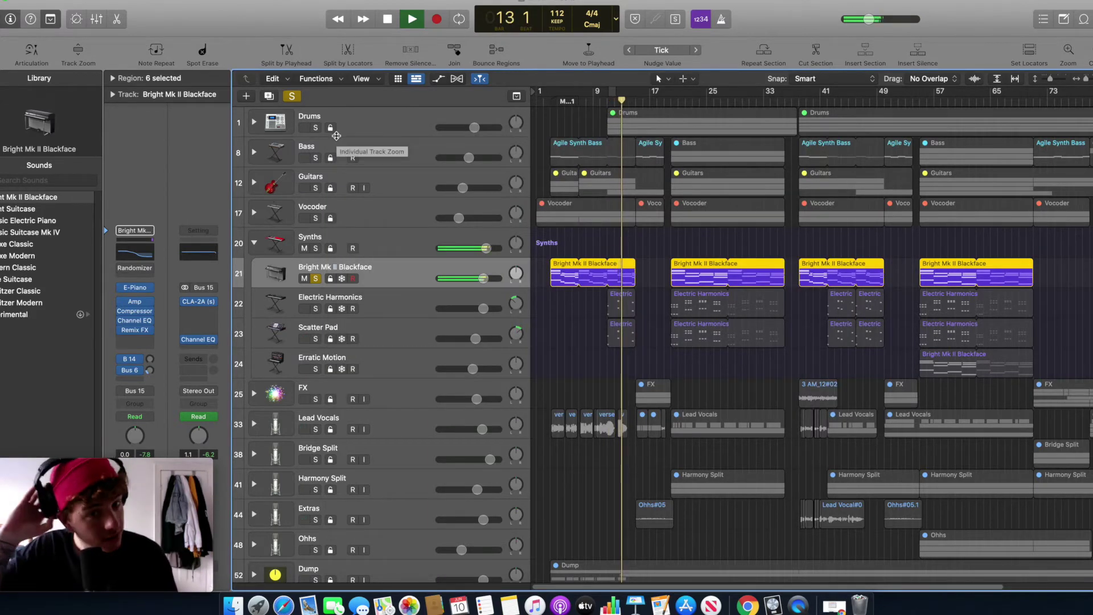
key("space")
left_click(291, 96)
left_click(290, 97)
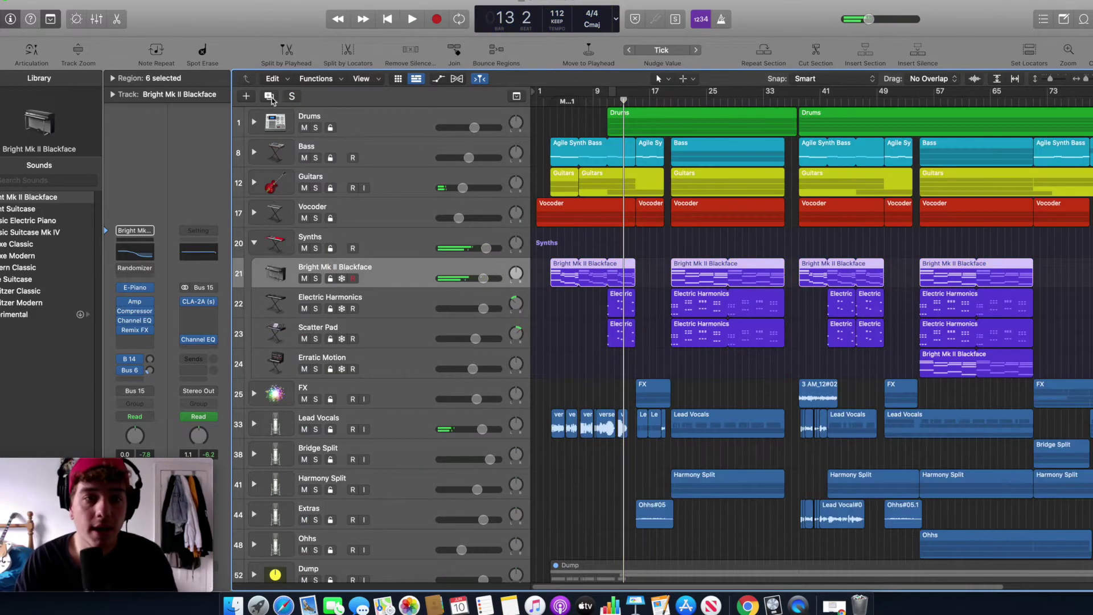
Step: Collapse the Synths stack, expand Lead Vocals, and audition the Lead Vocal track soloed and selected from bar 3
left_click(254, 240)
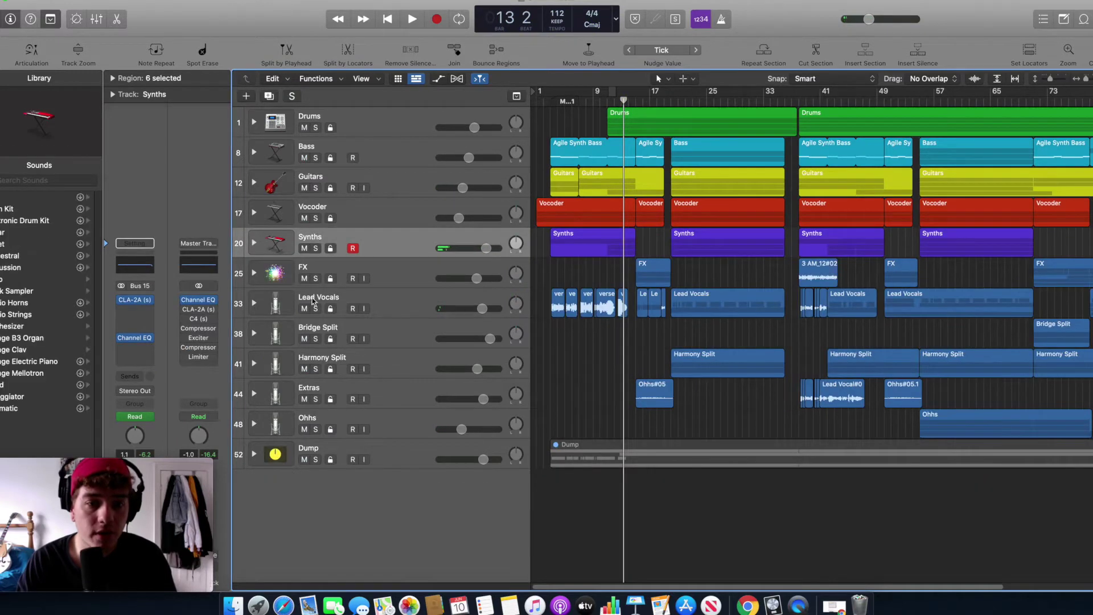
left_click(254, 305)
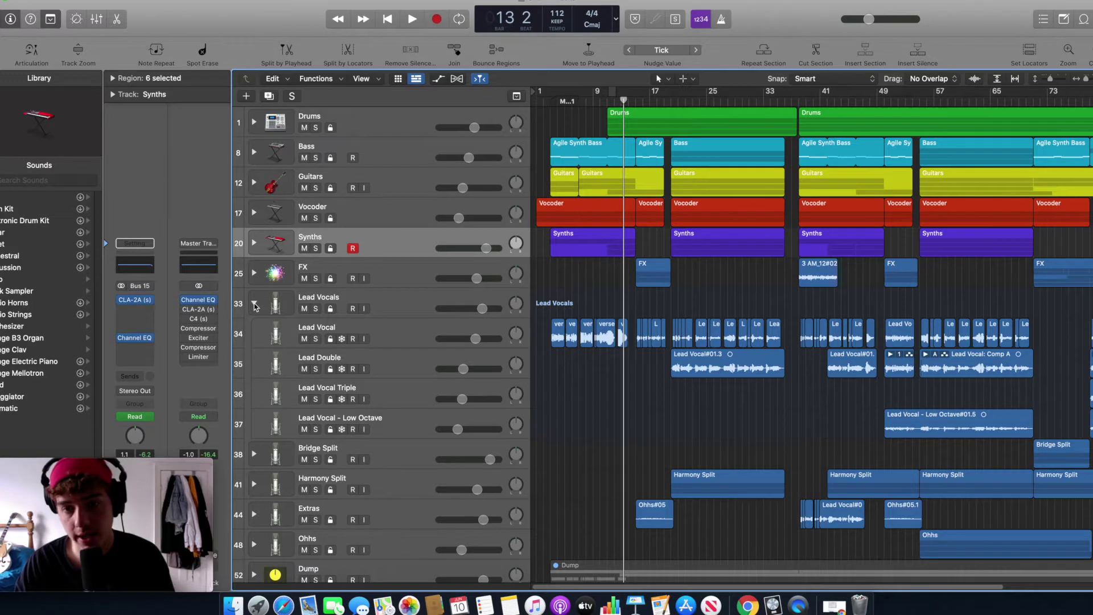
left_click(551, 104)
left_click(317, 339)
key("space")
left_click(385, 329)
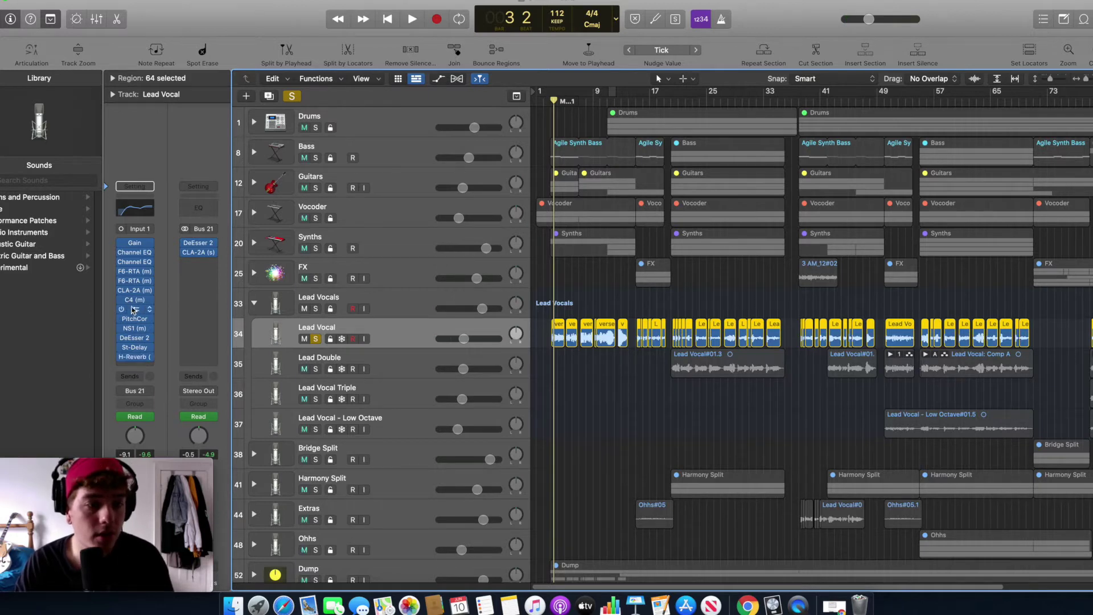
Step: Inspect the H-Reverb plug-in on the Lead Vocal track, close it, and clear the solo
mouse_move(135, 300)
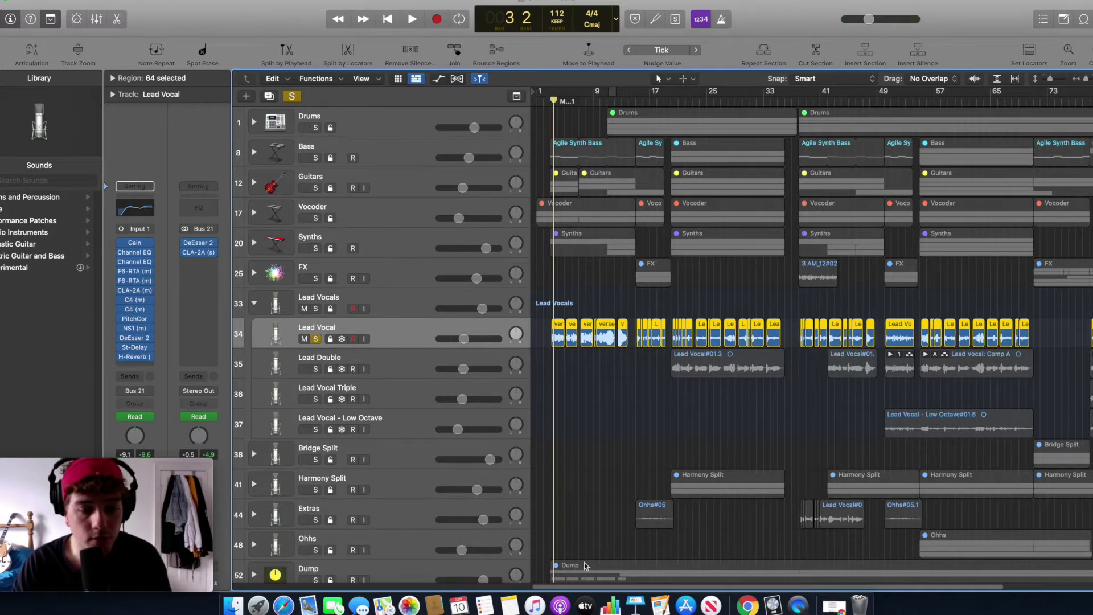
mouse_move(137, 359)
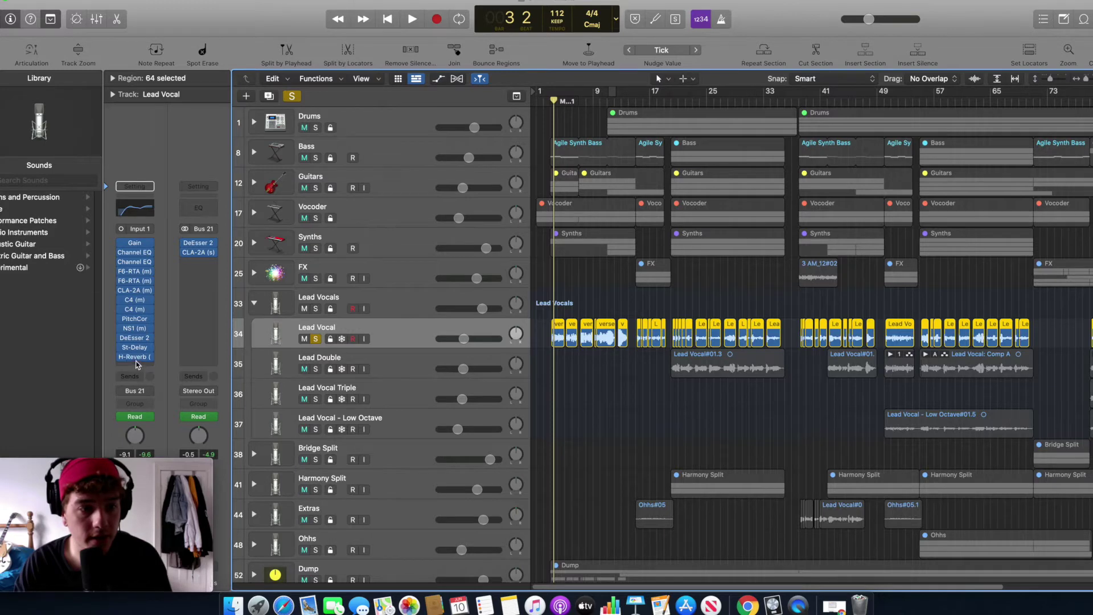
left_click(137, 358)
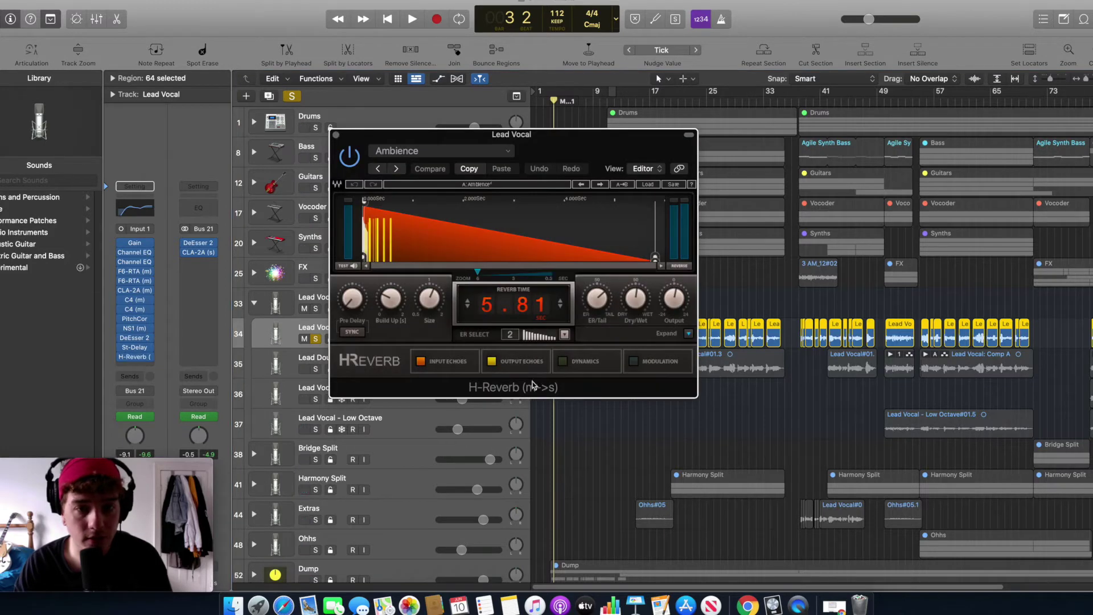
left_click(339, 137)
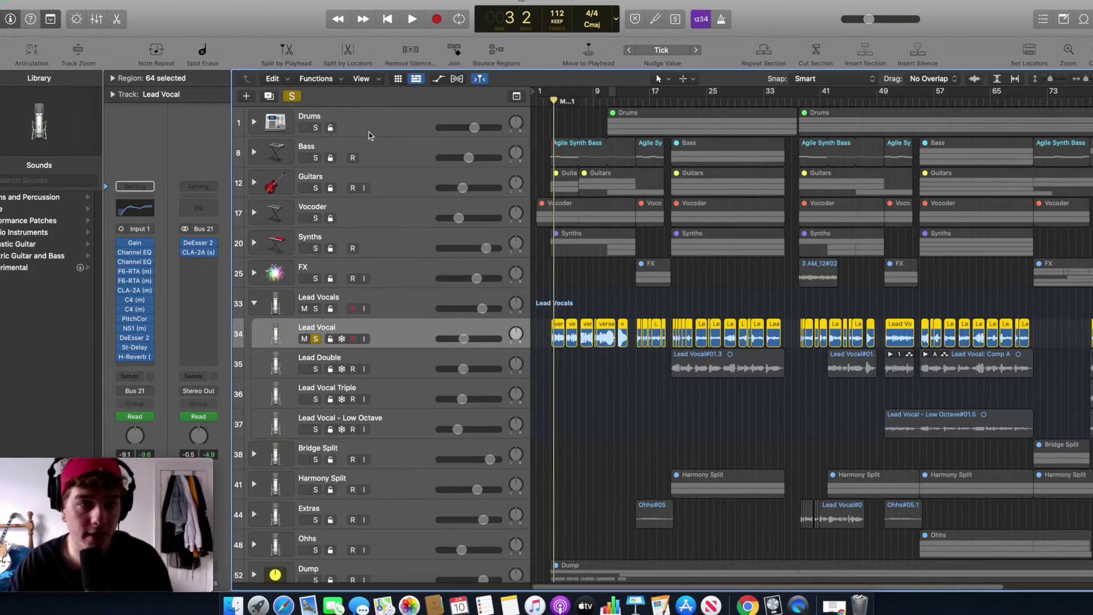
left_click(293, 97)
Step: Listen to the full mix from the song's start, collapse the Lead Vocals stack, and stop playback
key("Return")
key("space")
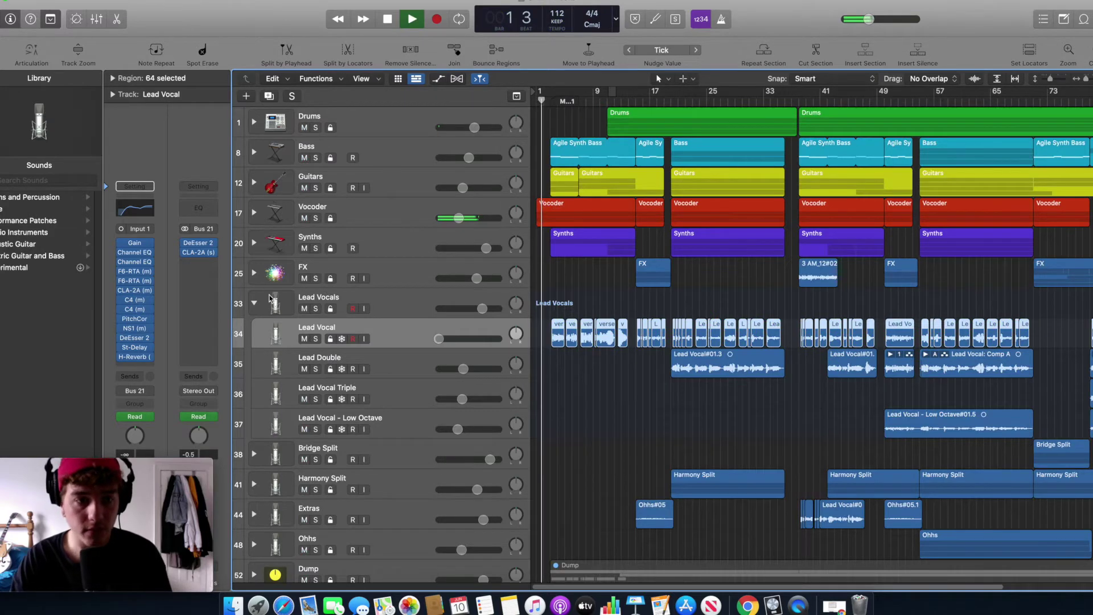
left_click(254, 303)
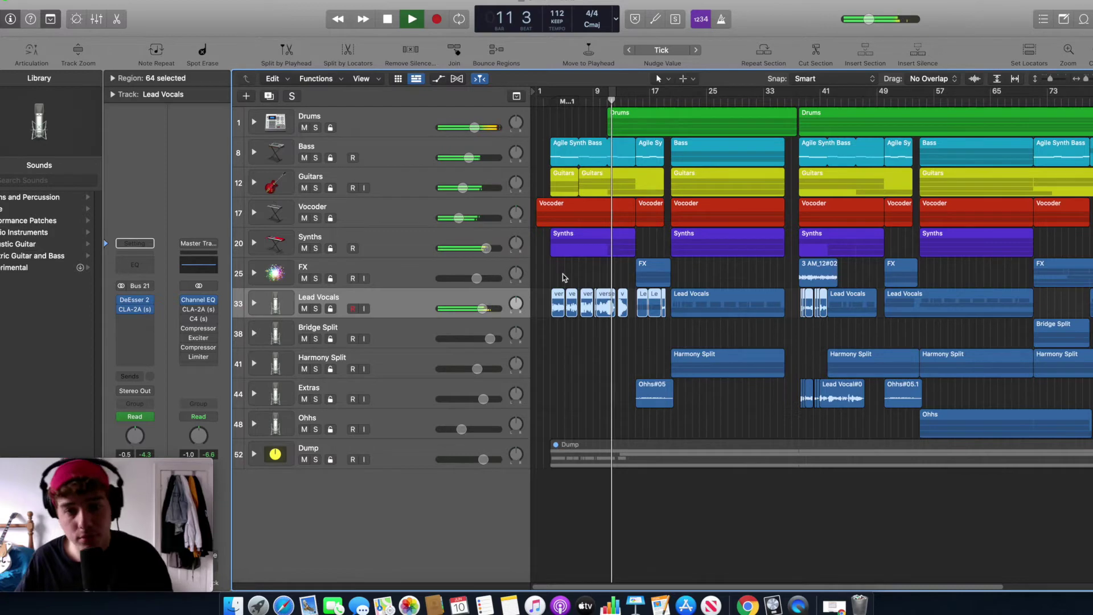
key("space")
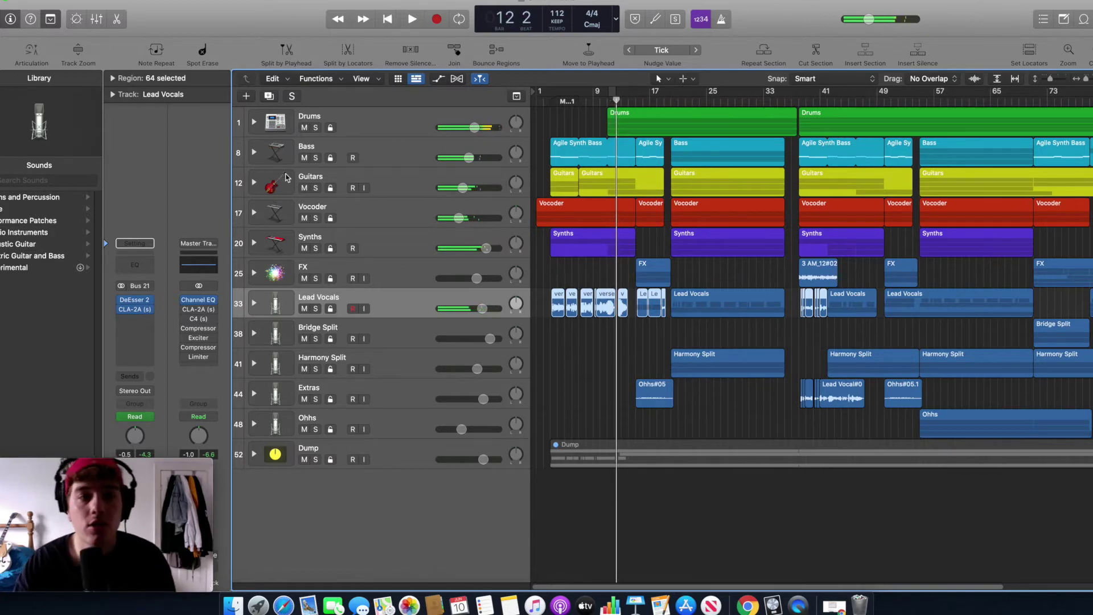
Step: Expand the Drums stack and review the channel strips of the Kick Drum, inner Drums and main Drums tracks
left_click(254, 122)
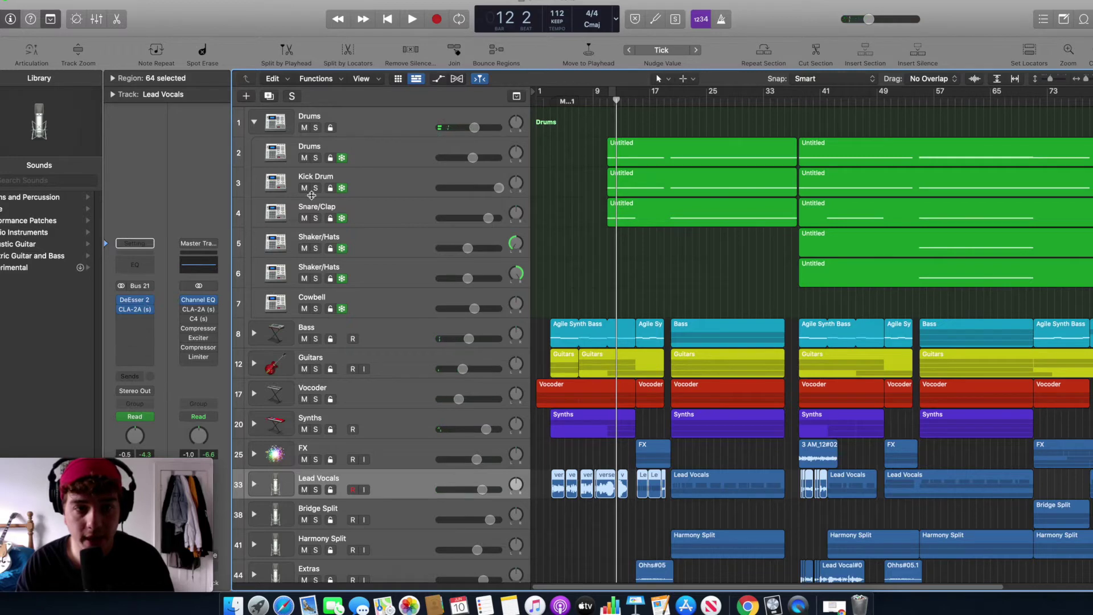
left_click(382, 174)
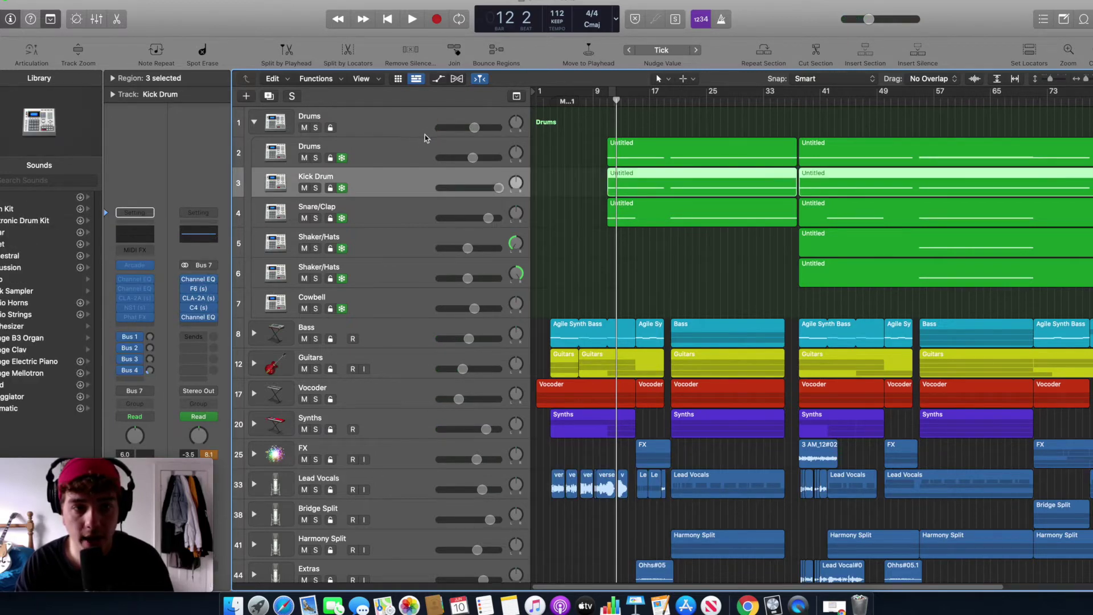
left_click(410, 147)
left_click(363, 125)
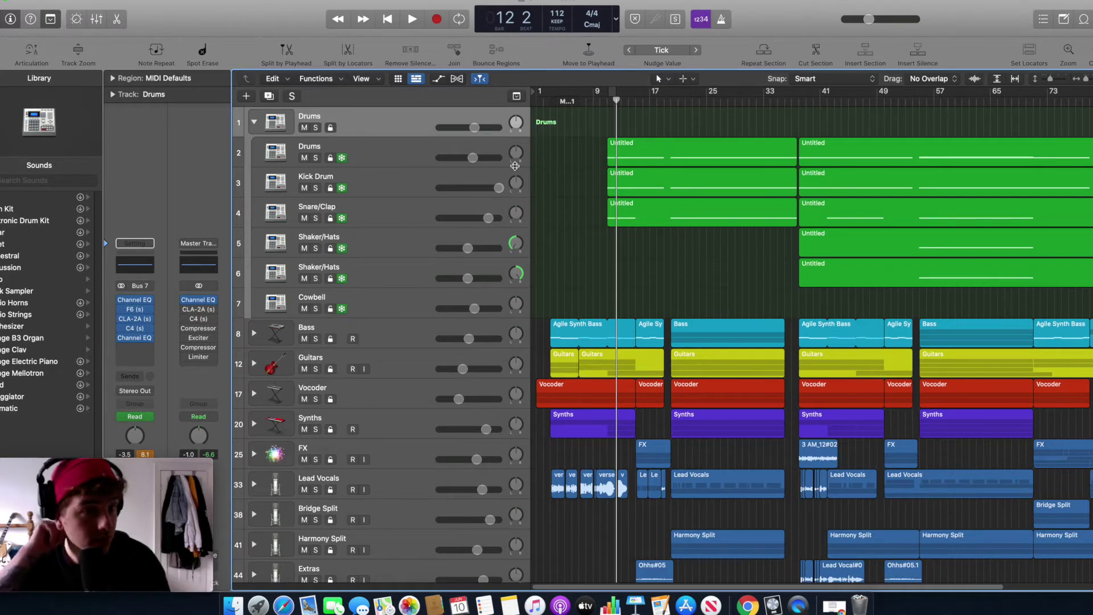
Step: Place the playhead at bar 11 and look through the individual drum tracks' channel strips, finishing on Kick Drum
left_click(607, 98)
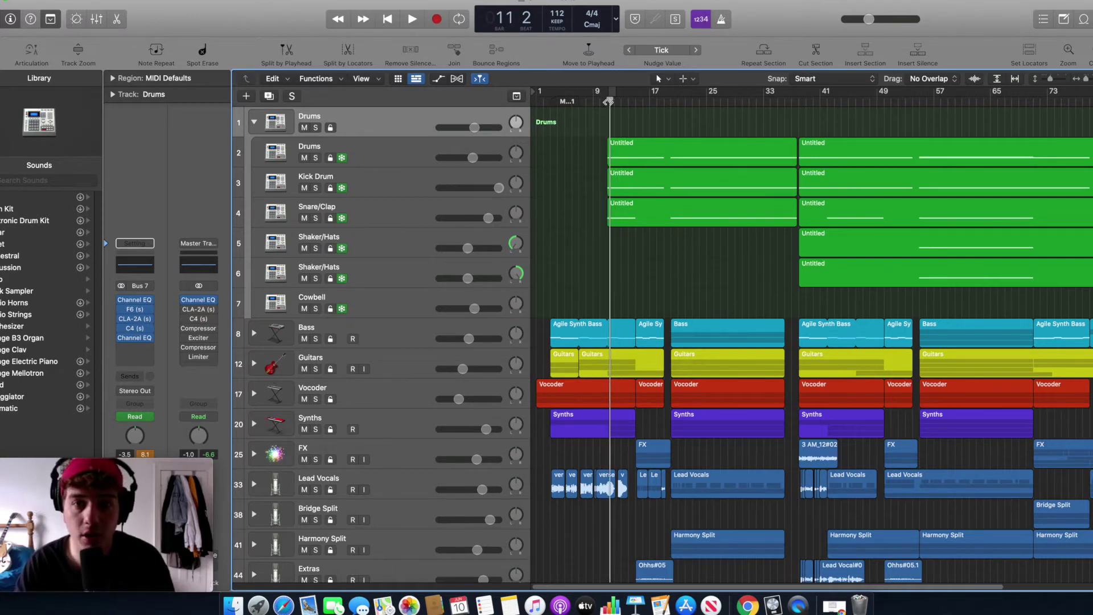
left_click(370, 149)
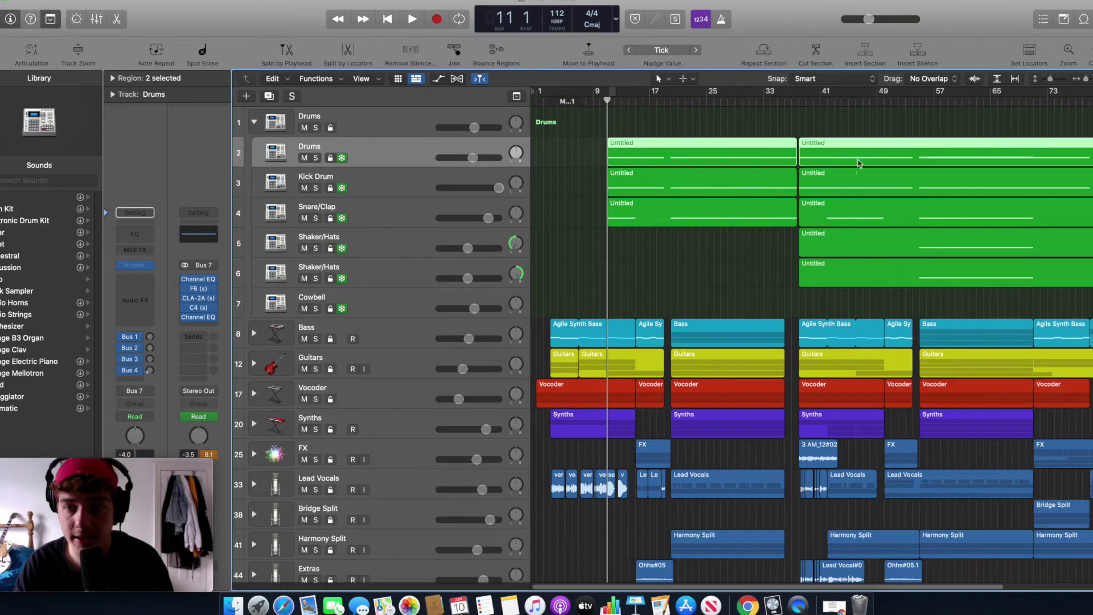
left_click(381, 185)
left_click(363, 222)
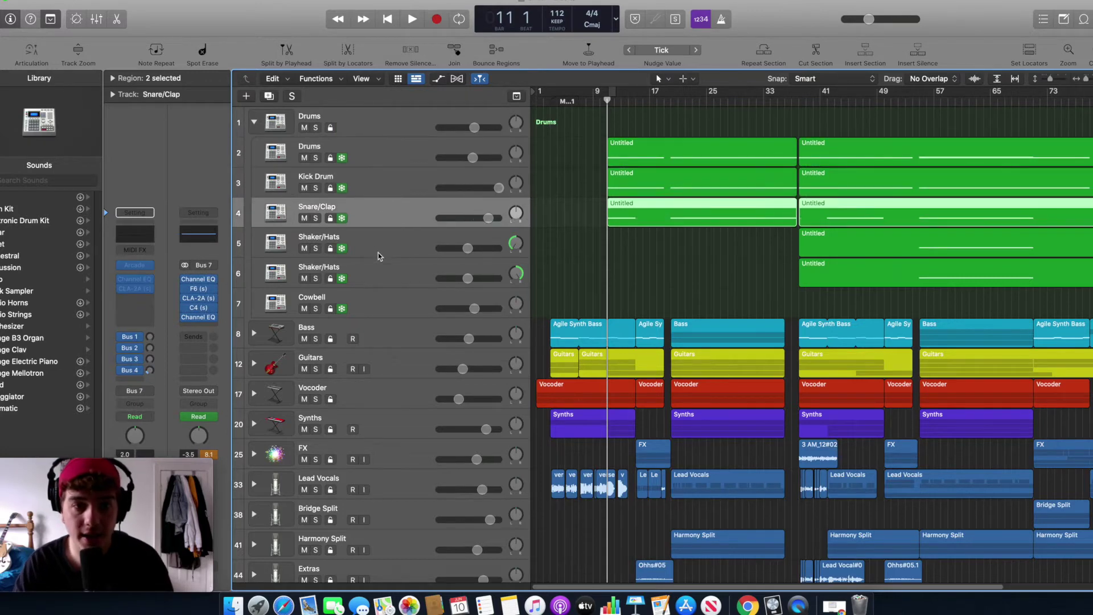
left_click(378, 253)
left_click(382, 275)
left_click(383, 194)
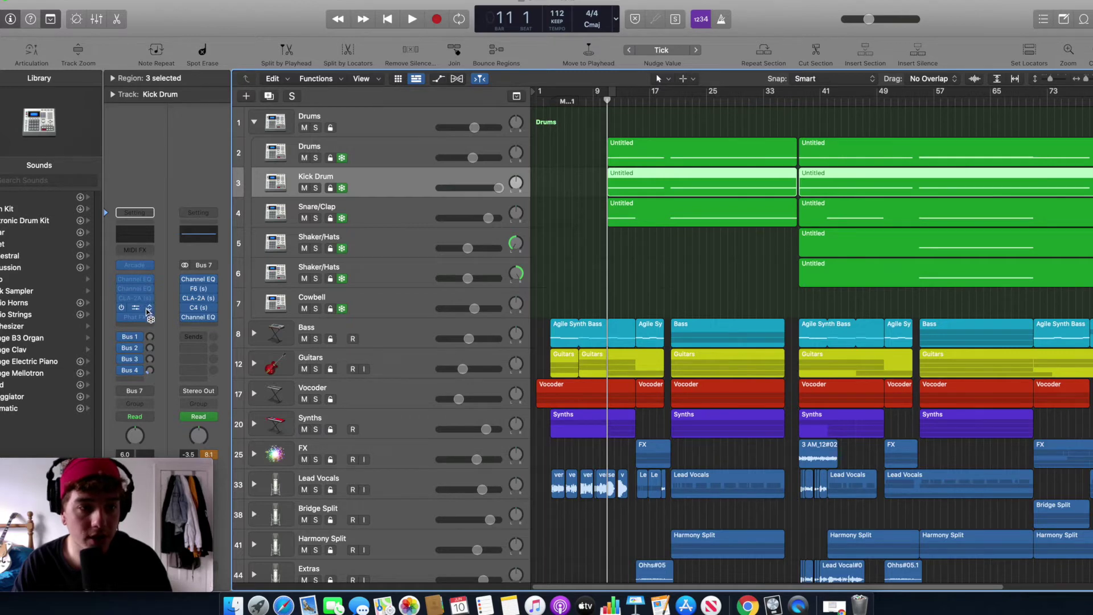
Step: Play from bar 11 and build up the beat by soloing Kick Drum, Snare/Clap and the inner Drums track
key("space")
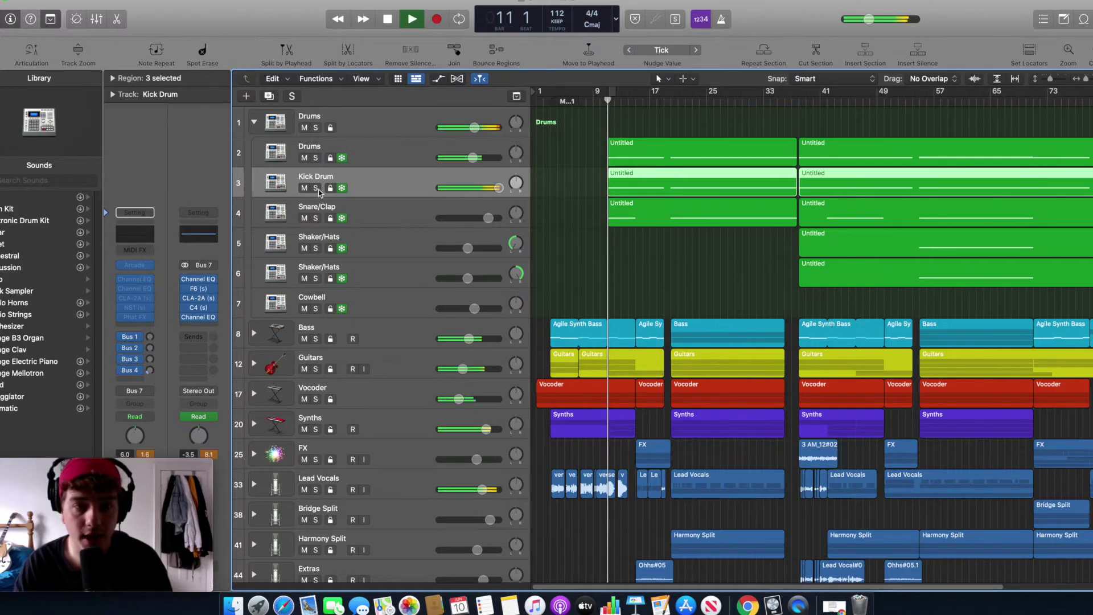
left_click(315, 188)
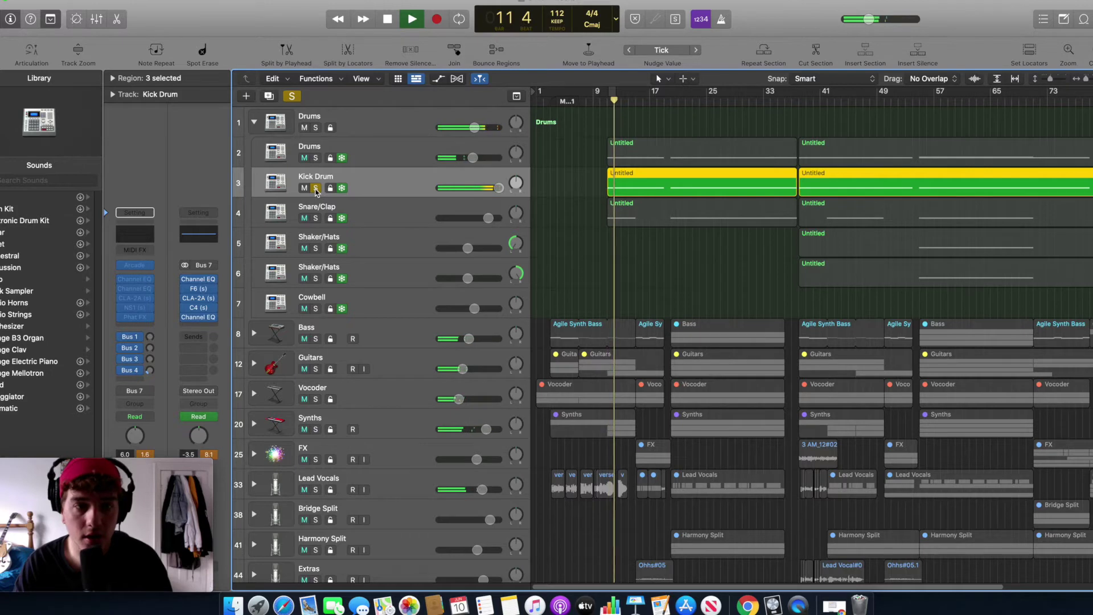
key("space")
left_click(316, 219)
key("space")
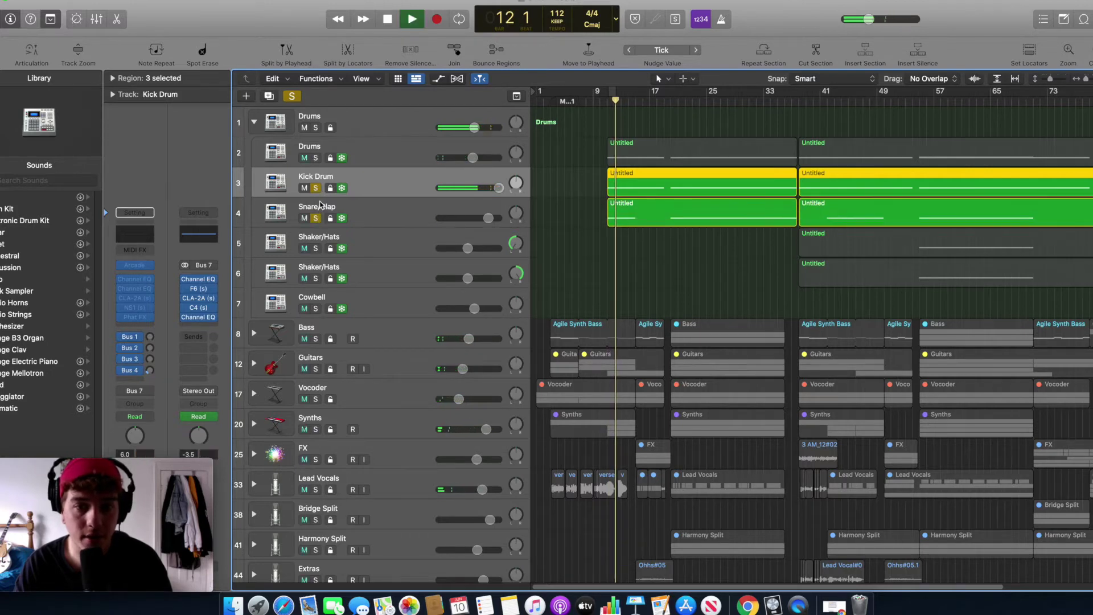
left_click(316, 158)
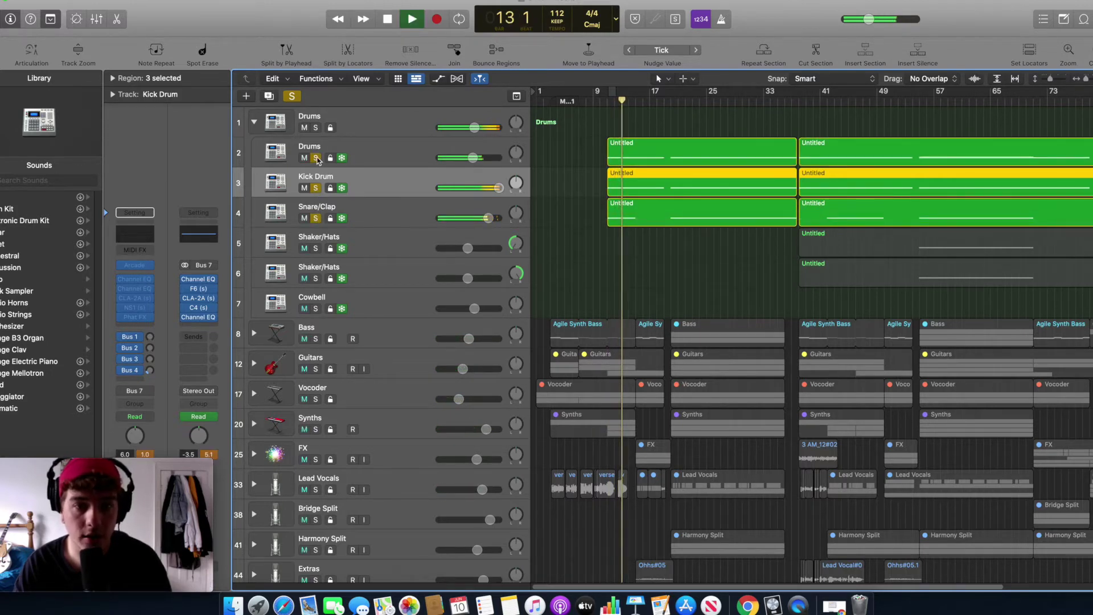
Step: Clear the solos on the three drum tracks, stop playback, and collapse the Drums stack
left_click(316, 158)
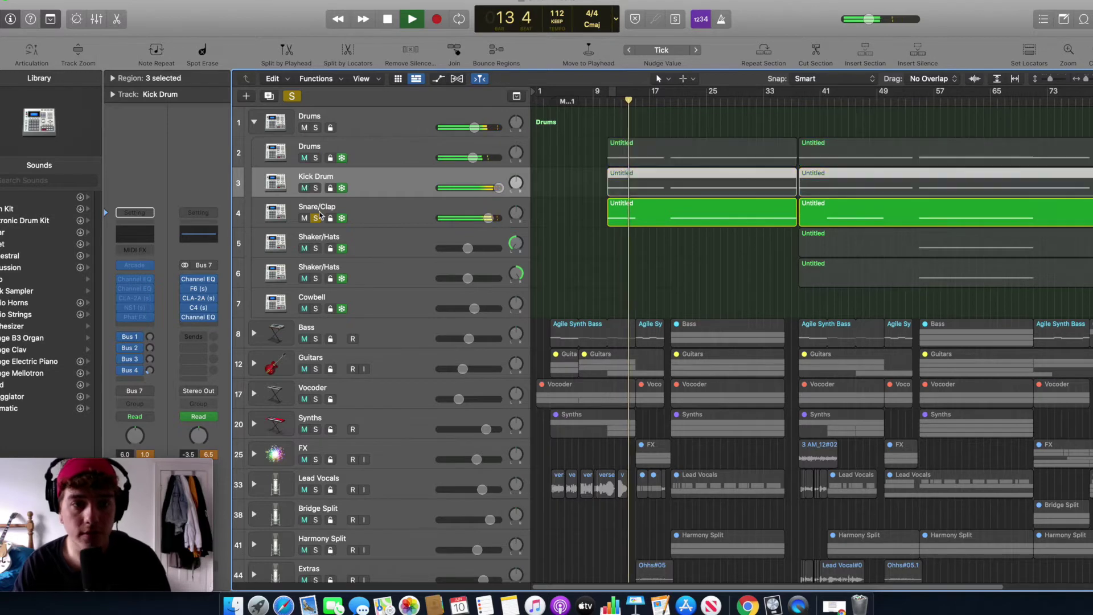
left_click(316, 188)
left_click(317, 218)
key("space")
left_click(254, 122)
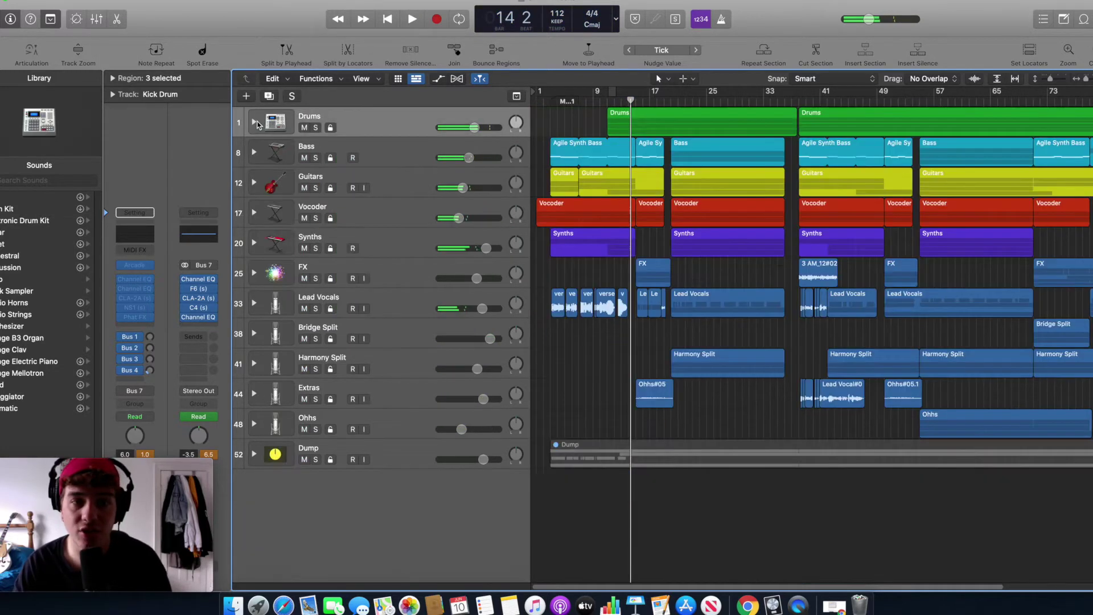
Step: Expand the Synths stack and play from just before bar 11, soloing Bright Mk II Blackface, Electric Harmonics and Scatter Pad
left_click_drag(622, 97, 600, 101)
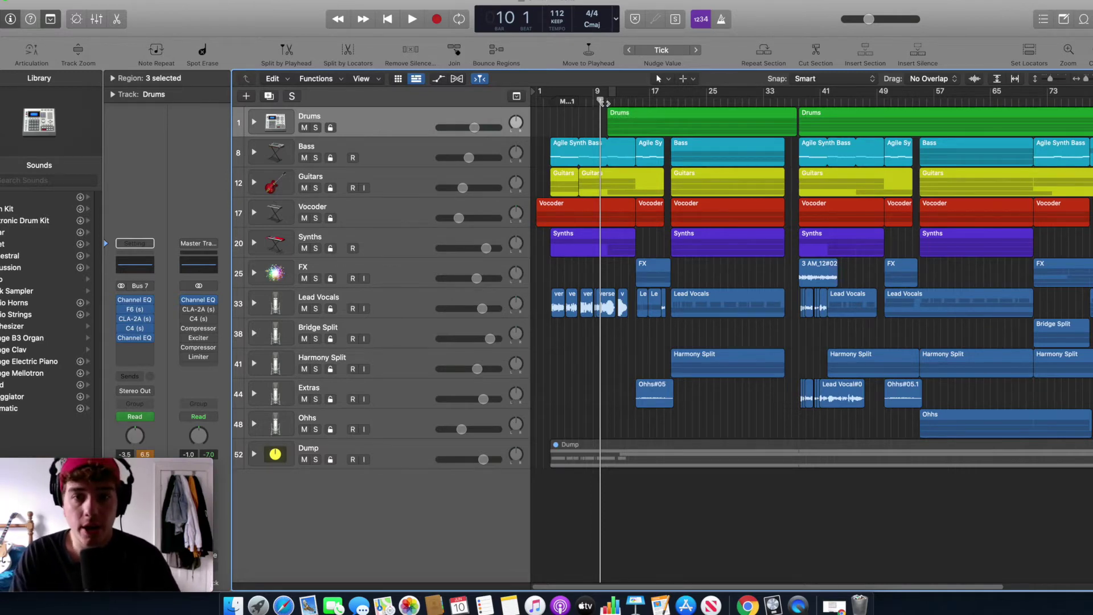
left_click_drag(603, 102, 606, 102)
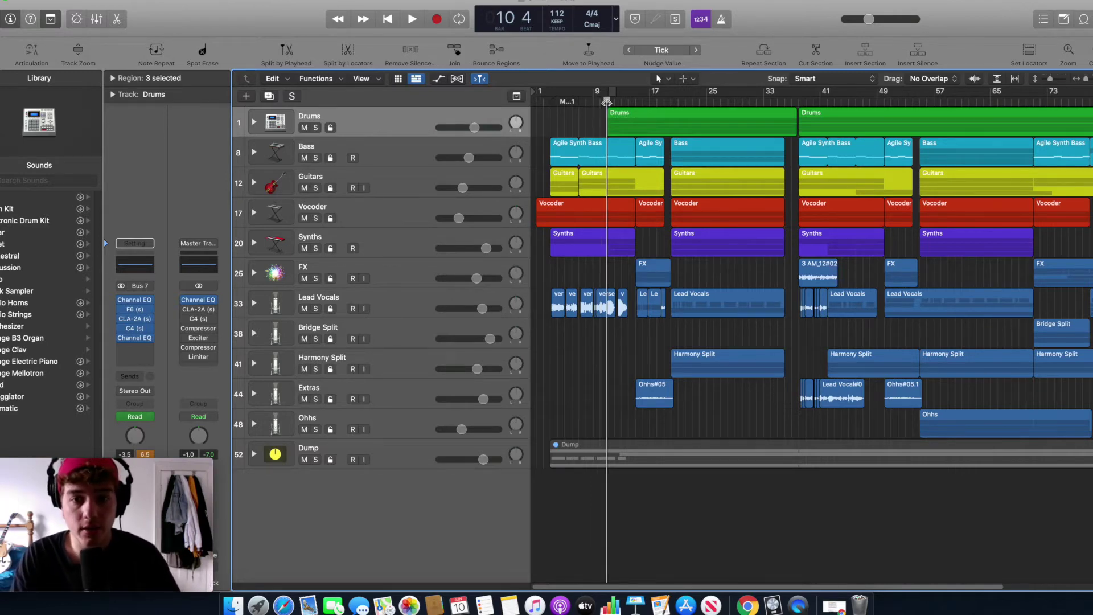
left_click(253, 244)
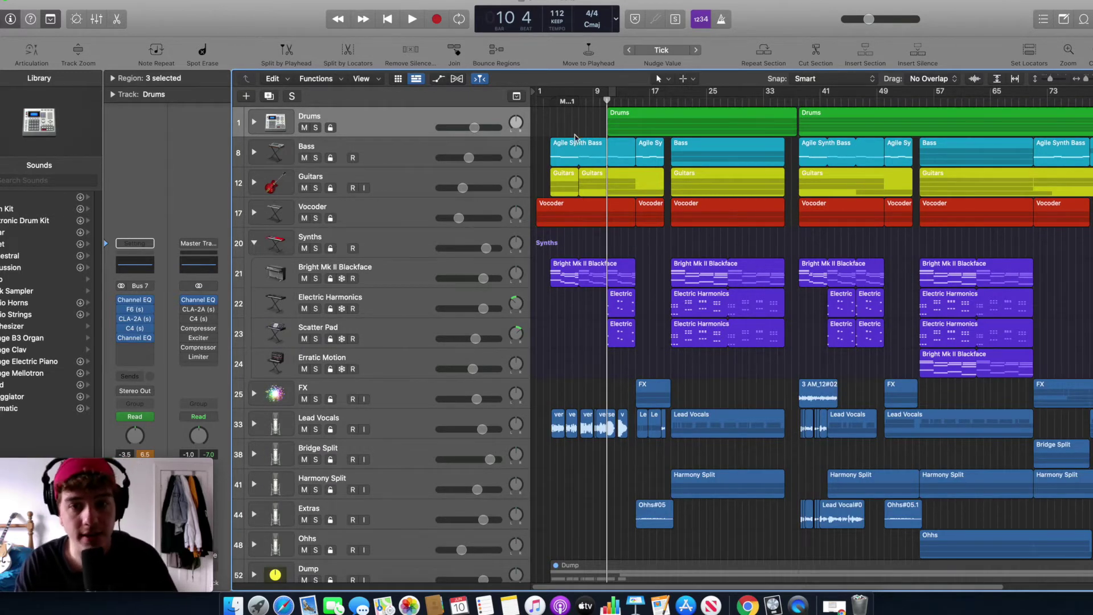
key("space")
left_click(315, 279)
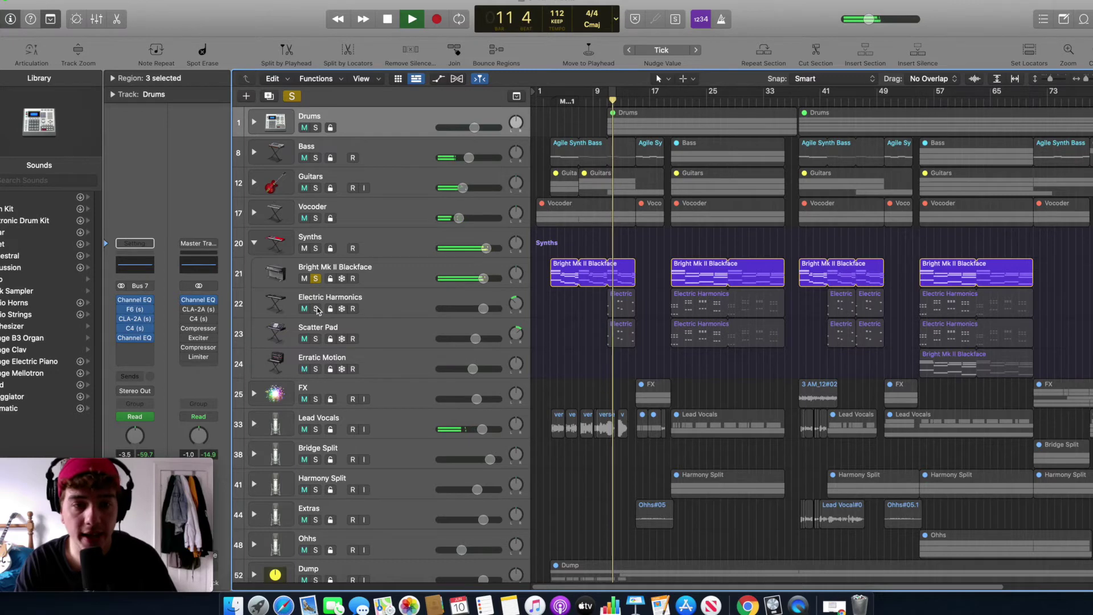
left_click(314, 309)
left_click(315, 339)
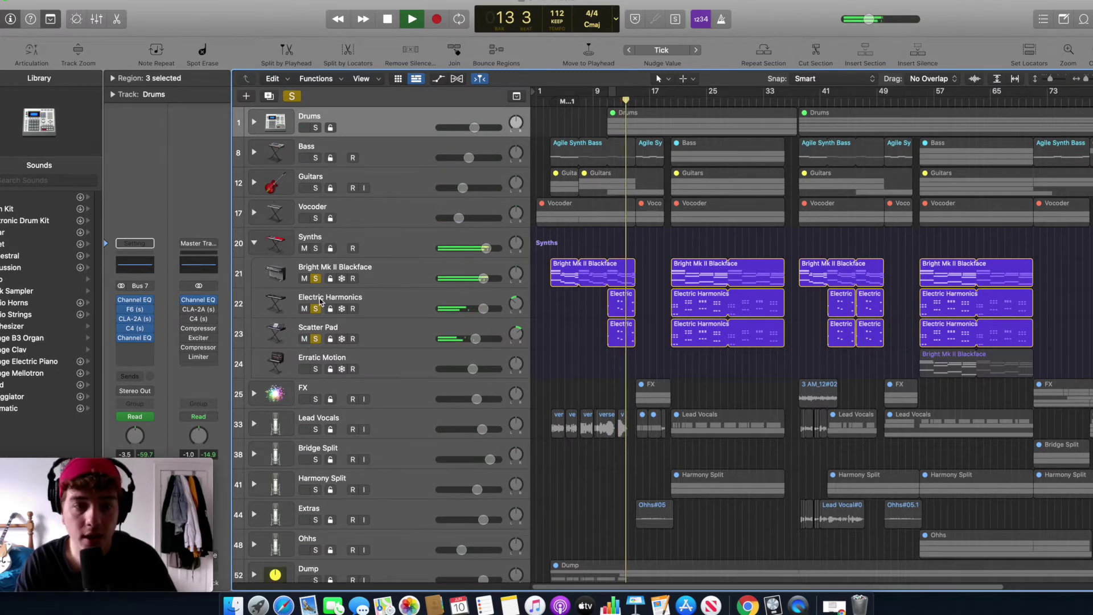
Step: Audition Electric Harmonics alone during playback, and switch the solo over to Scatter Pad alone
left_click(314, 339)
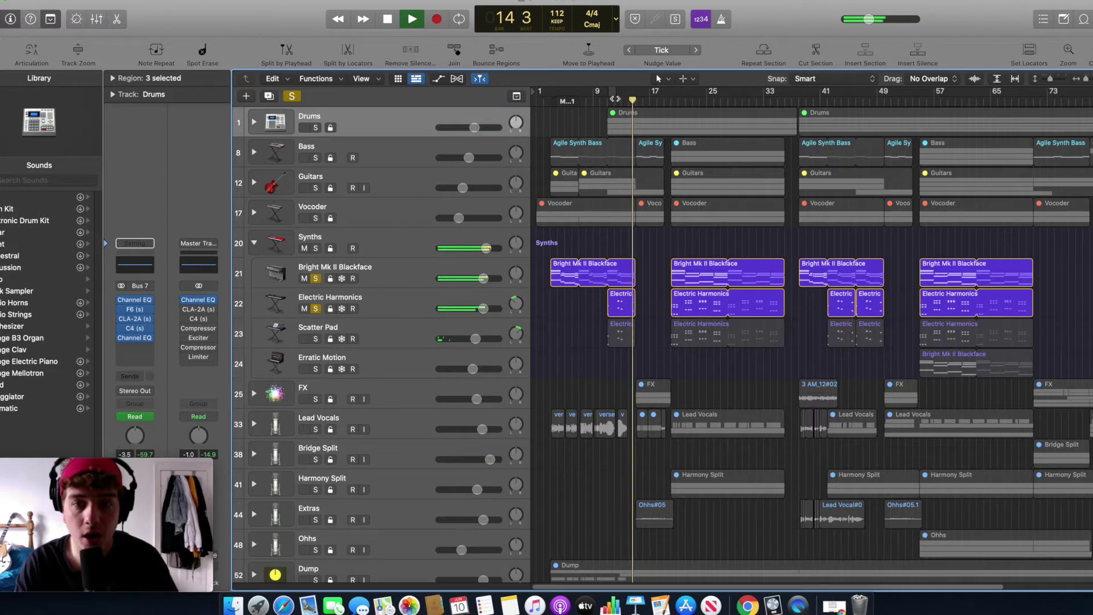
left_click(316, 279)
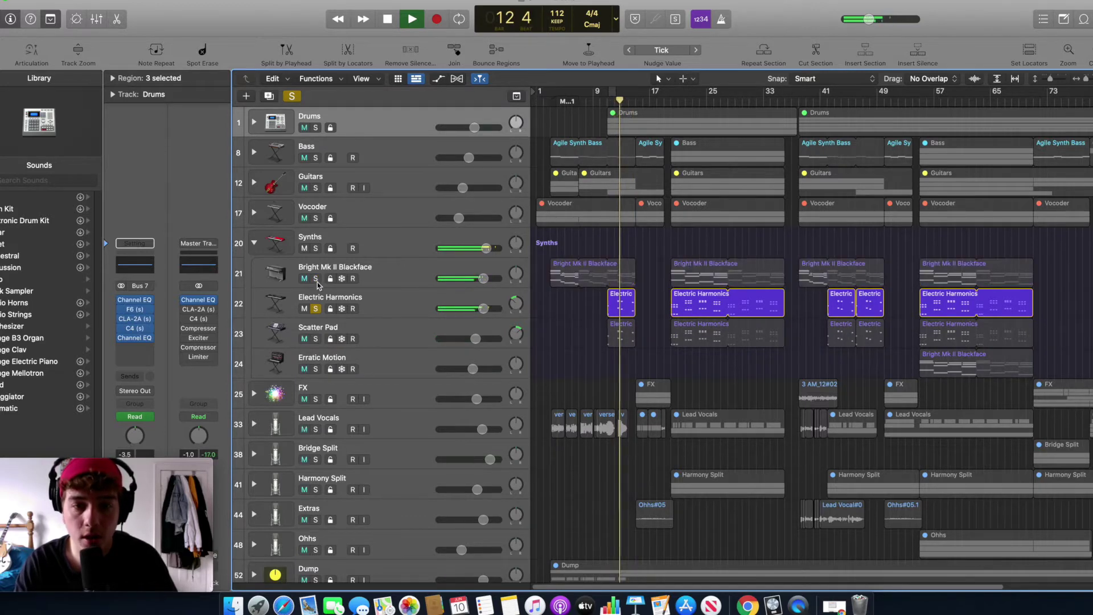
left_click(316, 339)
left_click(318, 310)
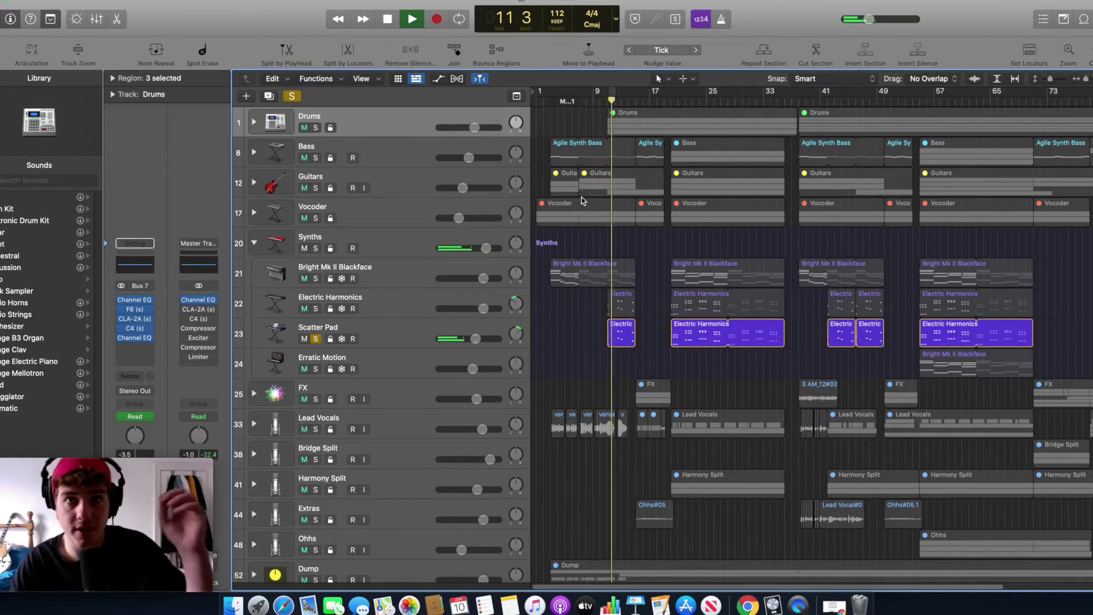
Step: Replay from bar 11 with Electric Harmonics and Scatter Pad soloed together, and add Bright Mk II Blackface to the solo
left_click(315, 308)
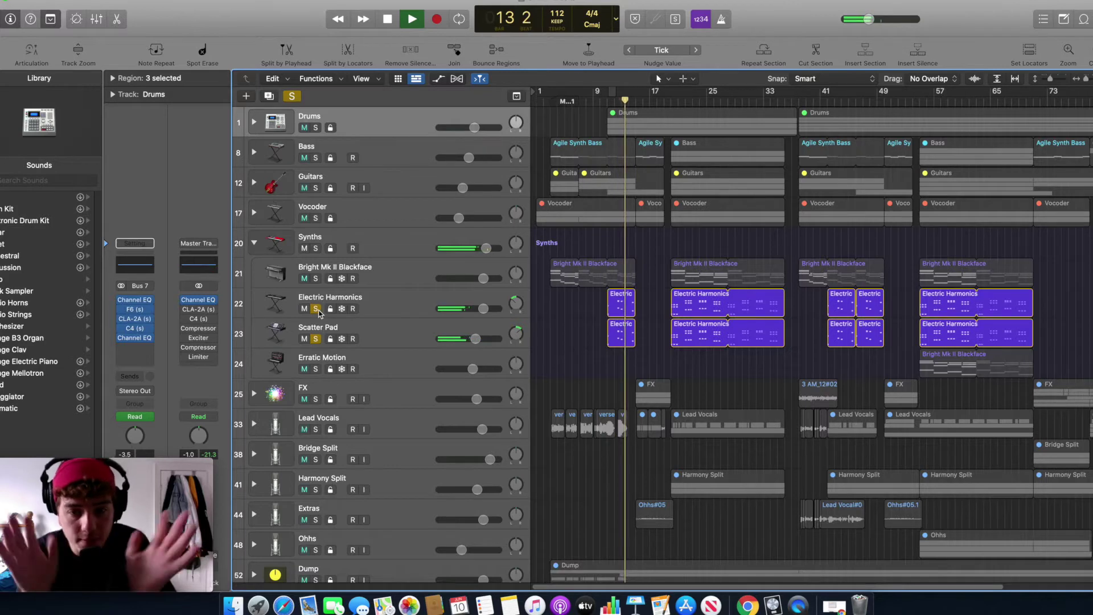
left_click(606, 104)
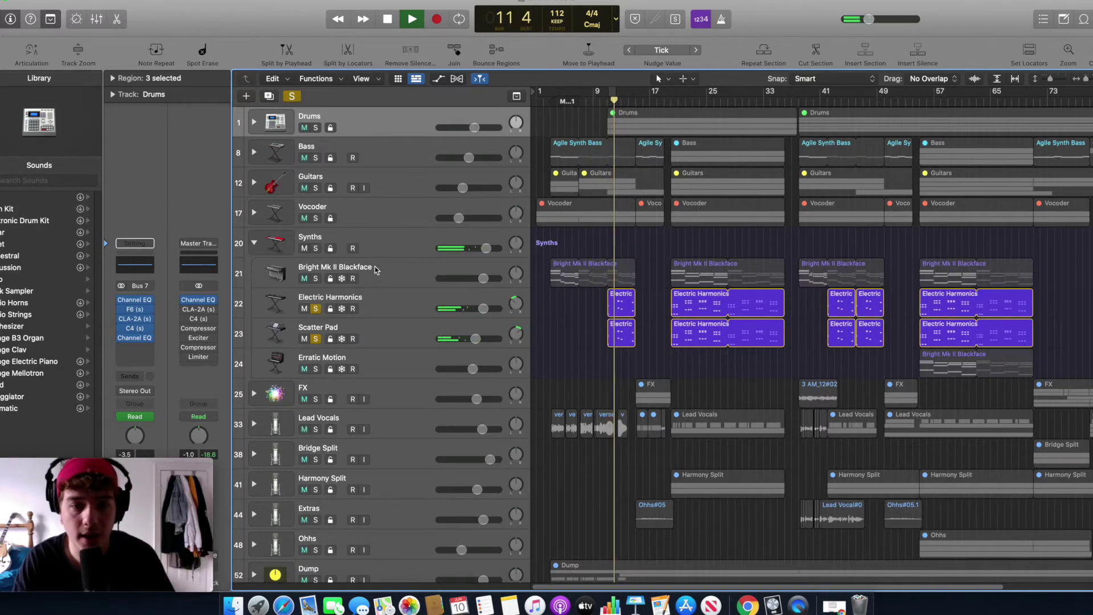
left_click(315, 279)
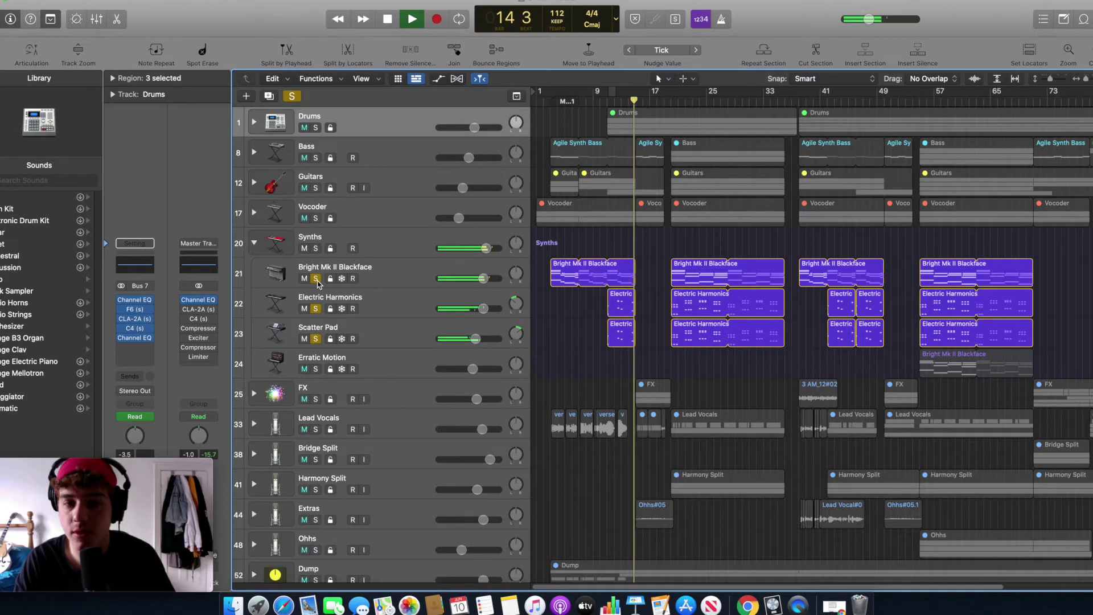
Step: Stop playback, clear the solos on Bright Mk II Blackface, Electric Harmonics and Scatter Pad, and collapse the Synths stack
left_click(316, 278)
key("space")
left_click(316, 308)
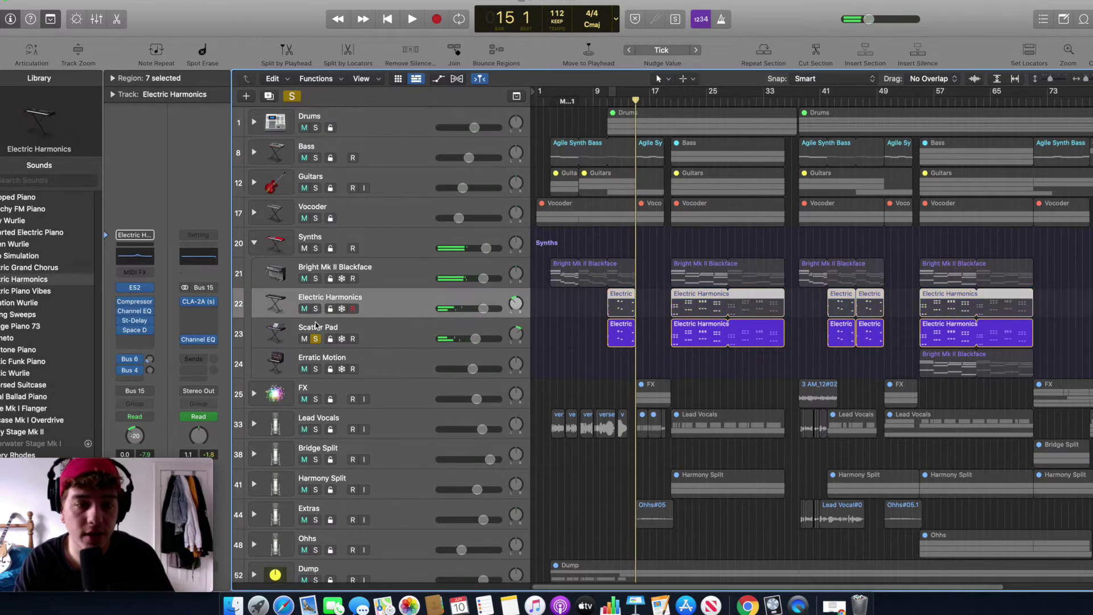
left_click(316, 338)
left_click(255, 244)
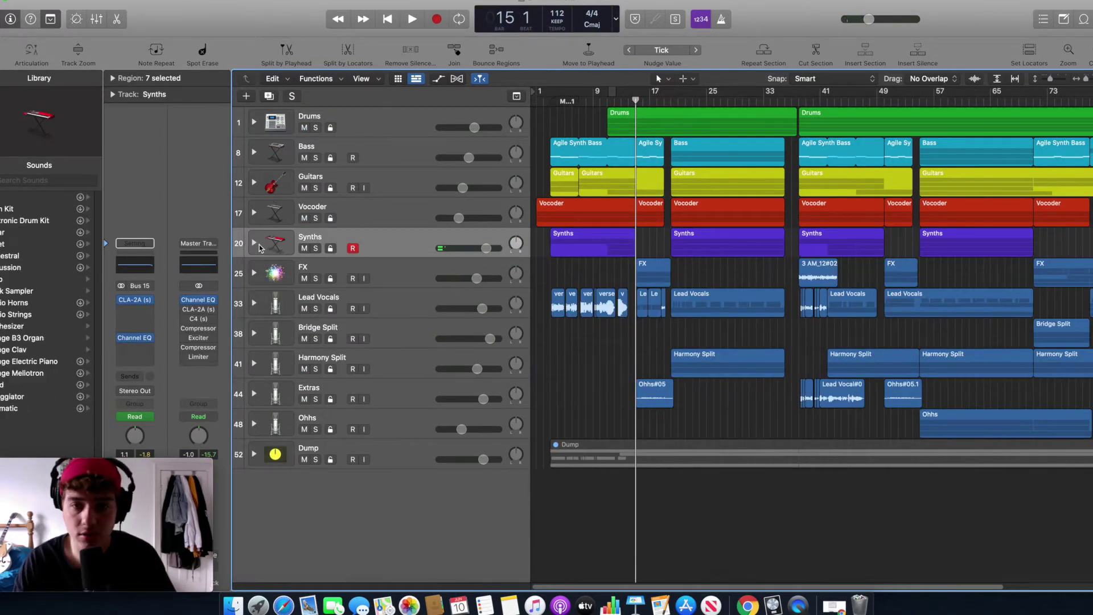
Step: Play the full mix from just before bar 15, and stop after a few bars
left_click_drag(634, 101, 632, 101)
key("space")
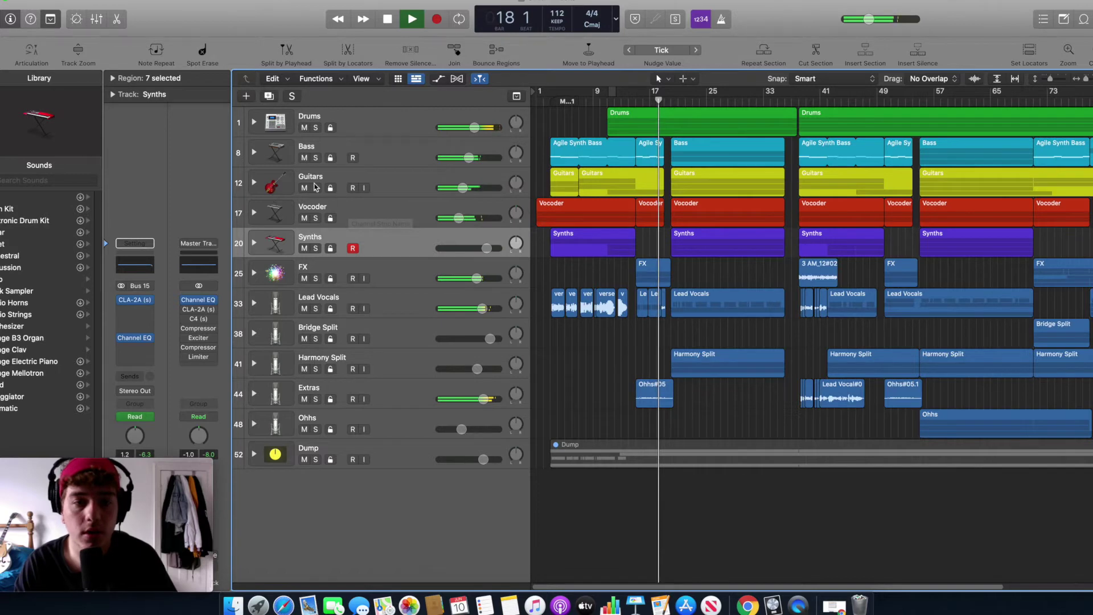
key("space")
Step: Expand the Guitars stack and play from bar 11, soloing the Muted Delay track
left_click_drag(644, 103, 607, 104)
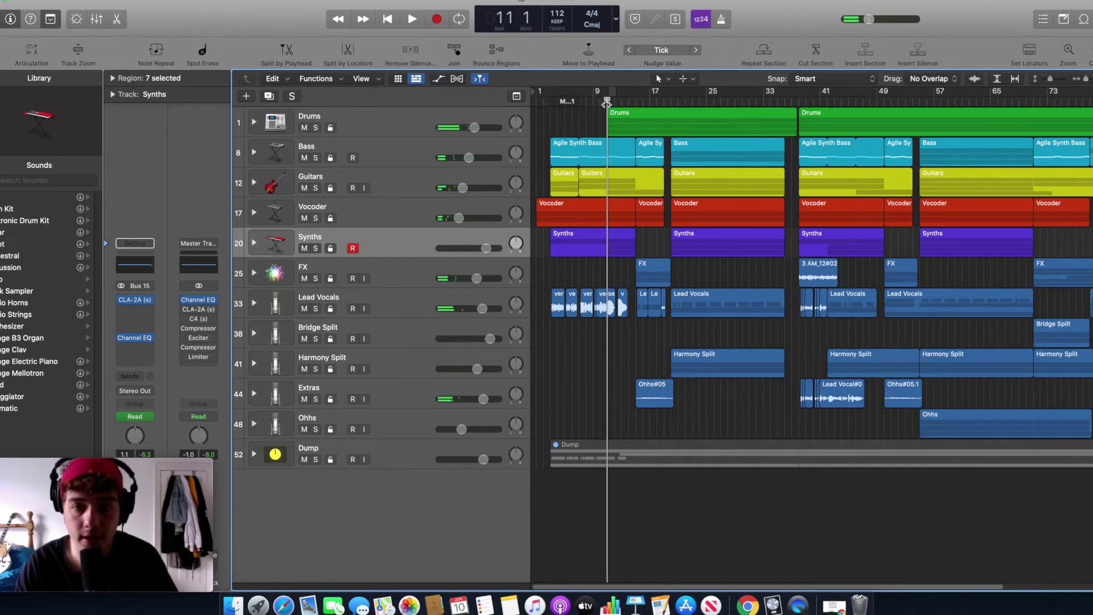
left_click(254, 183)
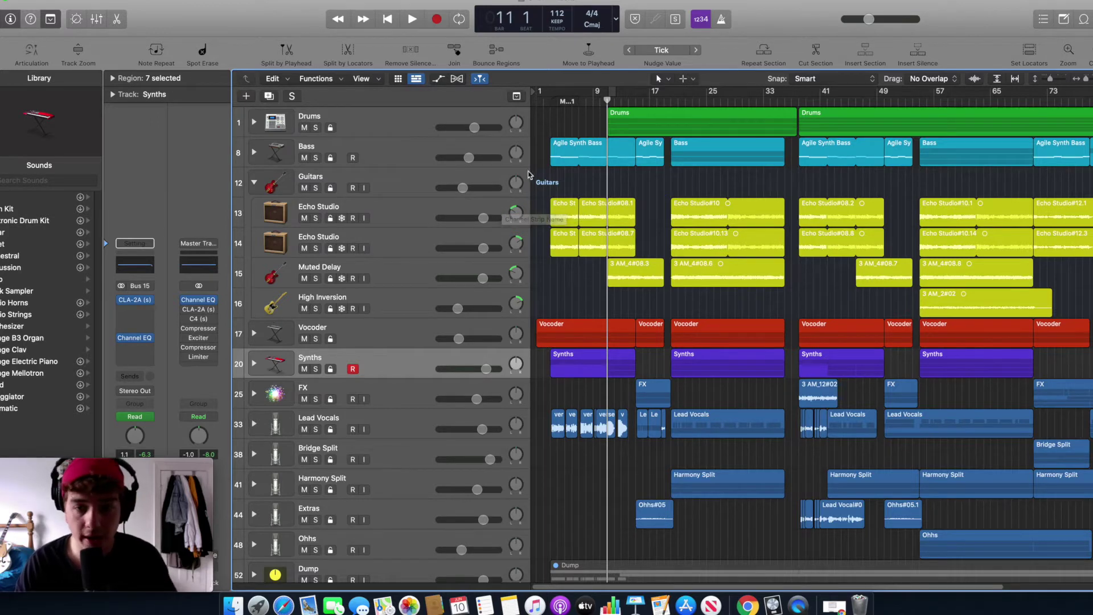
key("space")
left_click(316, 279)
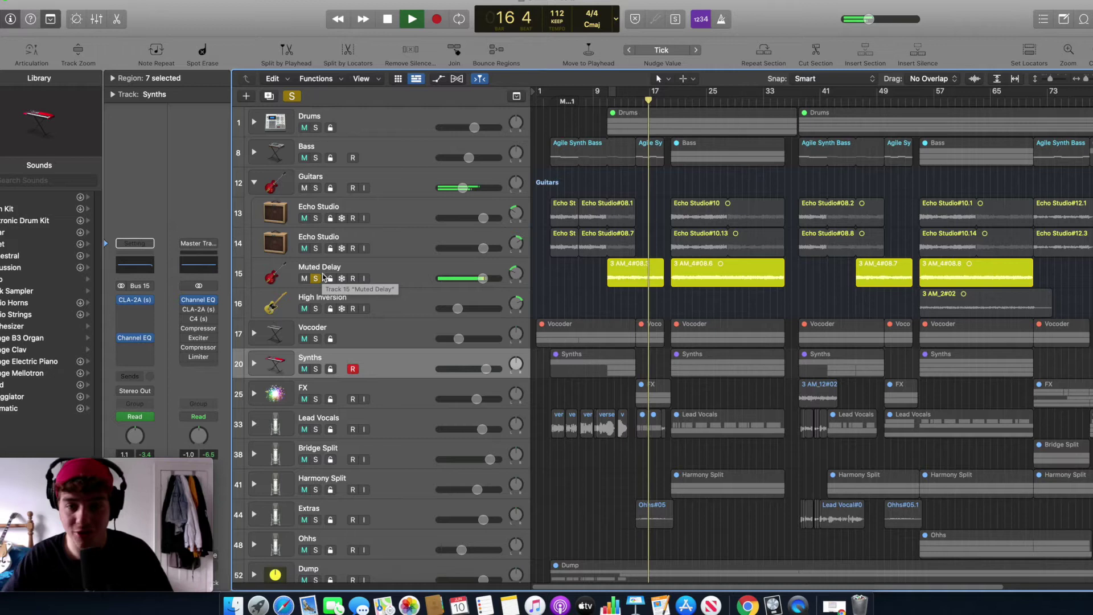
Step: Stop playback, clear the Muted Delay solo, and collapse the Guitars stack
key("space")
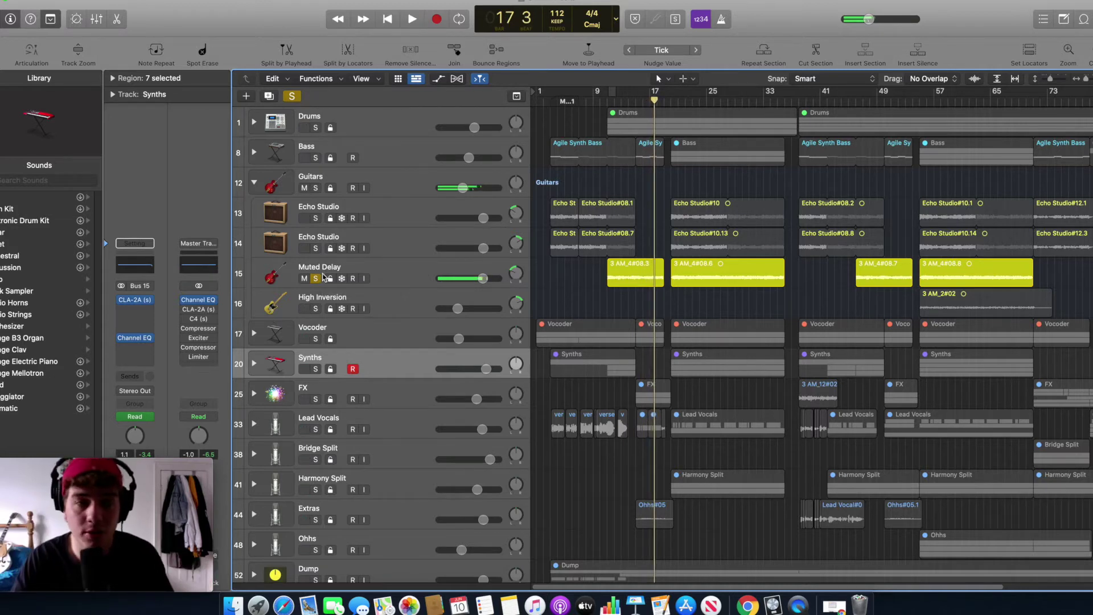
left_click(300, 98)
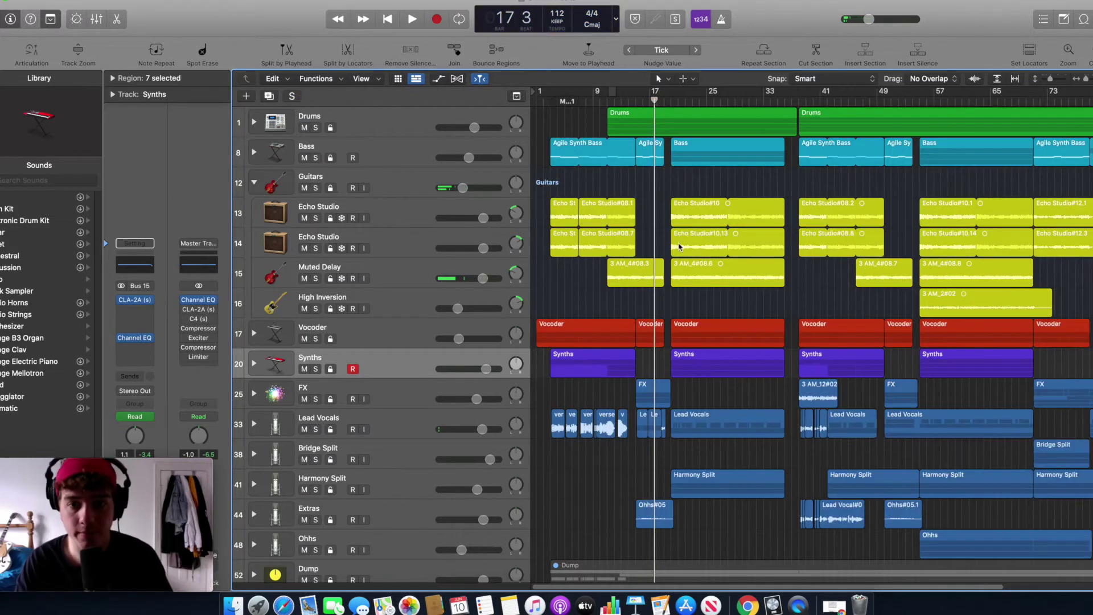
left_click(255, 185)
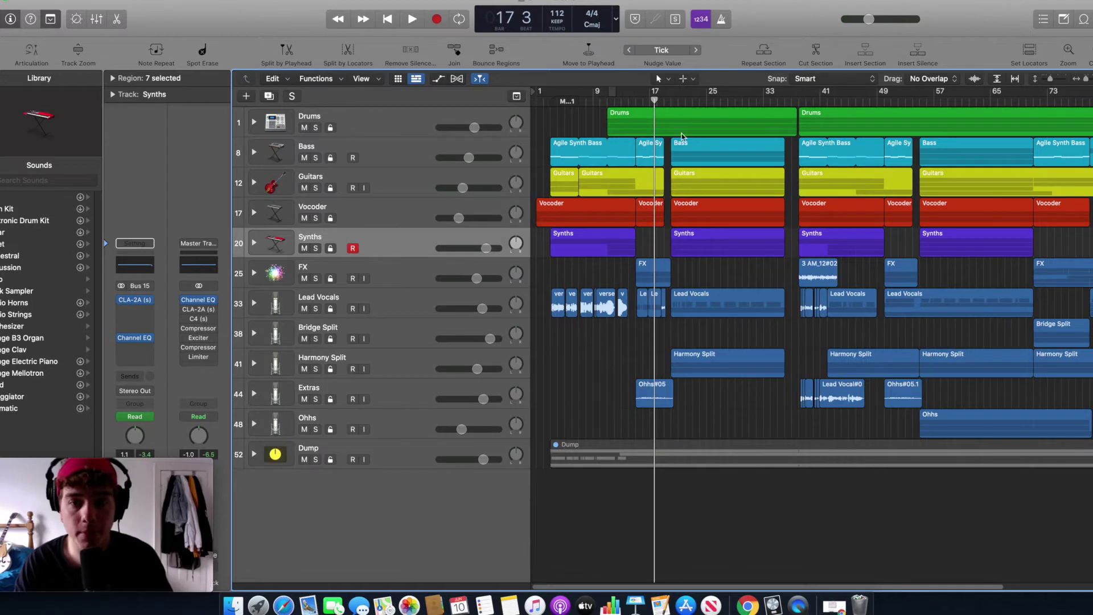
Step: Play from just before bar 15, solo the FX stack, and expand it to inspect its tracks
left_click_drag(624, 102, 628, 102)
key("space")
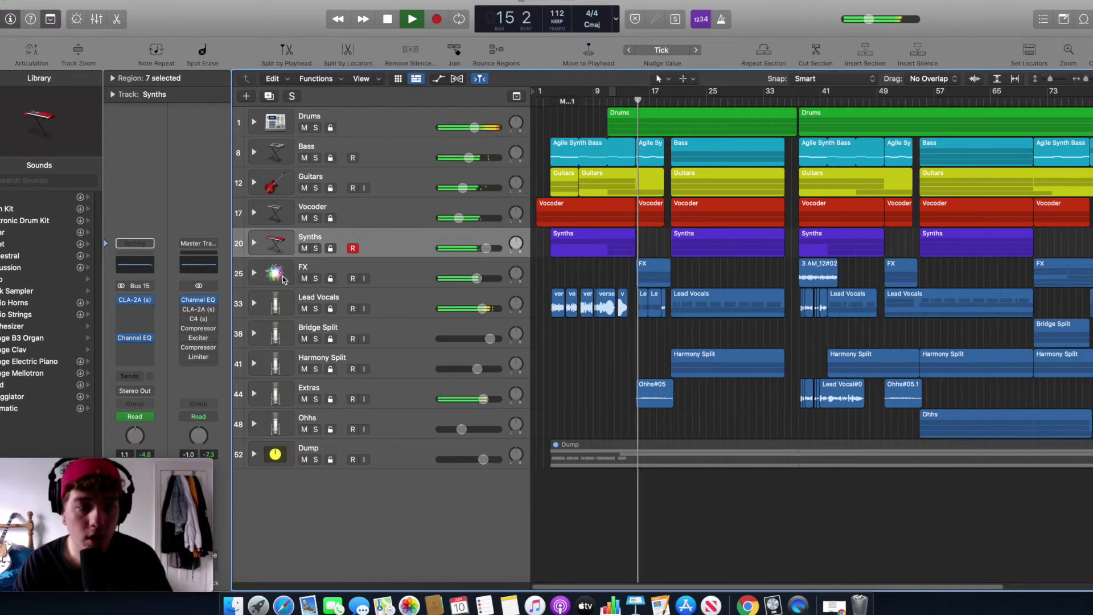
left_click(315, 278)
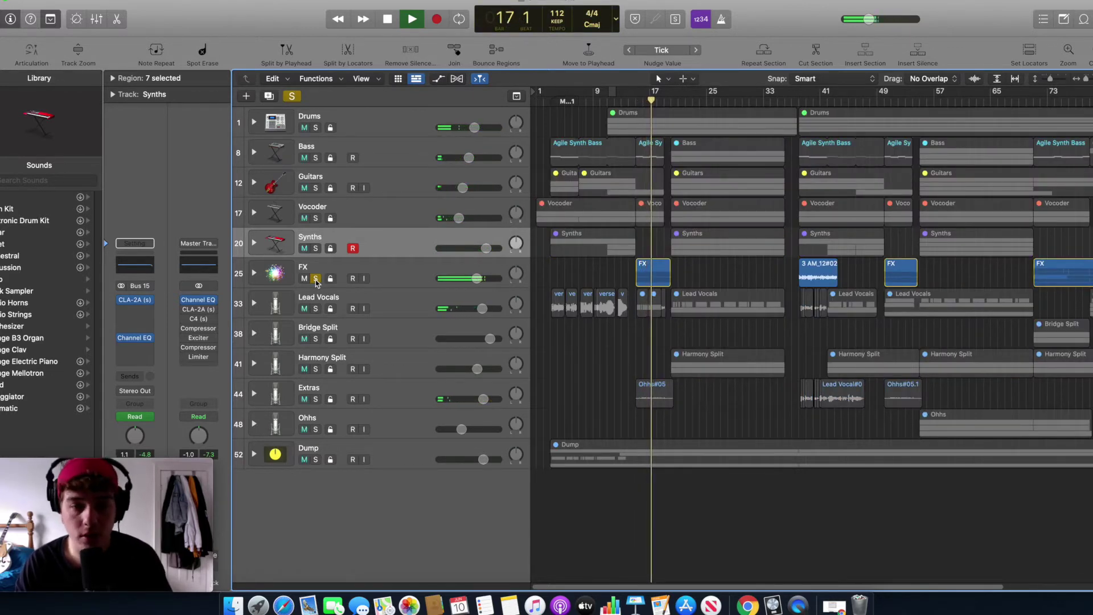
left_click(257, 273)
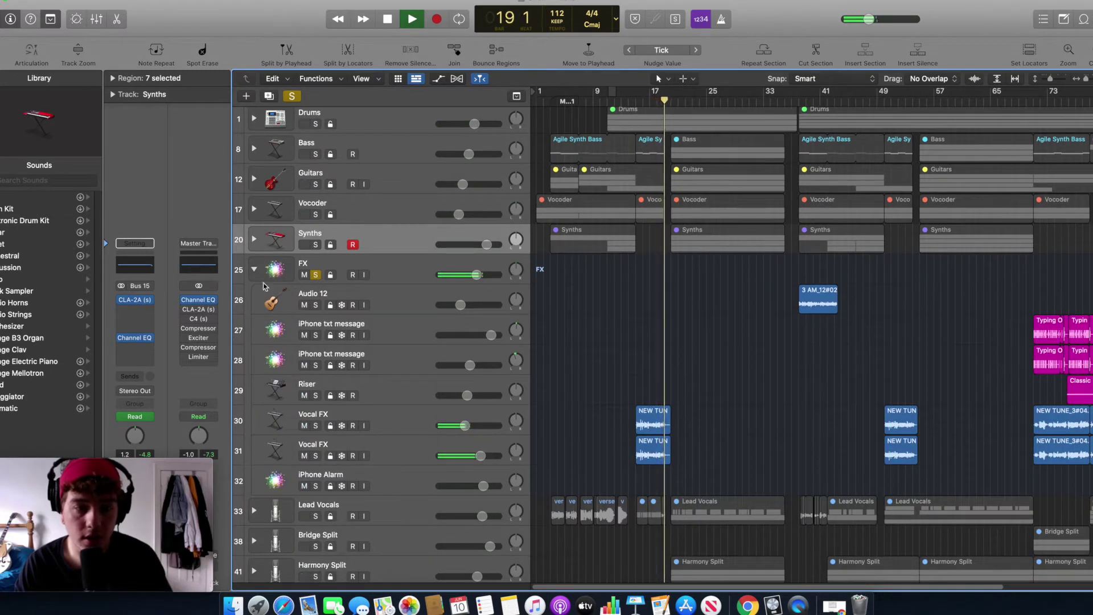
Step: Collapse the FX stack, stop playback, and clear its solo
left_click(256, 271)
key("space")
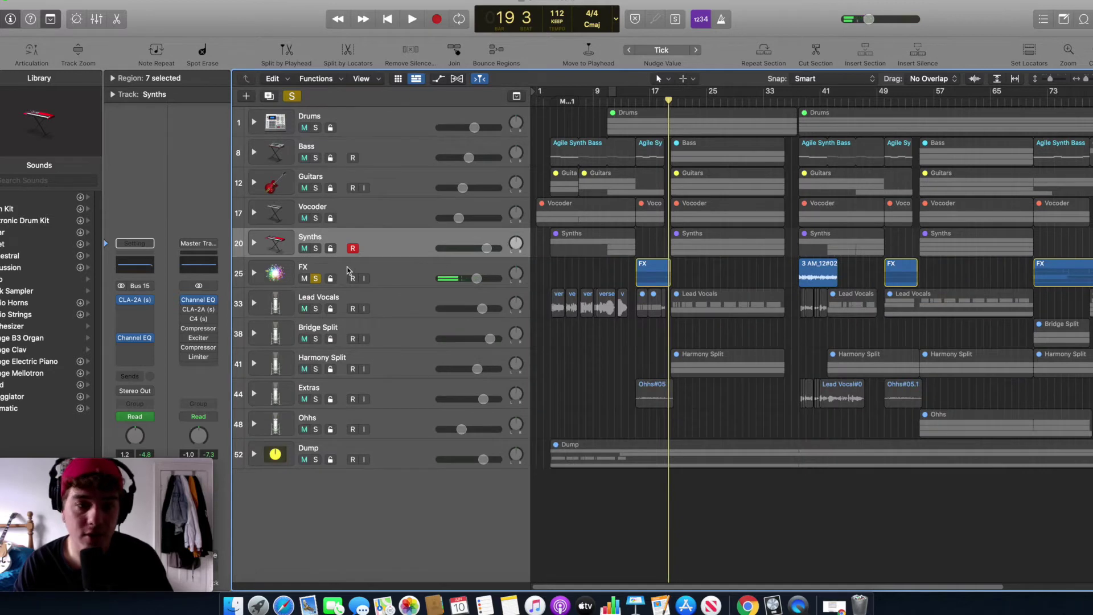
left_click(329, 278)
left_click(318, 278)
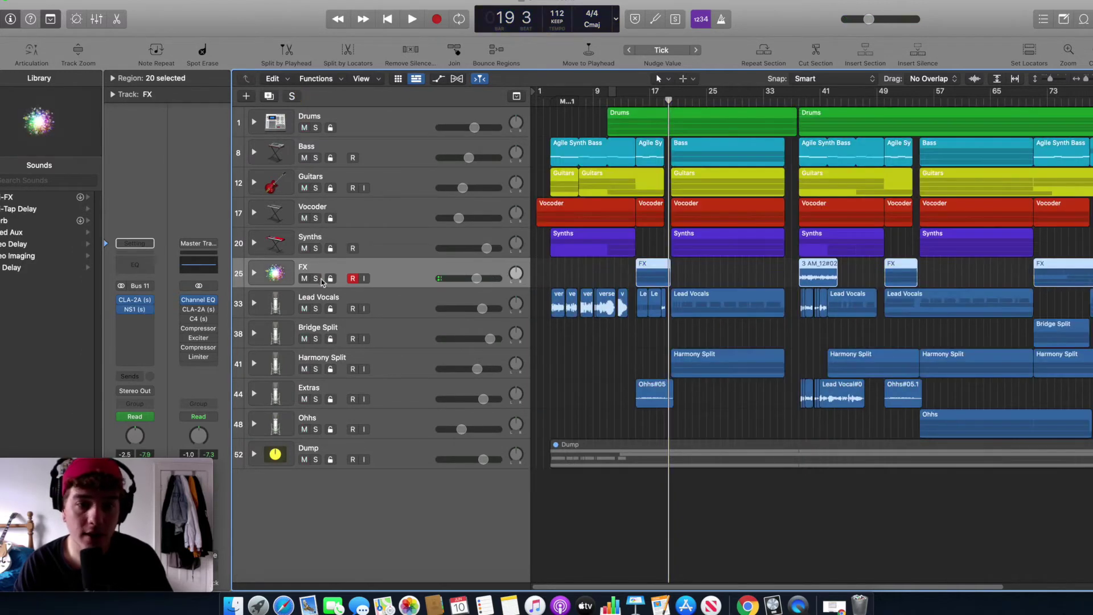
Step: Replay the section, auditioning the Extras stack alone and the Lead Vocals stack alone, clearing each solo
key("space")
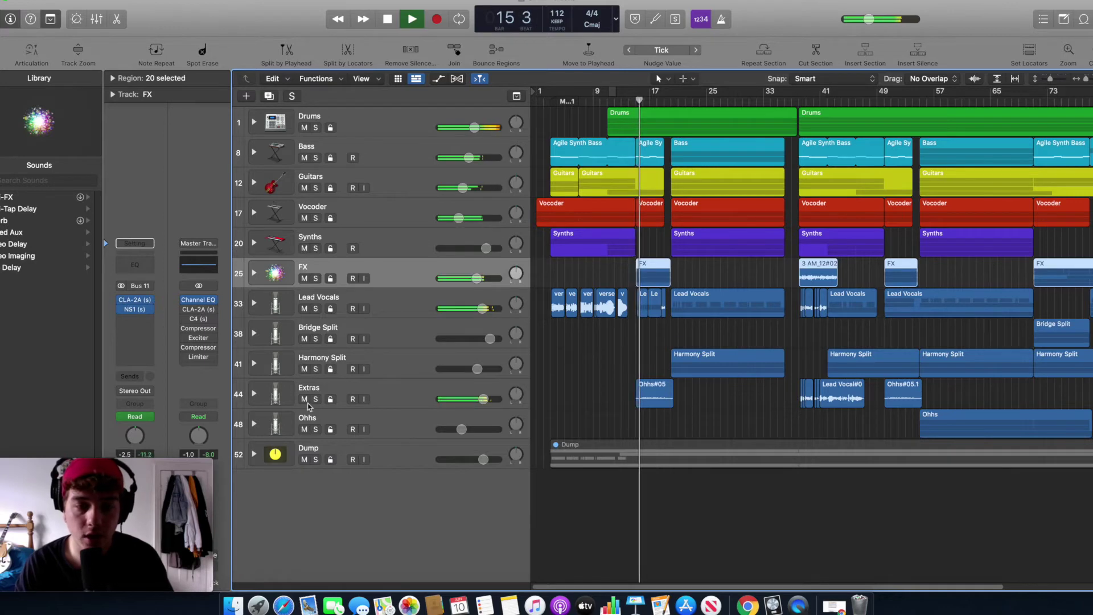
left_click(316, 400)
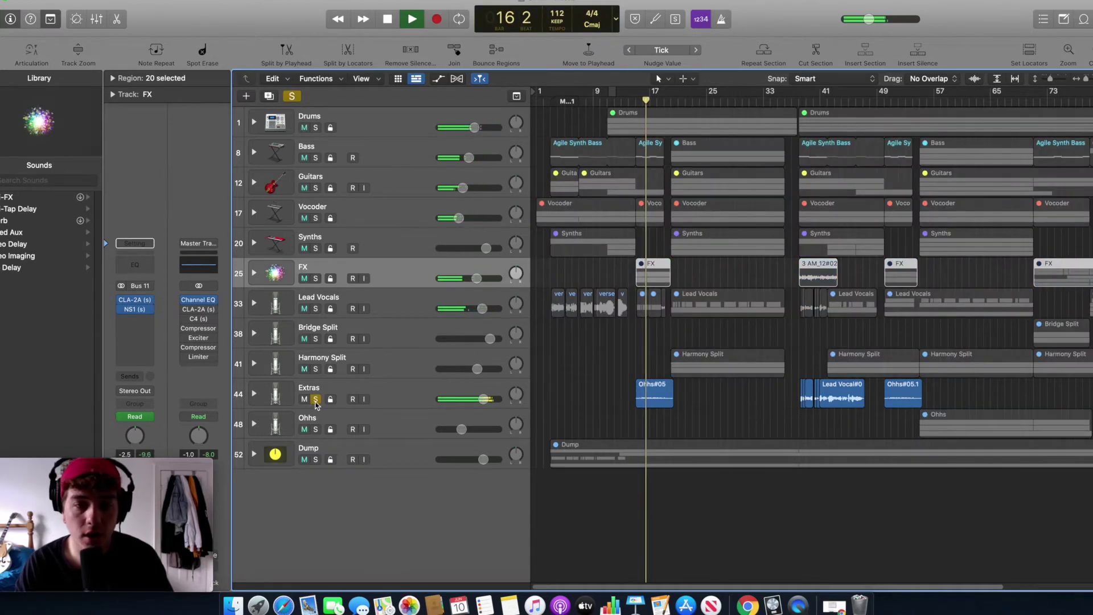
left_click(316, 399)
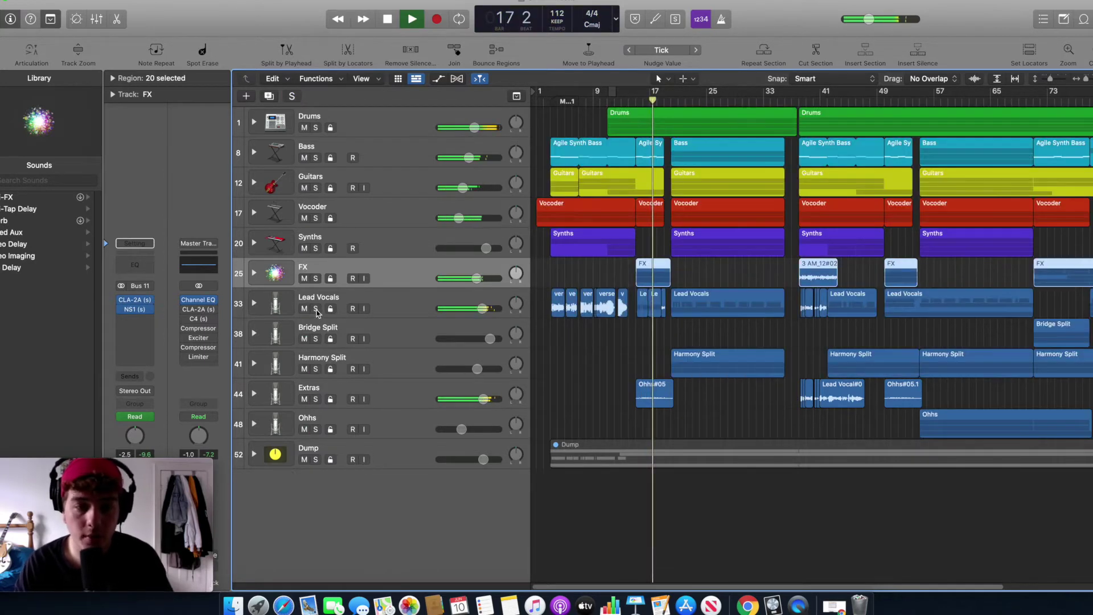
left_click(315, 309)
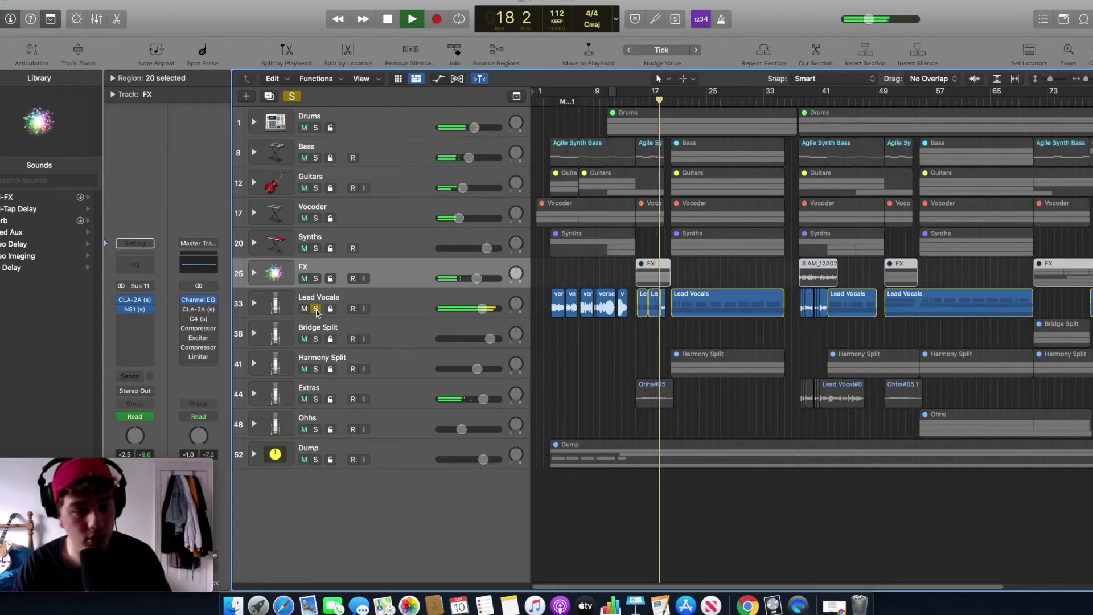
left_click(316, 309)
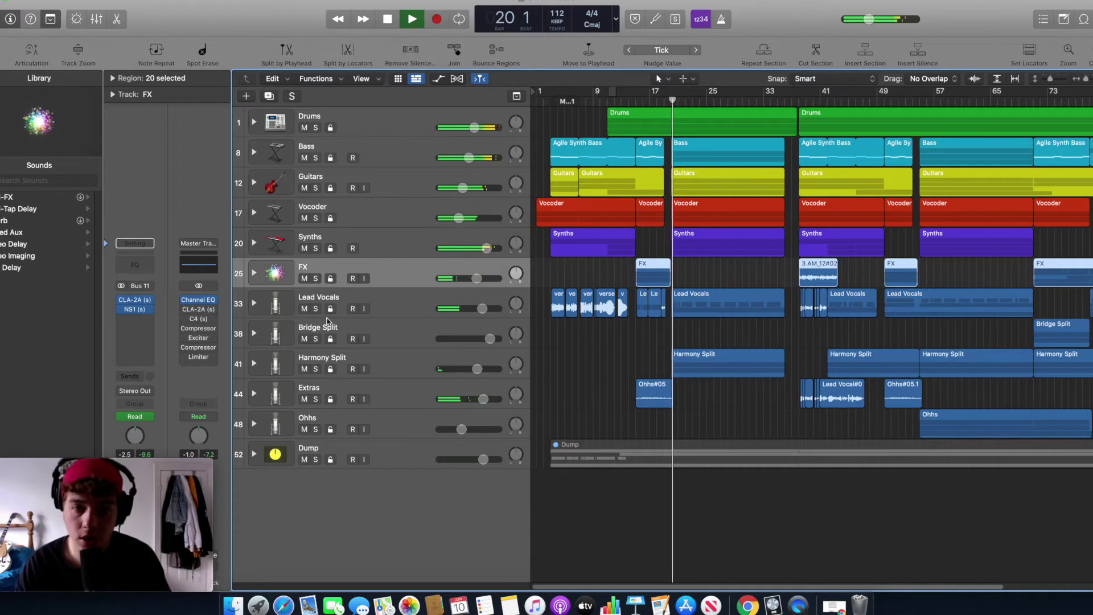
Step: Stop at bar 21, solo the Harmony Split stack and resume playback to audition it, clearing the solo during playback
key("space")
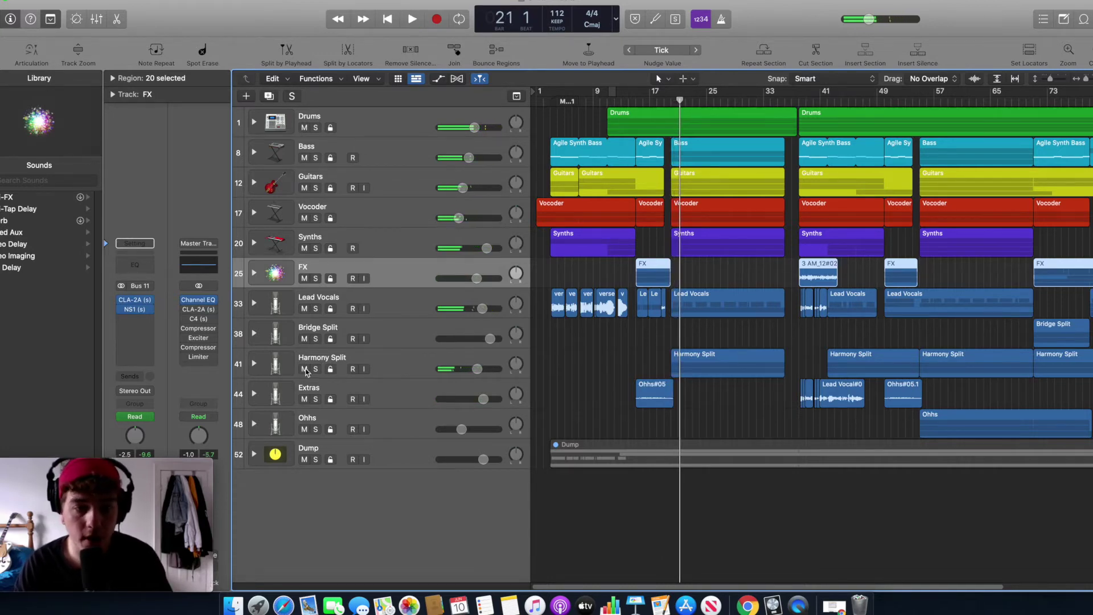
left_click(313, 369)
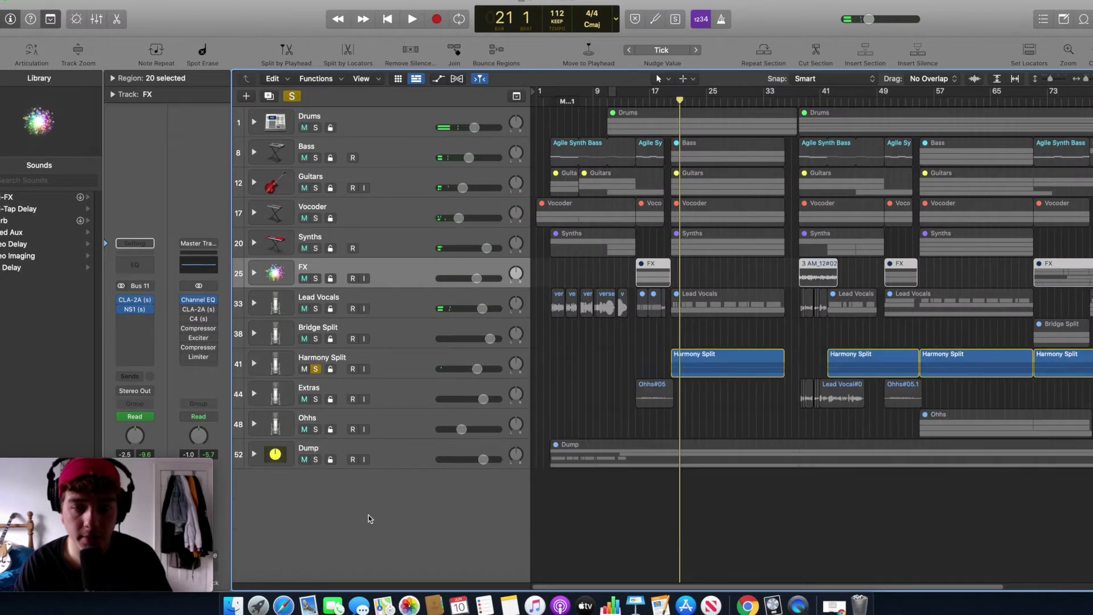
key("space")
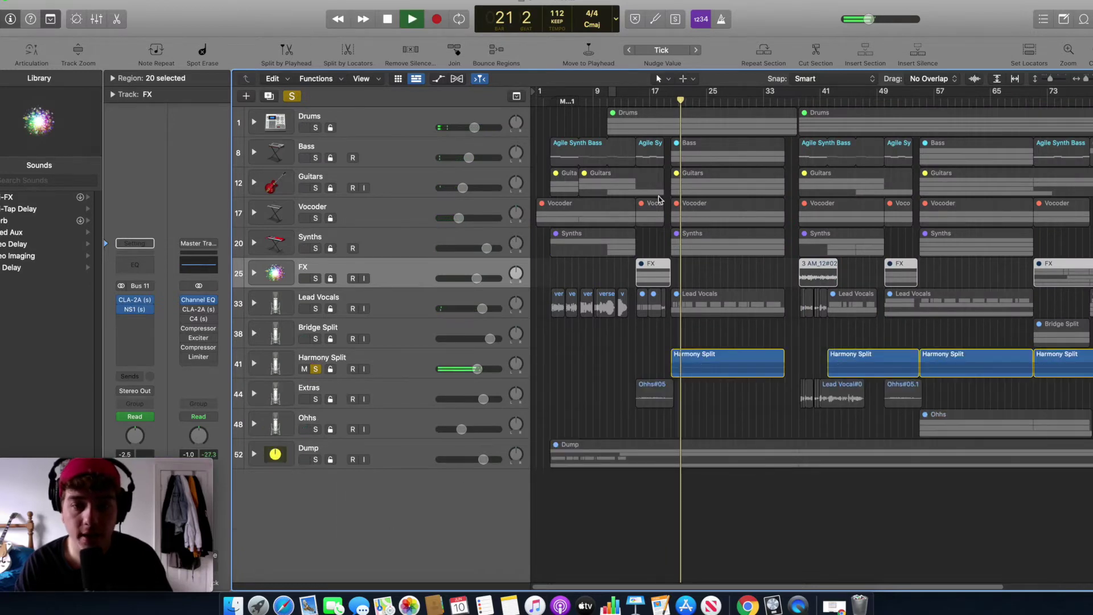
left_click(319, 369)
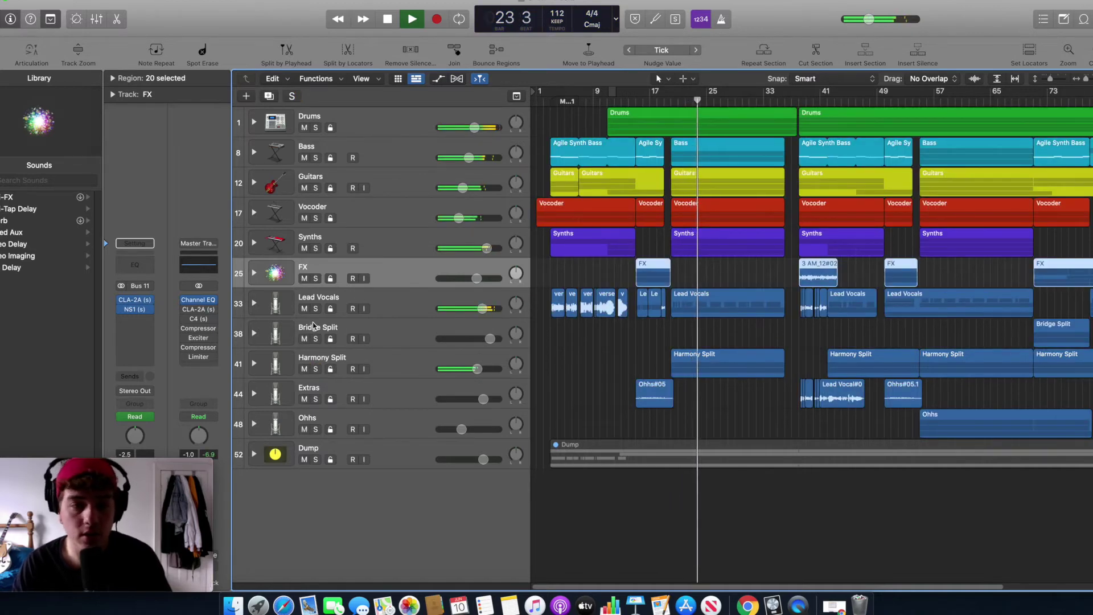
Step: Expand the Lead Vocals stack during playback, audition it in solo, and collapse it
key("ctrl+Down")
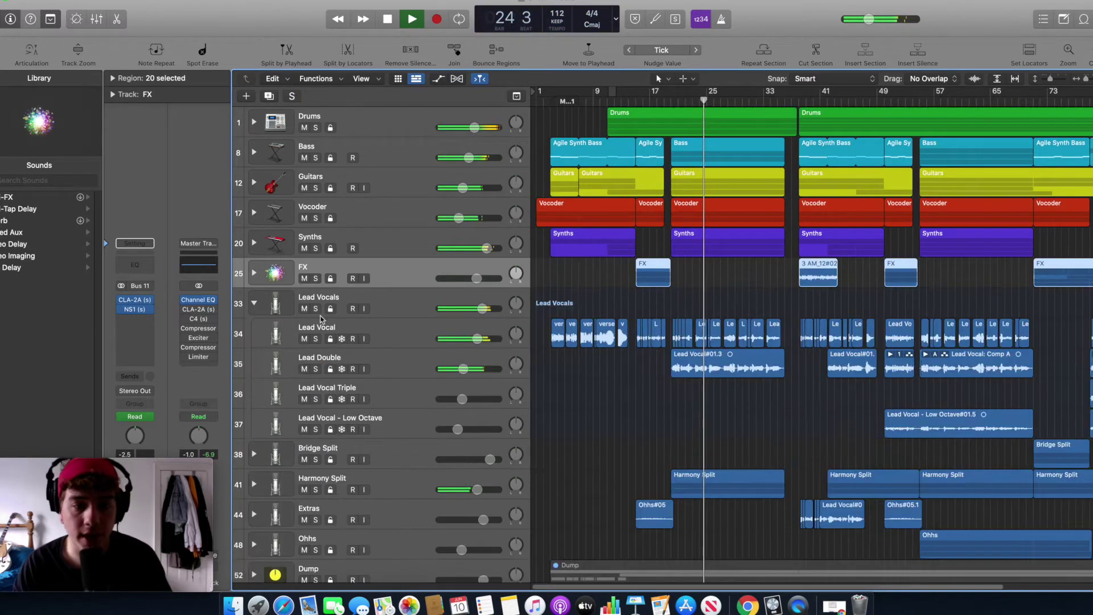
left_click(316, 310)
left_click(316, 309)
key("ctrl+Up")
Step: Restart playback and expand the Bass stack, audition Nouveaux 80s Bass in solo, add Agile Synth Bass, and clear the solos
key("space")
key("space")
left_click(253, 153)
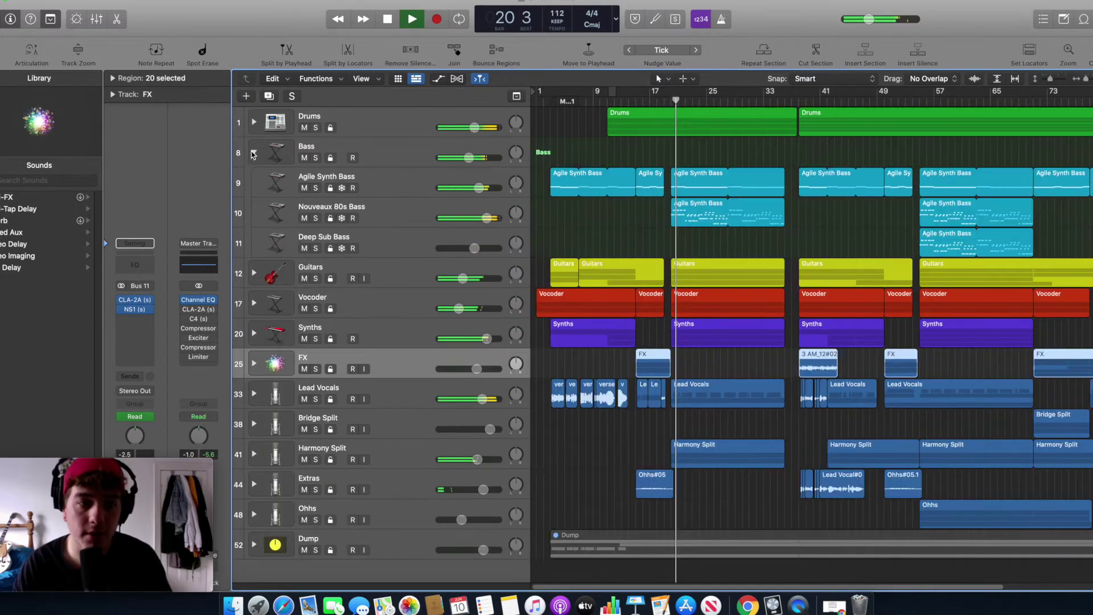
left_click(315, 218)
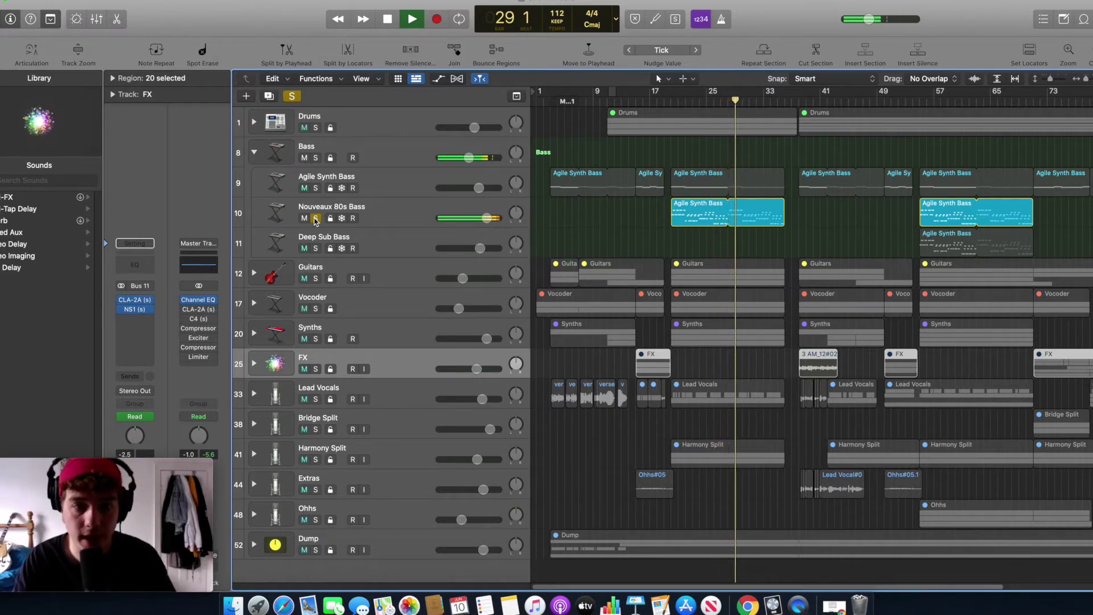
left_click(315, 188)
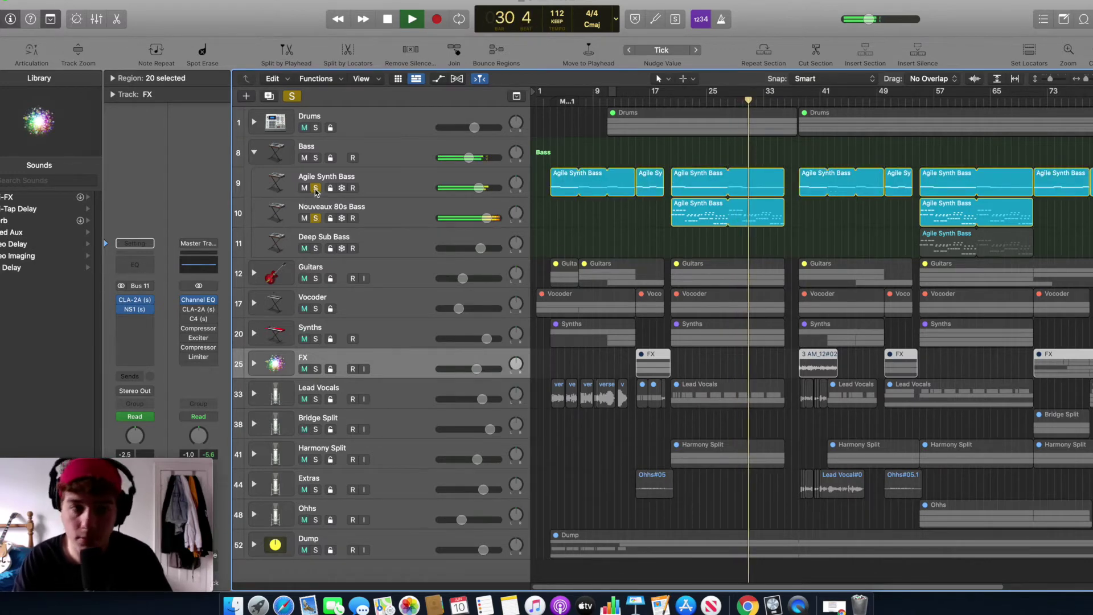
left_click(294, 95)
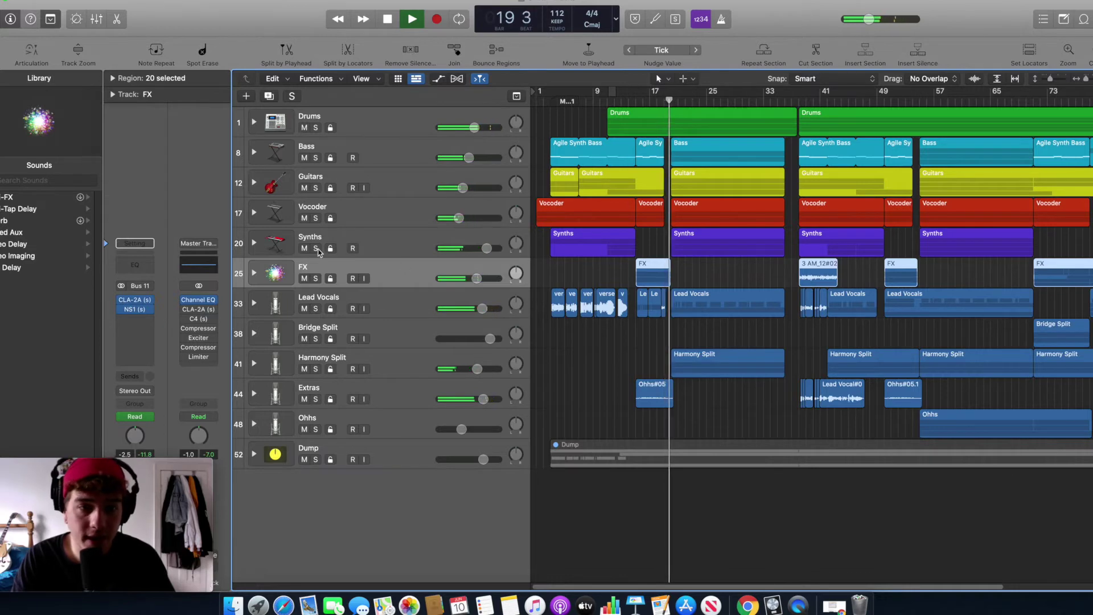
Step: Audition the Vocoder stack in solo, replaying from just before bar 15, and stop playback and clear the solo
left_click(315, 218)
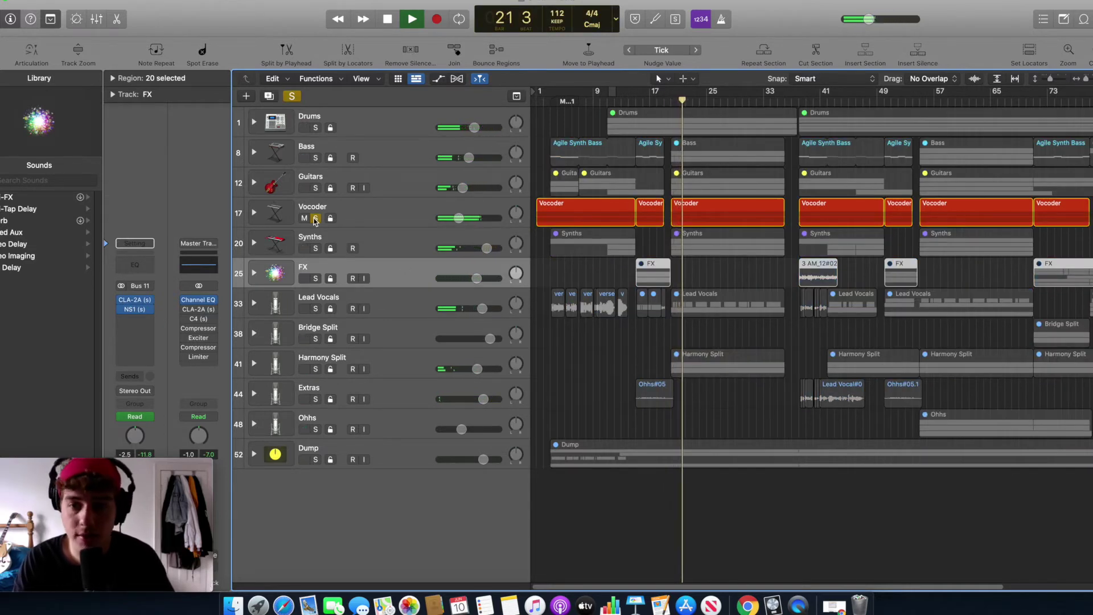
left_click(628, 101)
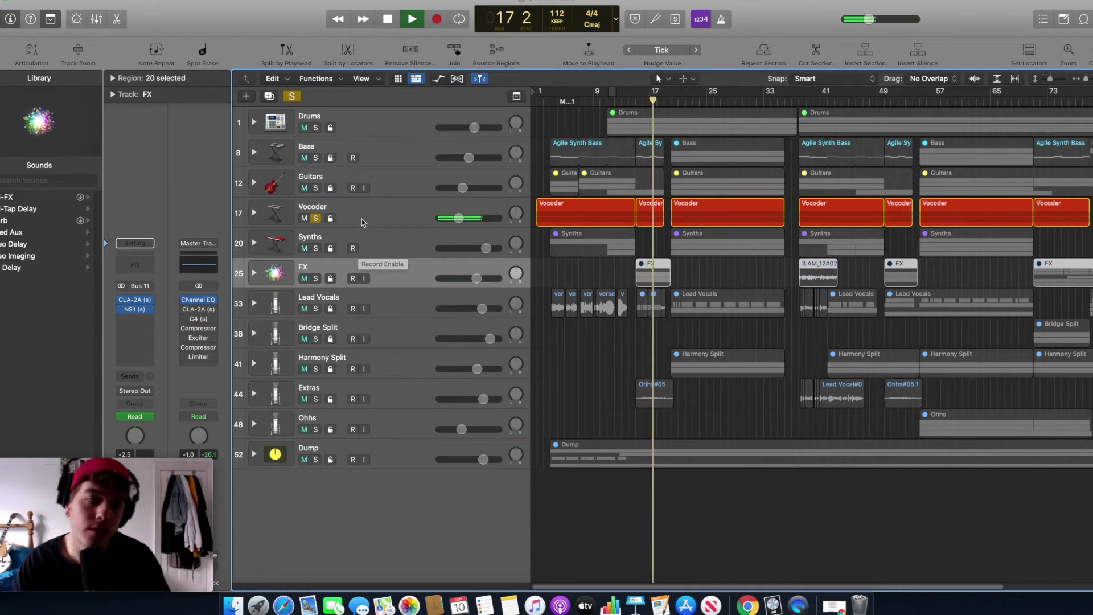
key("space")
left_click(317, 218)
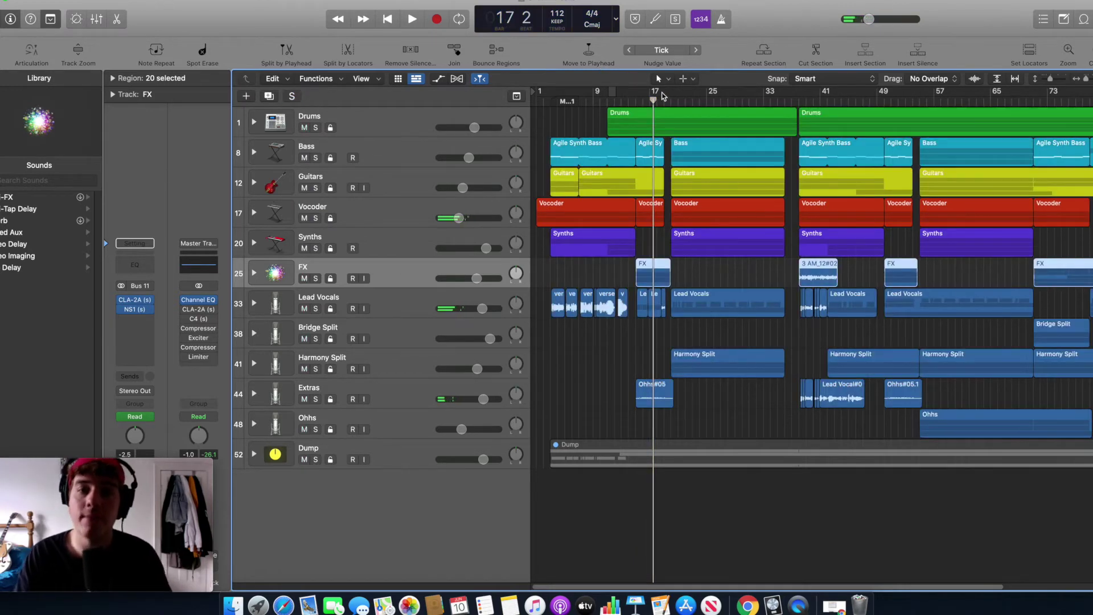
Step: Play the full mix from bar 36, stop, and replay from the same point with the timeline magnified horizontally
left_click_drag(663, 101, 669, 102)
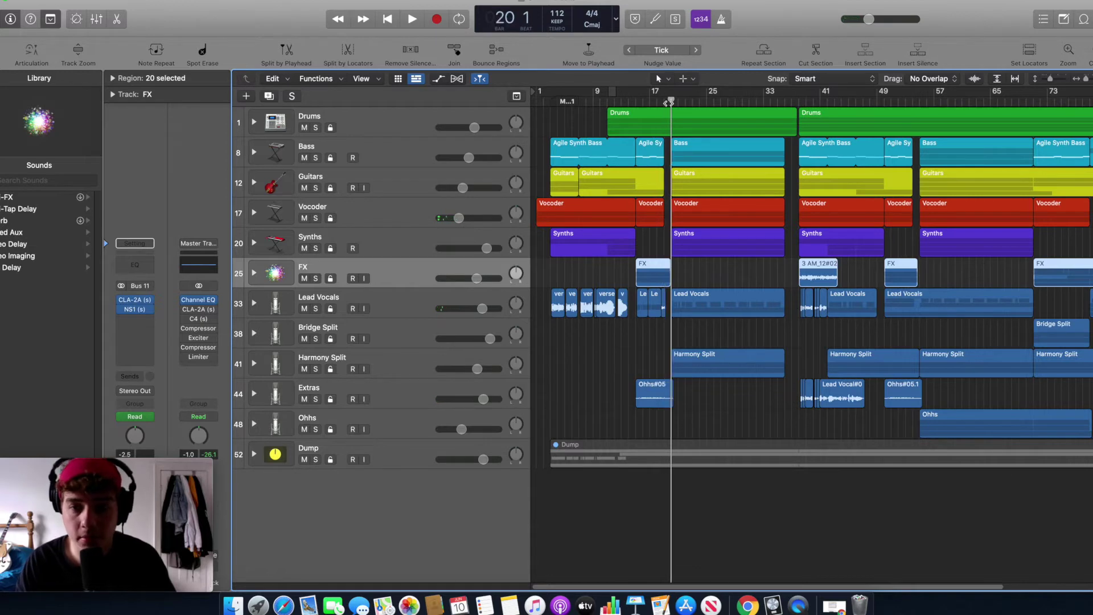
left_click(779, 101)
left_click_drag(780, 102, 784, 101)
key("space")
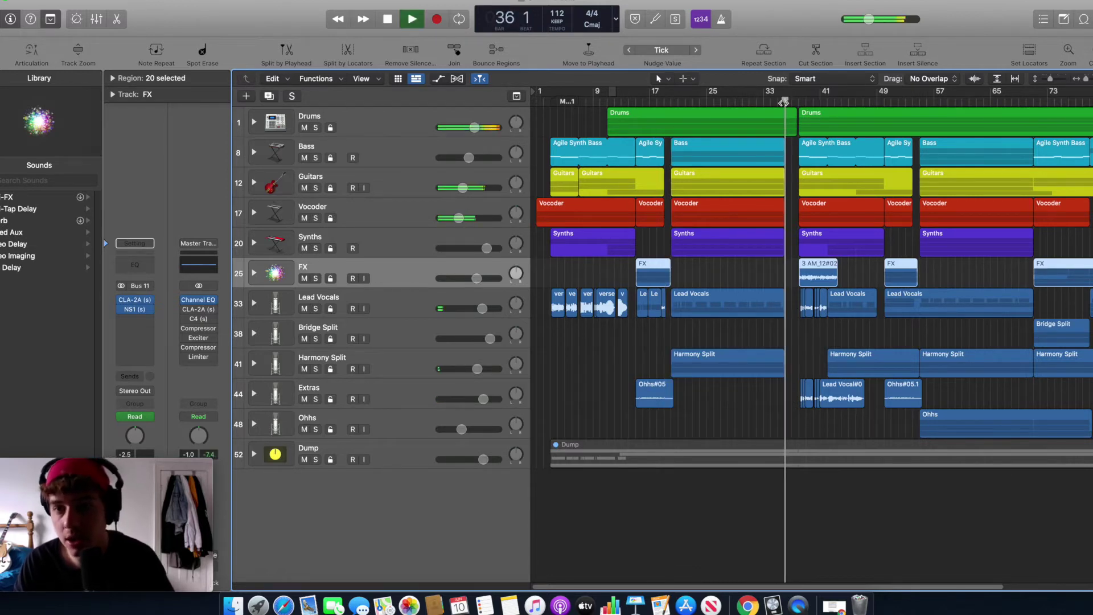
key("space")
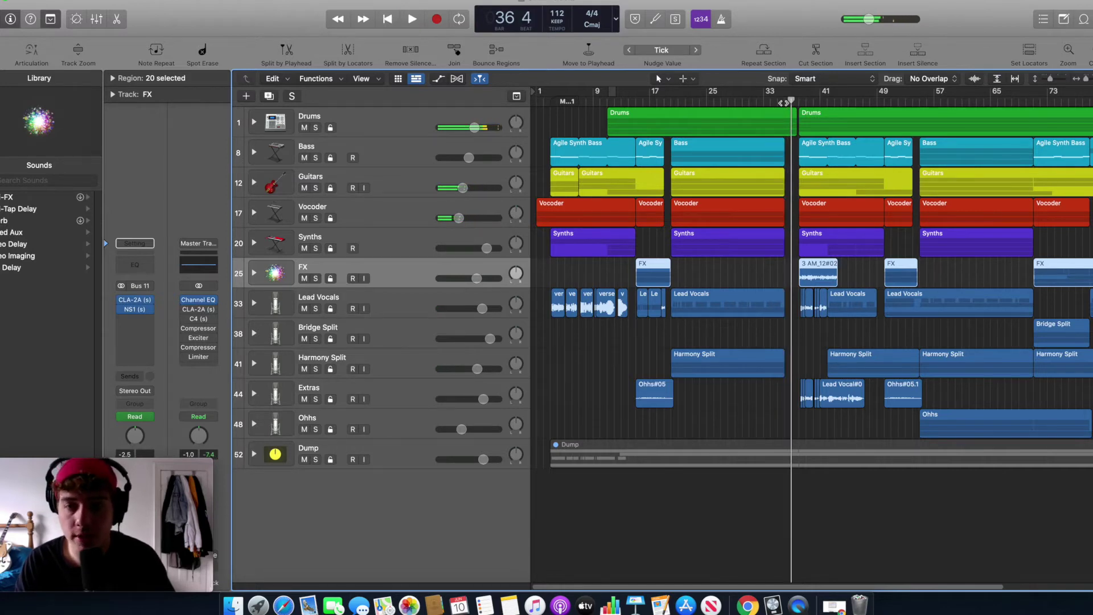
key("space")
left_click(1089, 83)
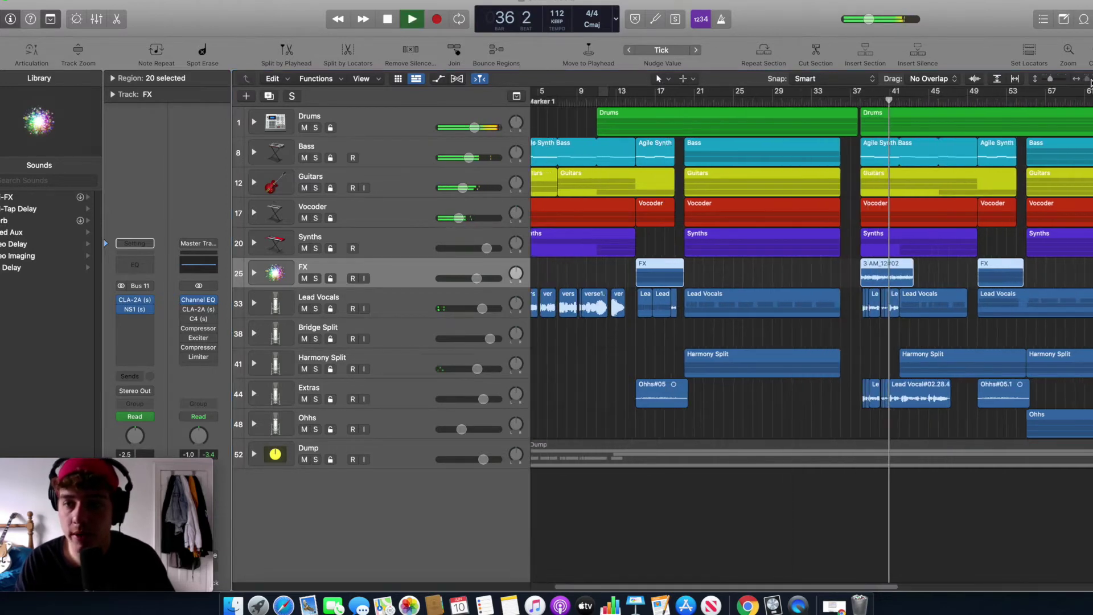
Step: Stop playback, bring the section from bar 37 onward into view, and play the full mix from bar 36 to bar 42
key("space")
left_click_drag(746, 590, 862, 586)
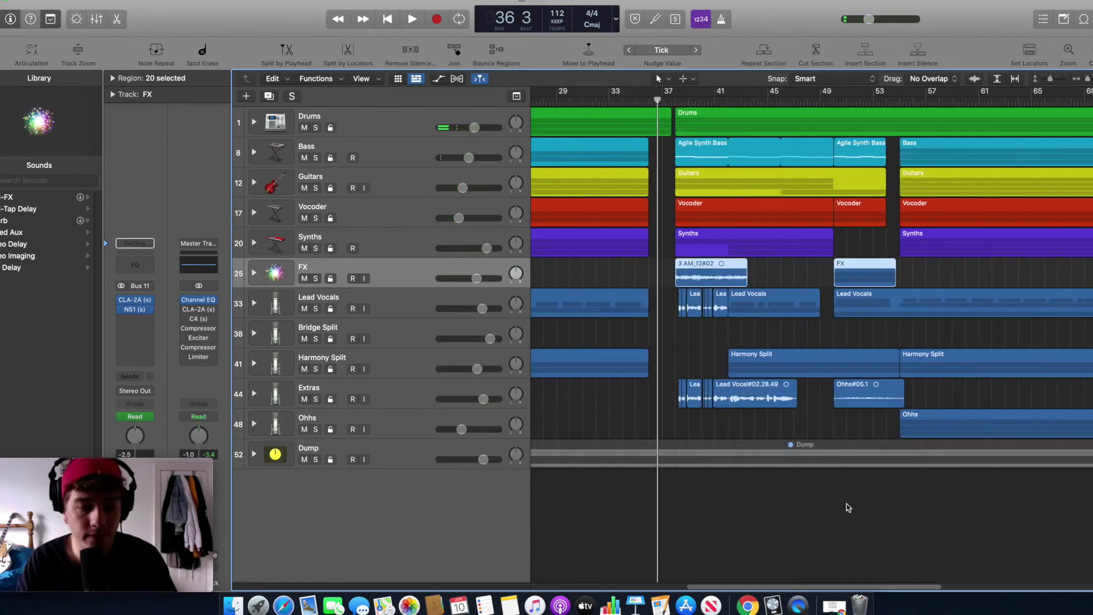
key("space")
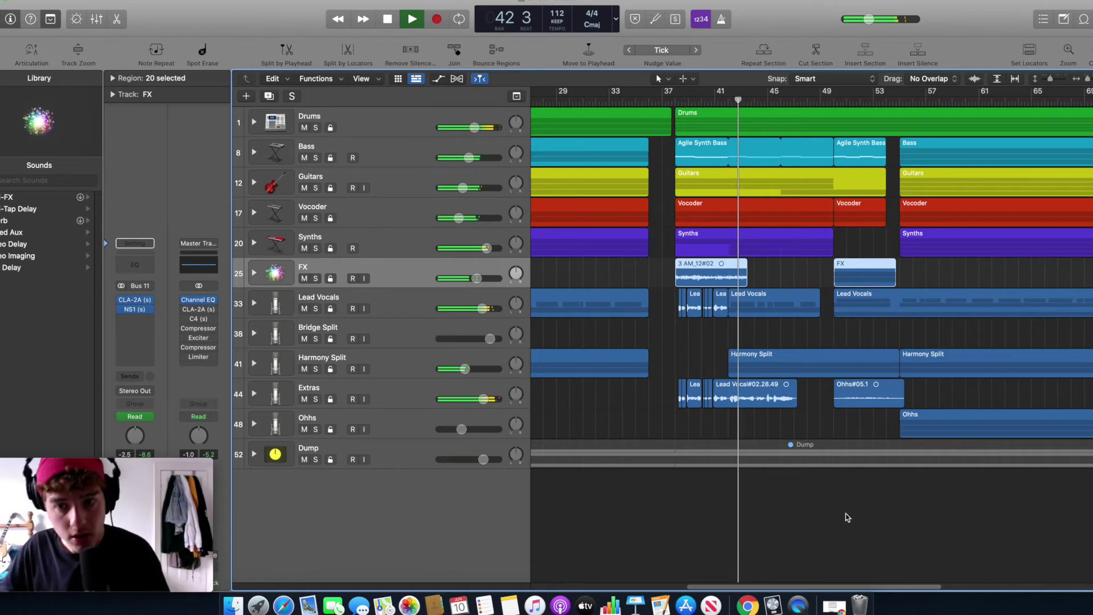
key("space")
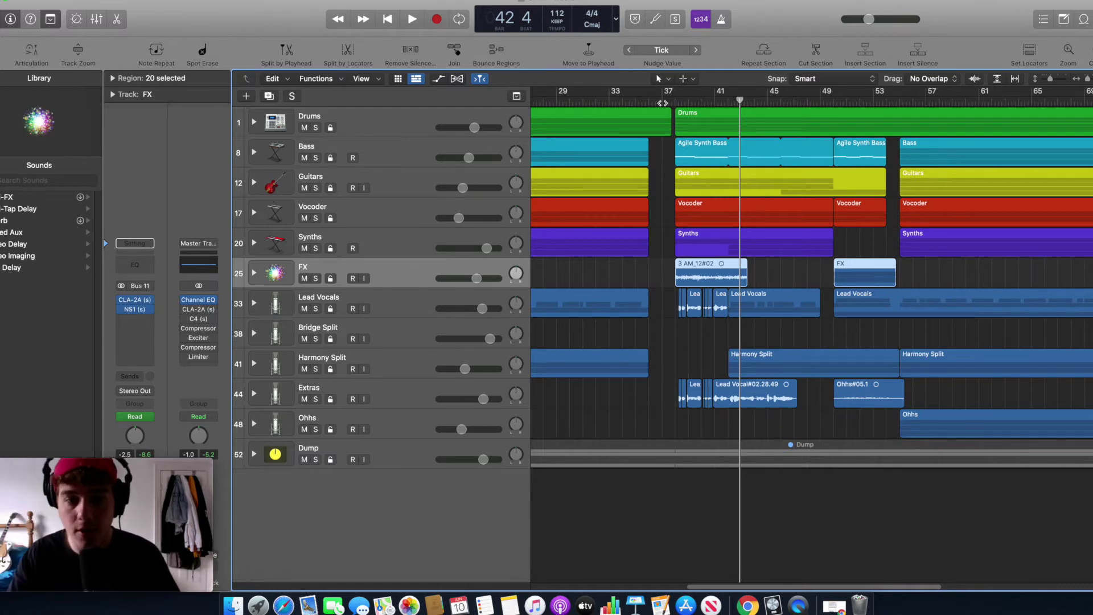
Step: Solo the FX stack and play it from about bar 37
left_click(315, 278)
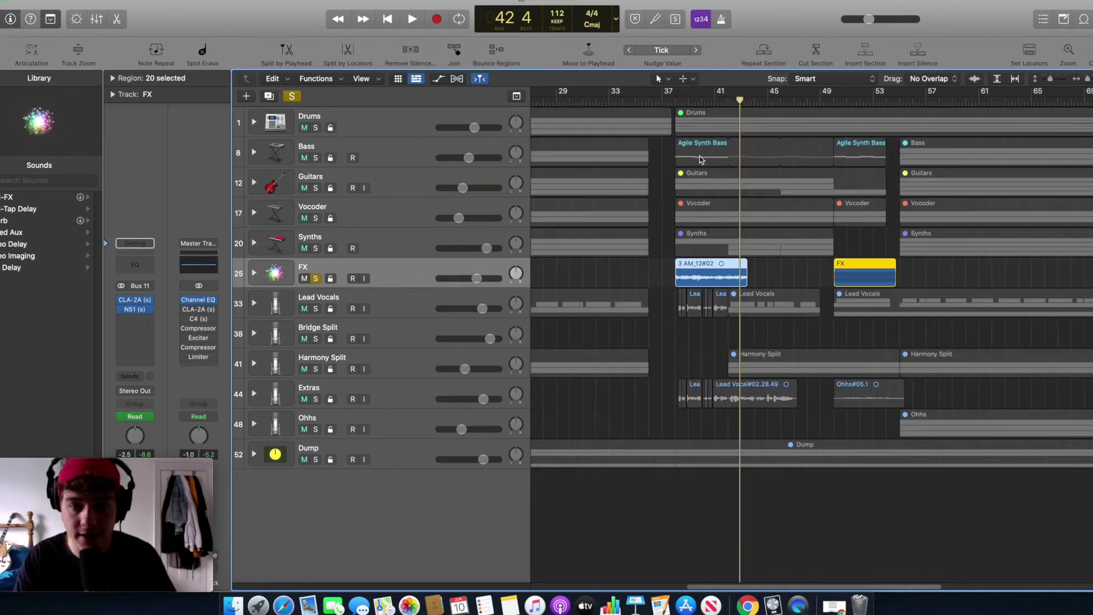
left_click_drag(670, 101, 675, 102)
key("space")
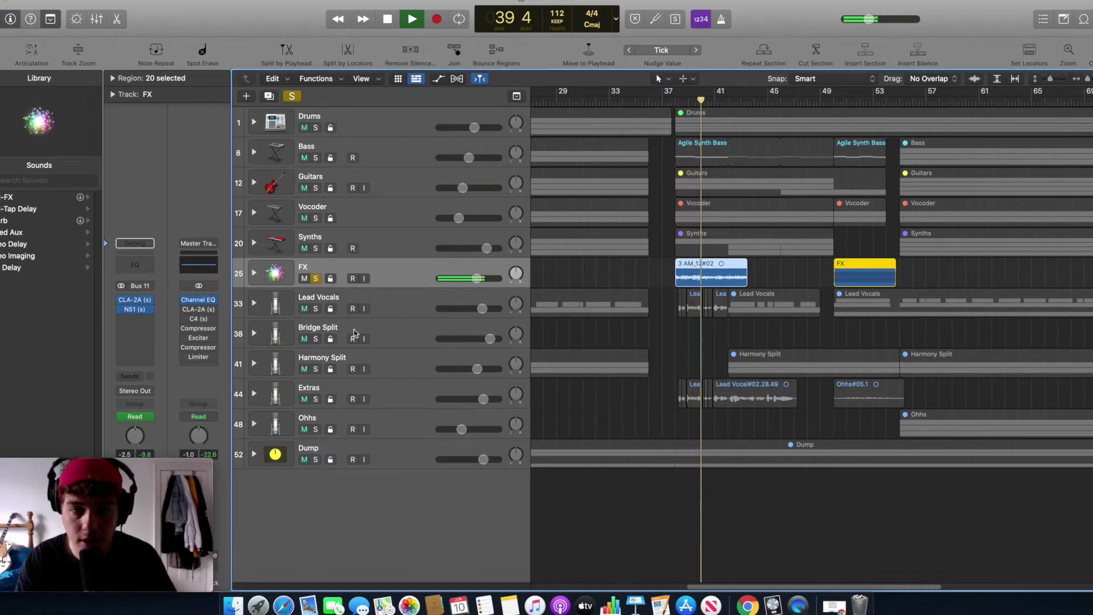
Step: Expand the FX stack to inspect Audio 12 and its effects, and finish by stopping playback, collapsing the stack and clearing the solo
mouse_move(142, 302)
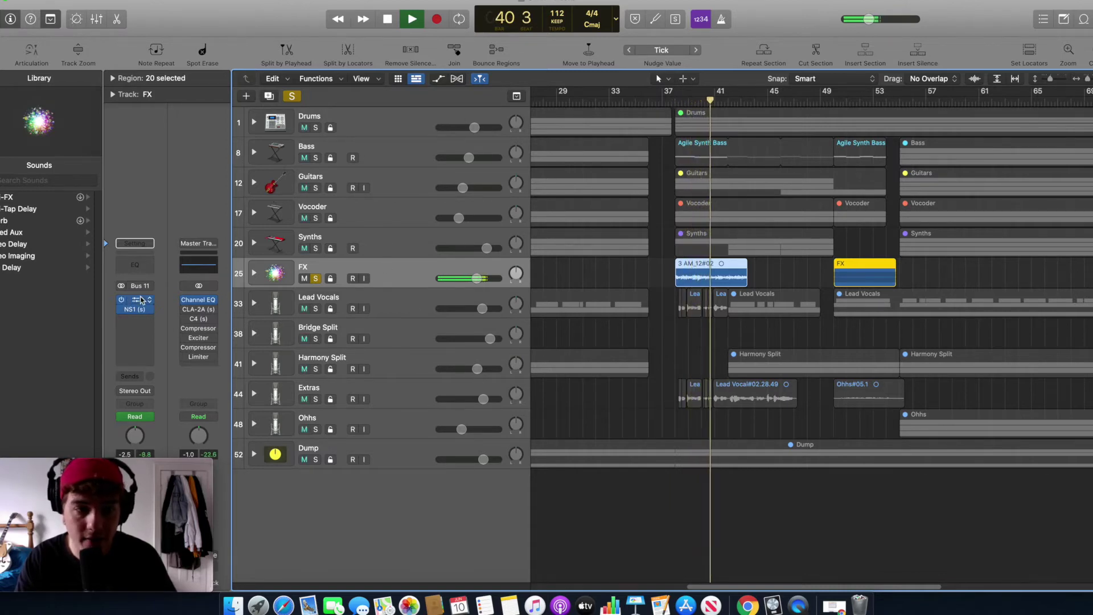
left_click(253, 273)
left_click(384, 303)
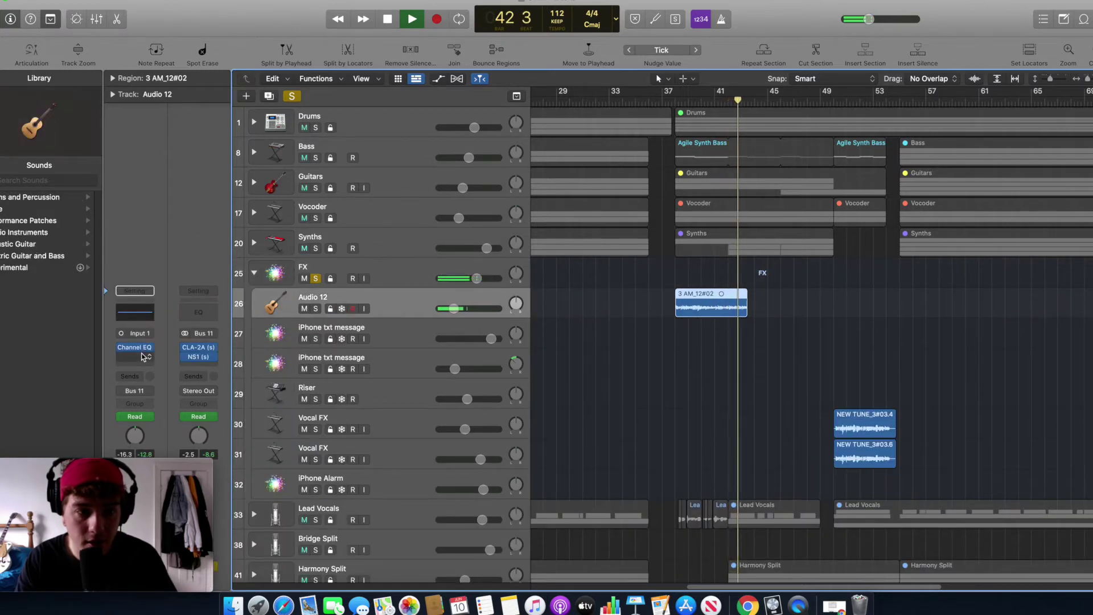
key("space")
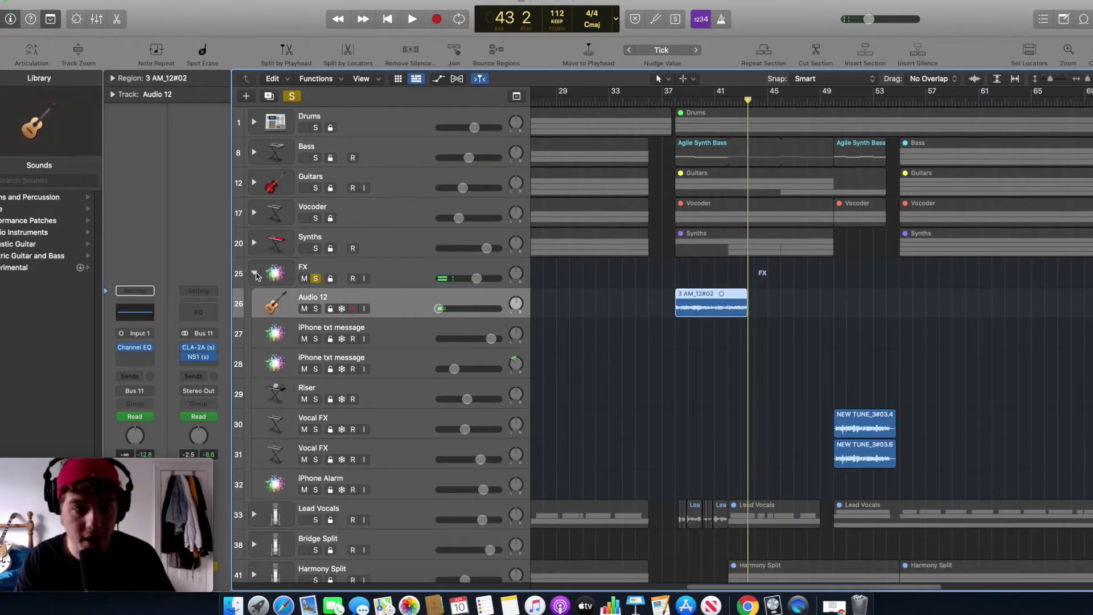
left_click(255, 275)
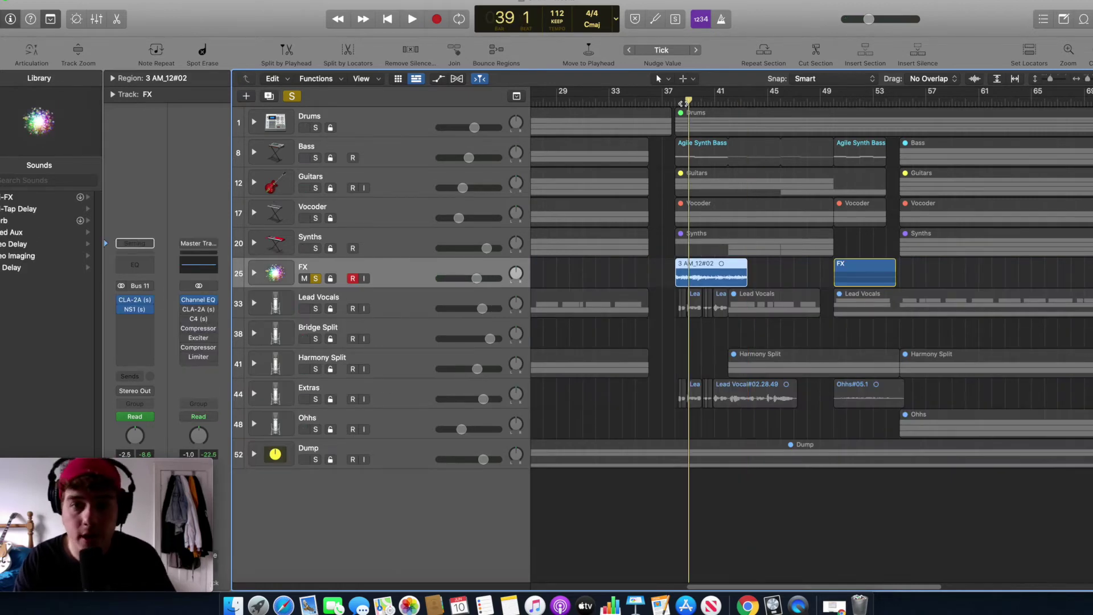
left_click(317, 279)
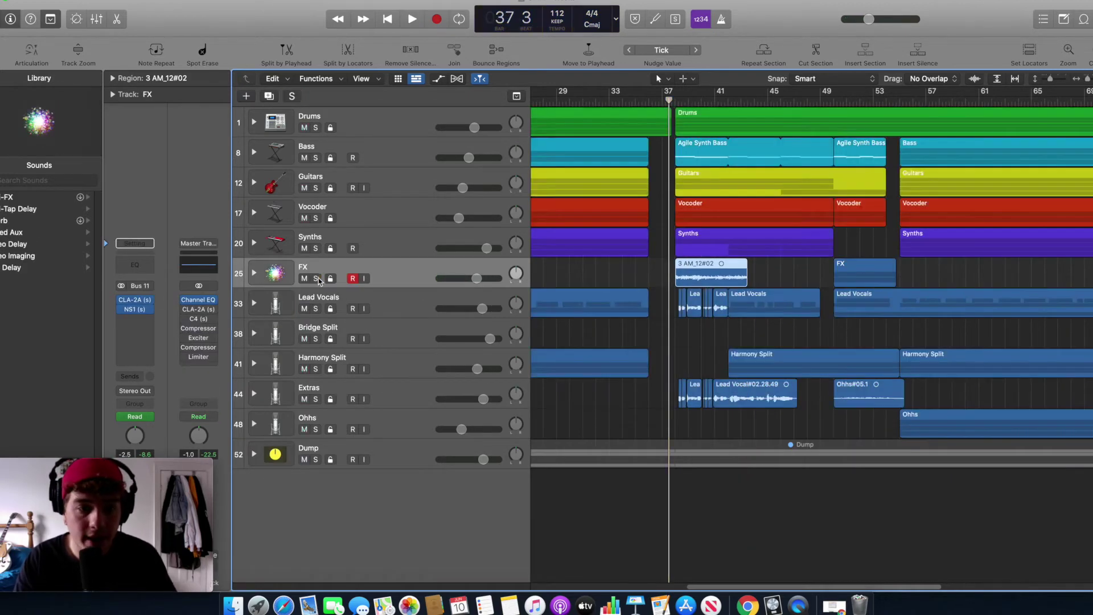
Step: Show the track automation, expand the FX stack to examine Audio 12's volume curve during playback, and hide the automation and stop
key("a")
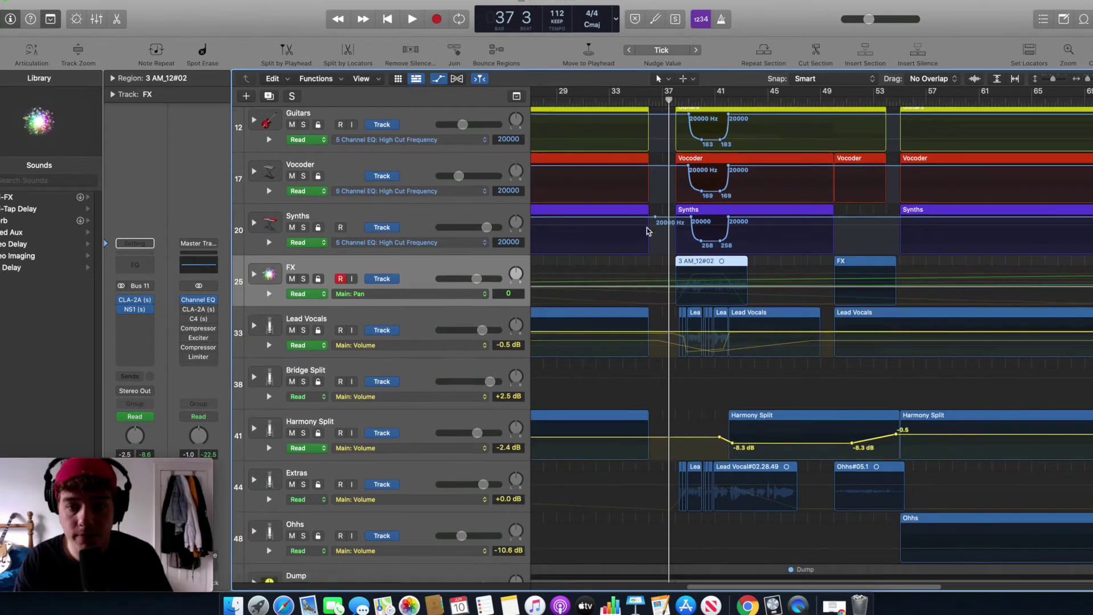
scroll(647, 231, "up", 4)
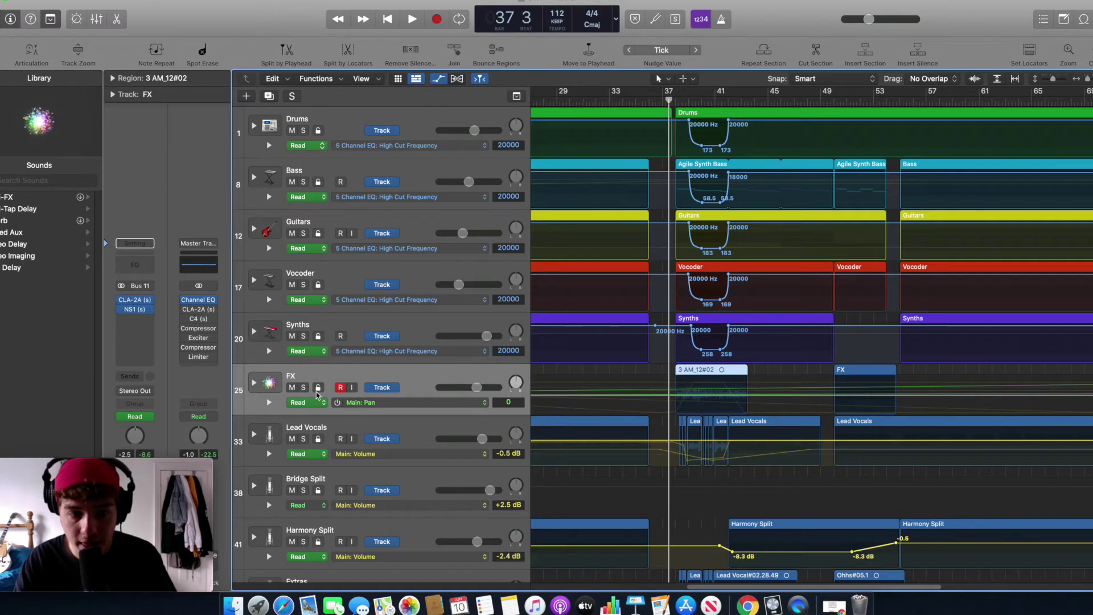
left_click(254, 382)
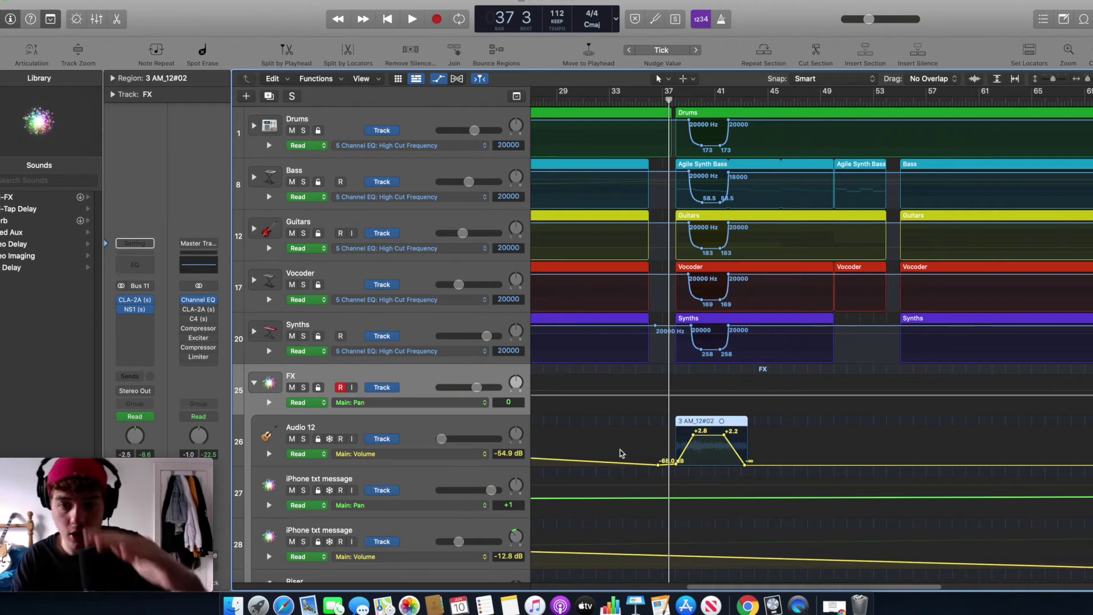
key("space")
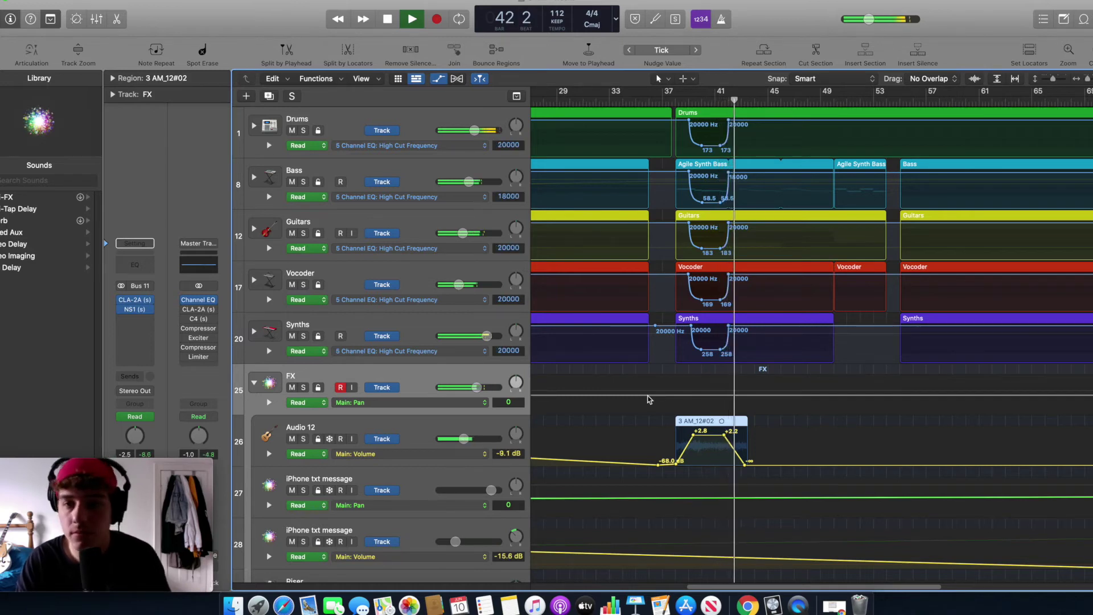
key("a")
key("space")
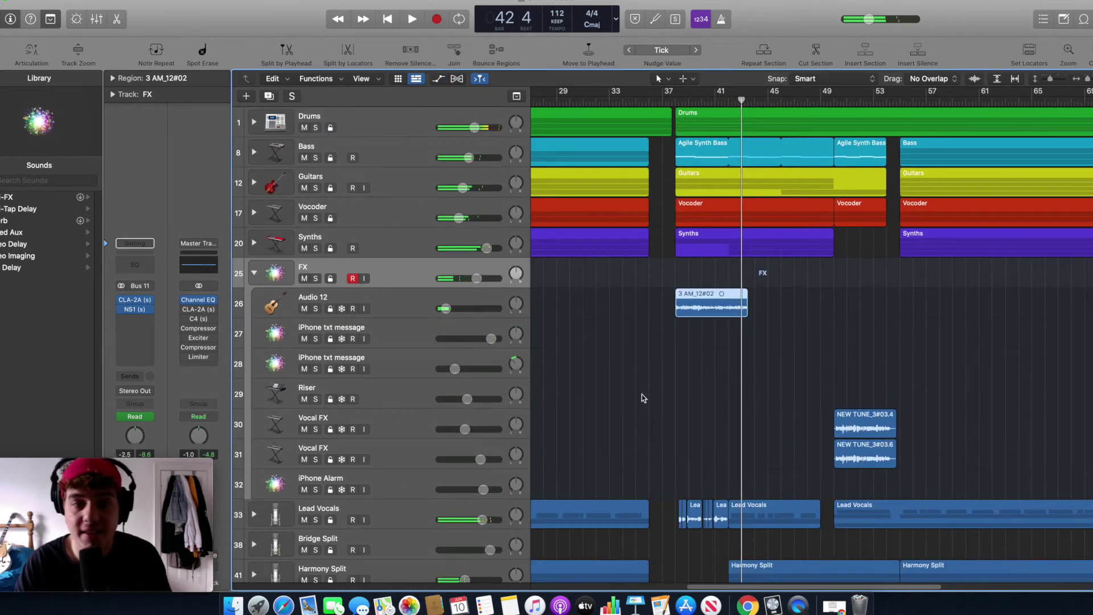
Step: Set the playhead just before bar 38 and expand the Extras stack to examine its tracks alongside the FX tracks
scroll(649, 372, "down", 2)
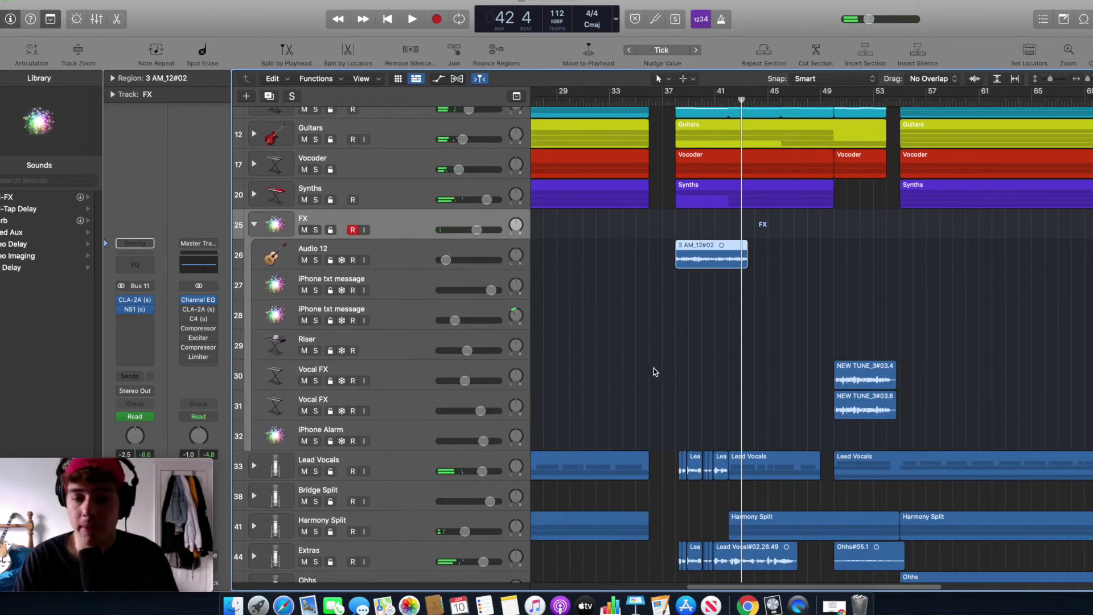
scroll(653, 369, "down", 4)
left_click(672, 100)
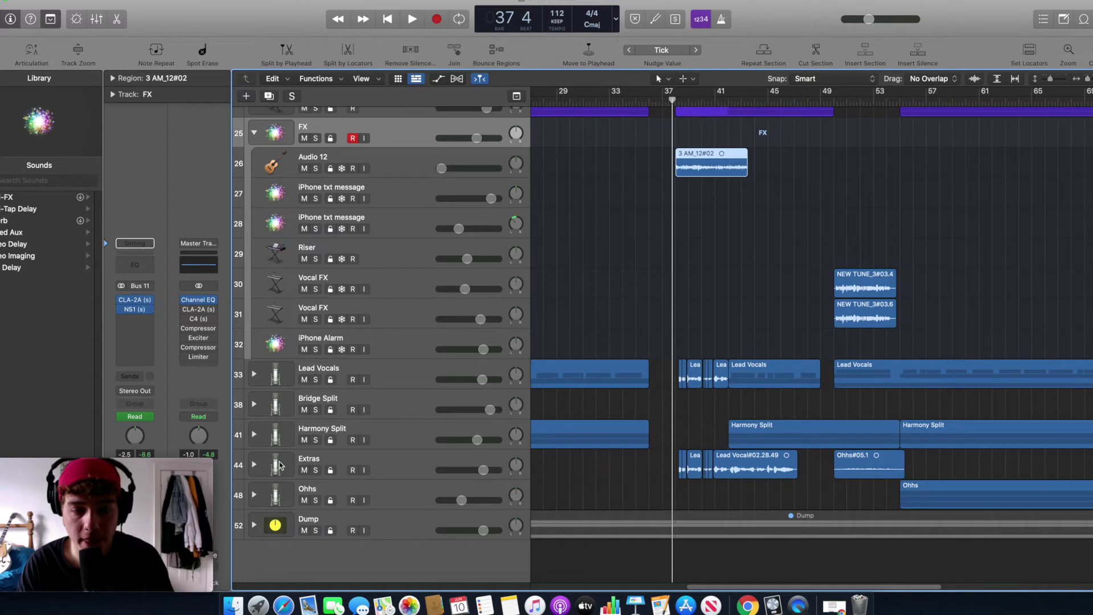
left_click(254, 467)
scroll(610, 394, "down", 3)
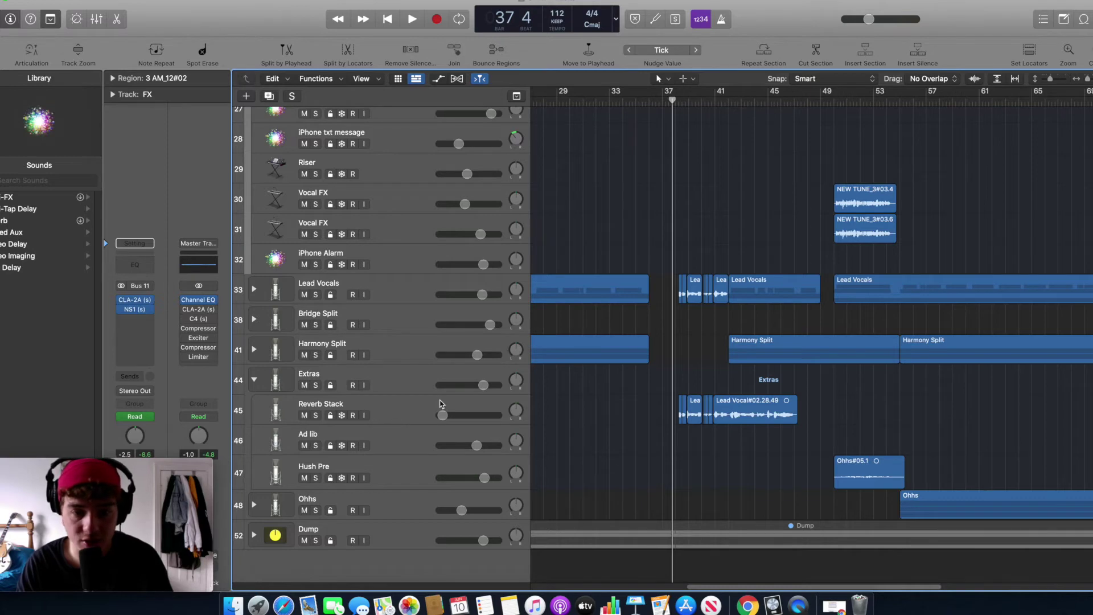
scroll(569, 427, "up", 6)
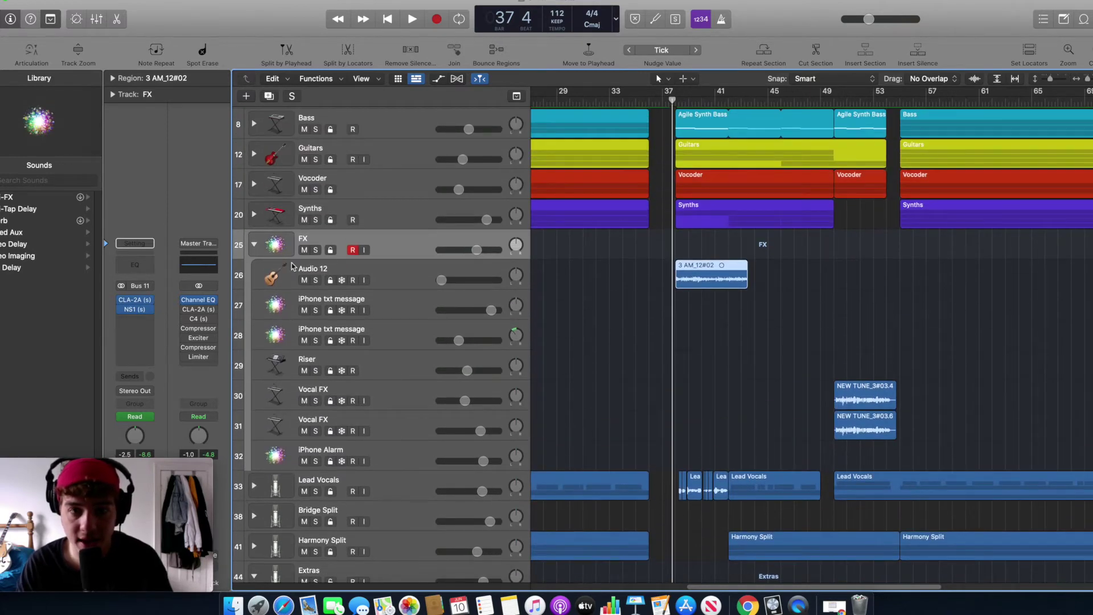
scroll(366, 407, "down", 2)
scroll(661, 460, "down", 5)
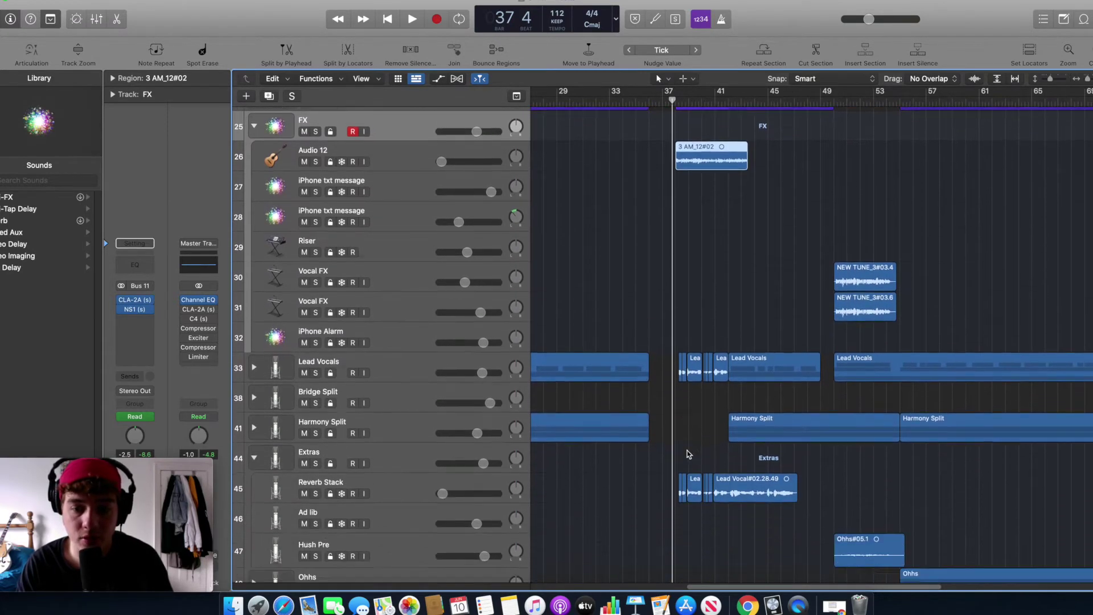
Step: Play from bar 37, briefly toggle solo, and examine the Reverb Stack's volume automation before hiding the automation again
key("space")
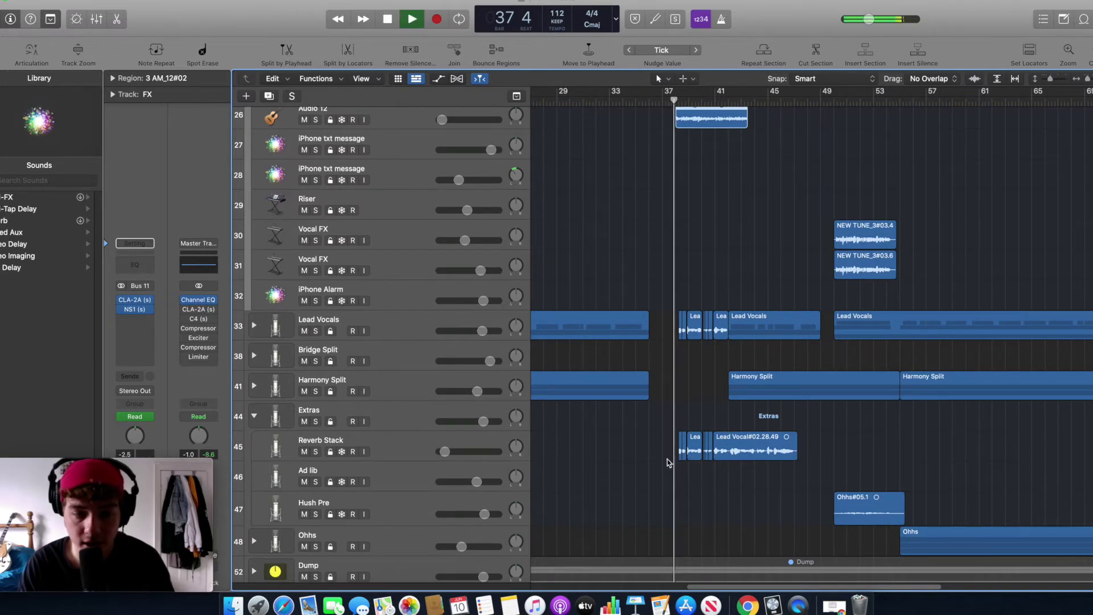
key("ctrl+s")
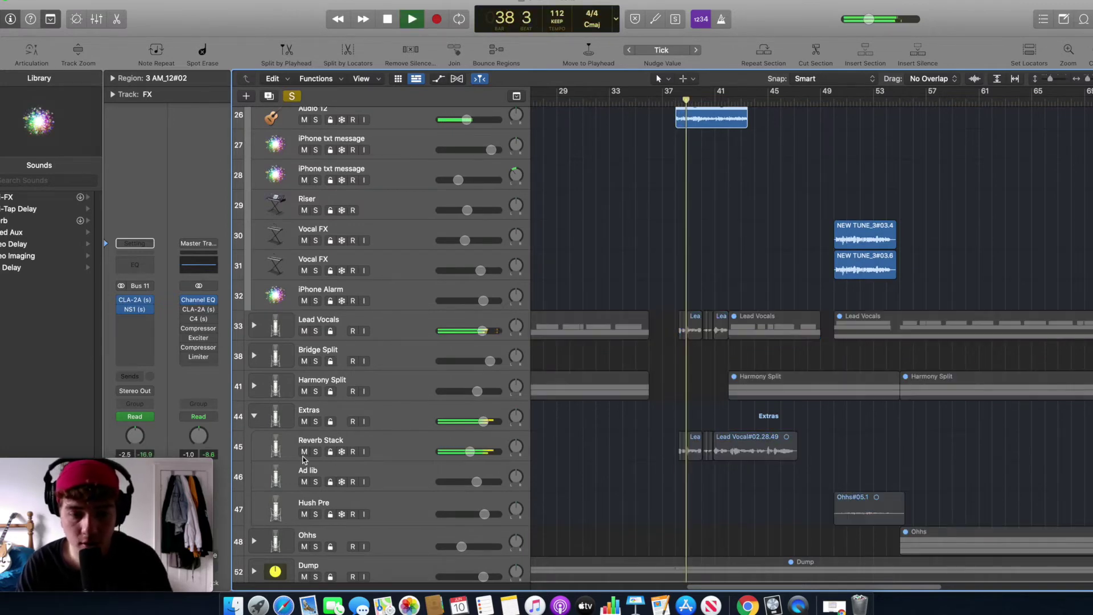
key("ctrl+s")
key("a")
scroll(580, 527, "down", 1)
scroll(581, 528, "down", 4)
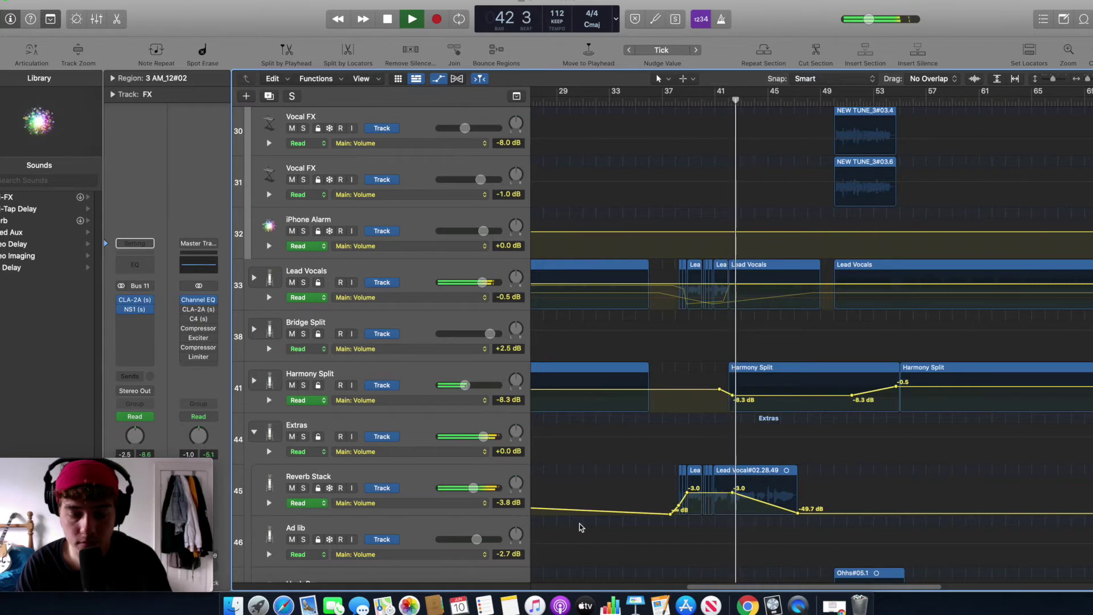
key("a")
scroll(603, 433, "up", 6)
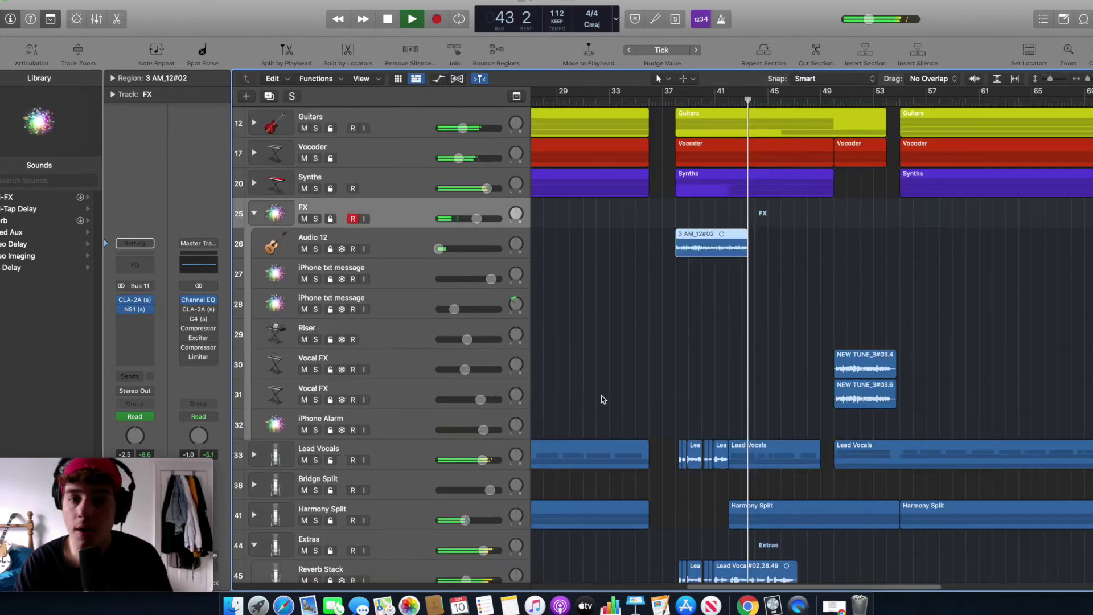
Step: Replay from about bar 41 with the Vocoder stack briefly soloed, and collapse the FX and Extras stacks
left_click(715, 103)
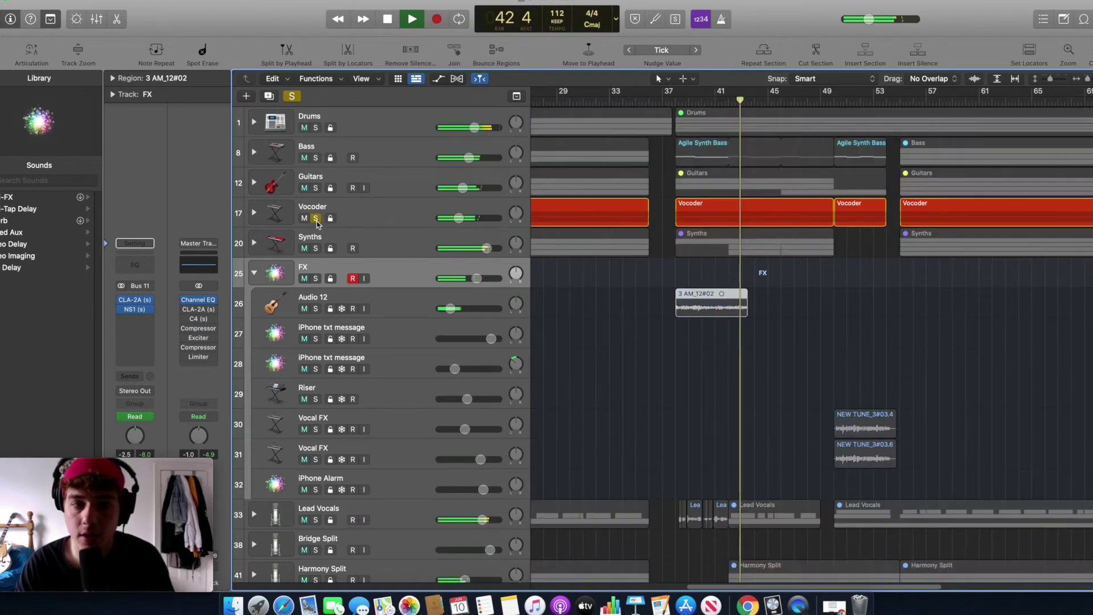
left_click(254, 274)
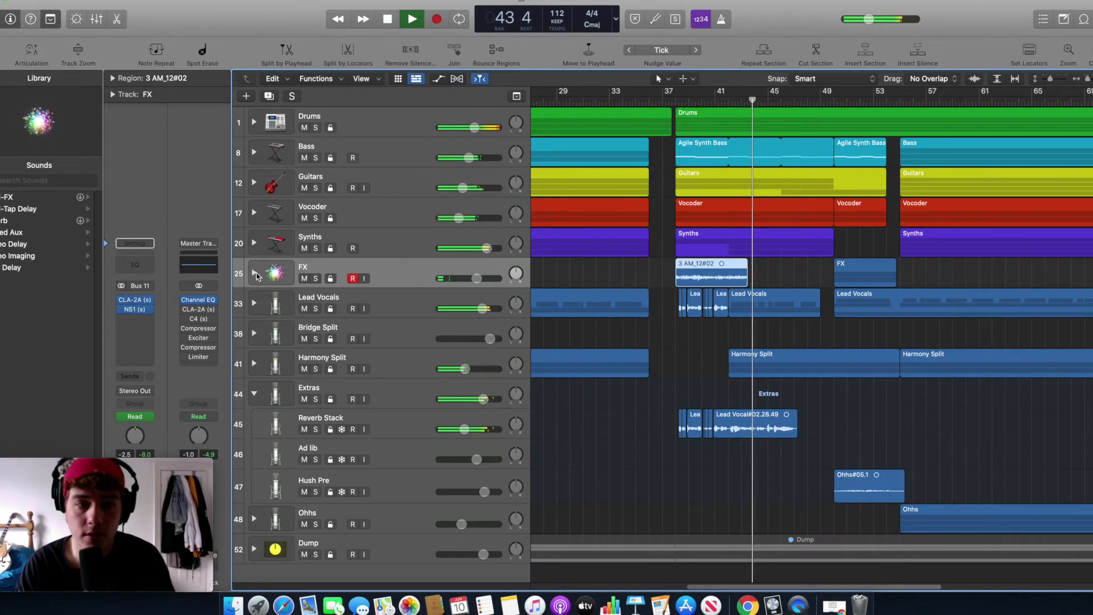
left_click(252, 391)
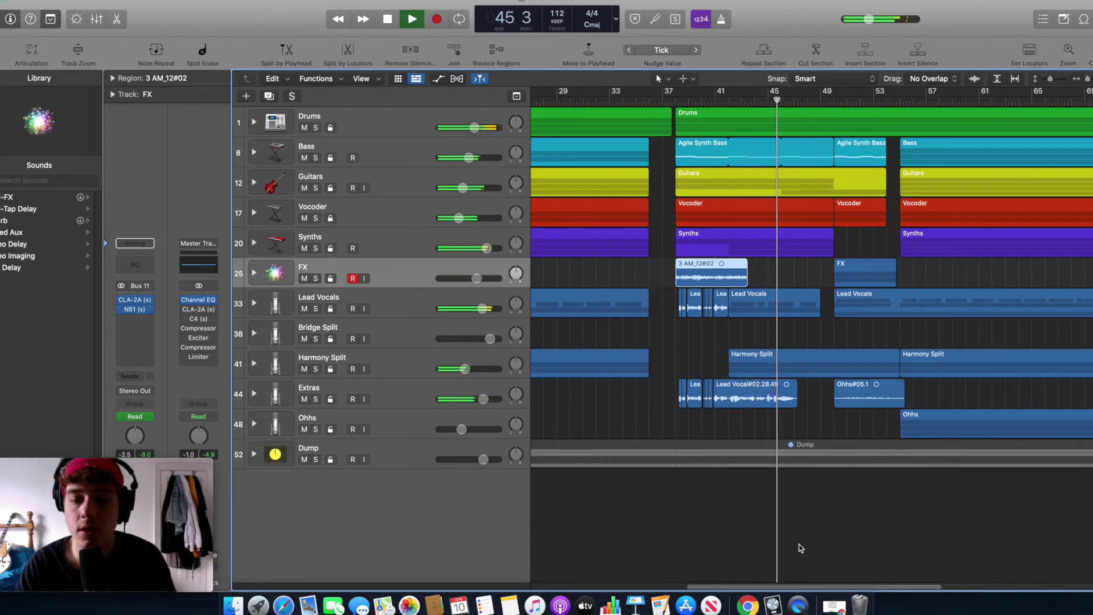
Step: Play the full mix on to bar 54, pausing around bar 49, and bring the following section into view
scroll(797, 563, "right", 1)
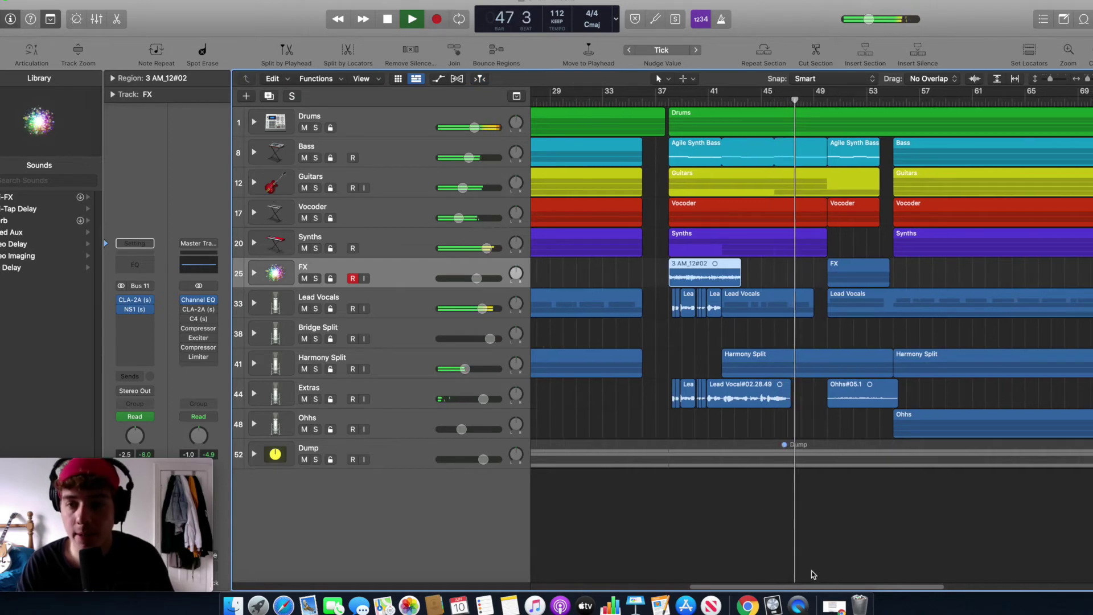
left_click_drag(814, 583, 853, 584)
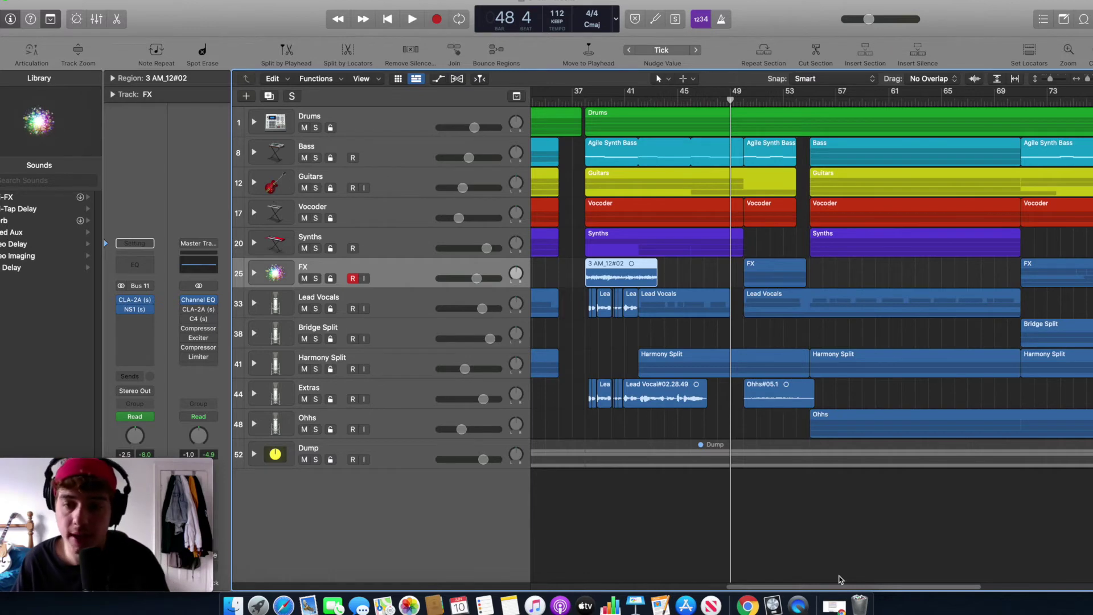
key("space")
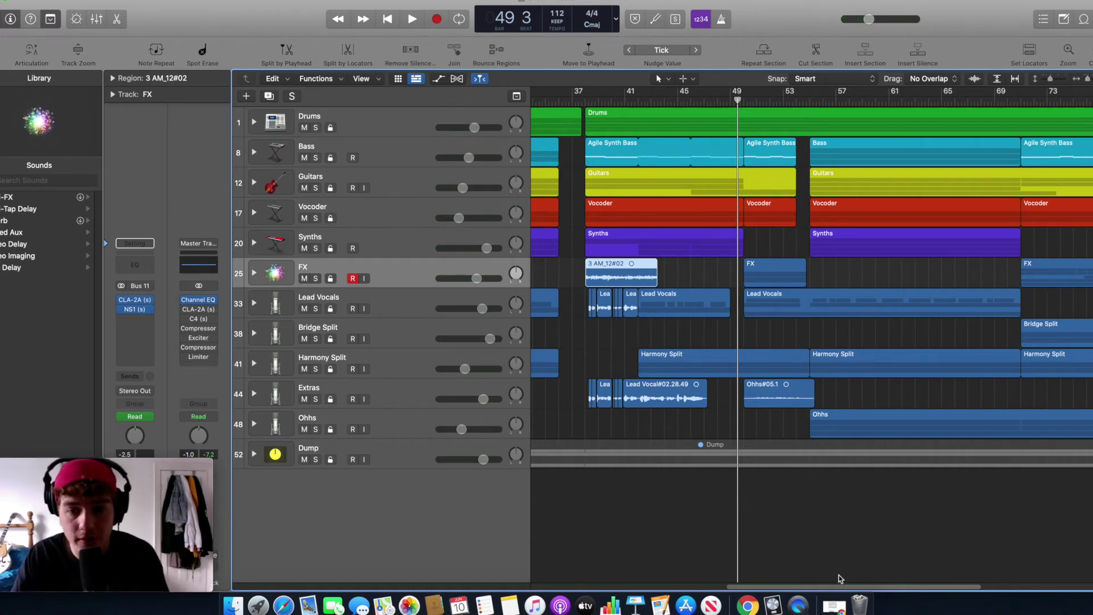
key("space")
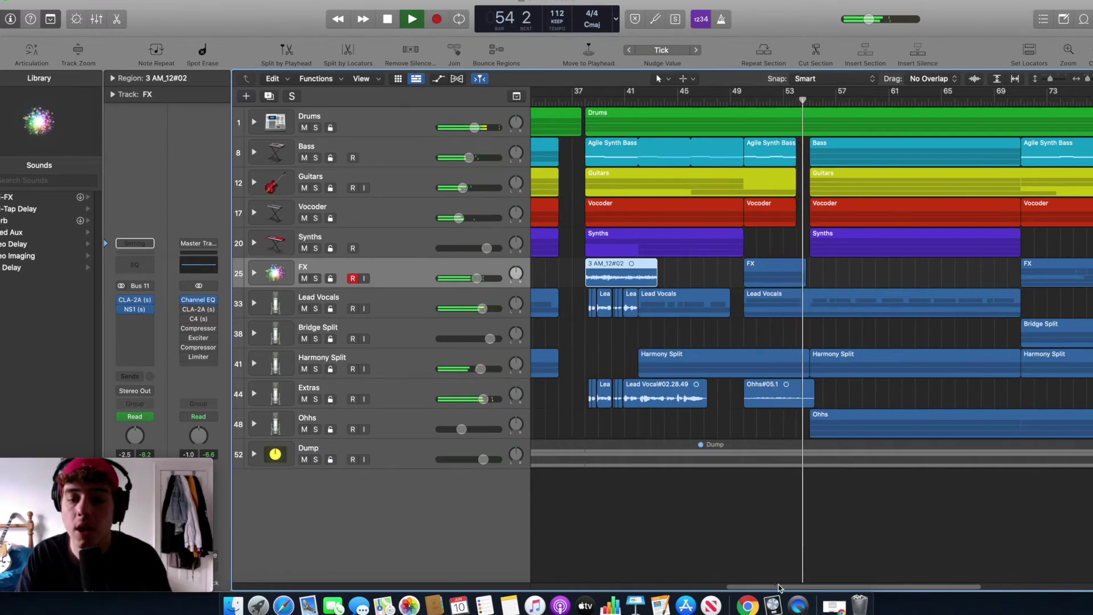
scroll(792, 589, "right", 2)
left_click_drag(792, 589, 818, 587)
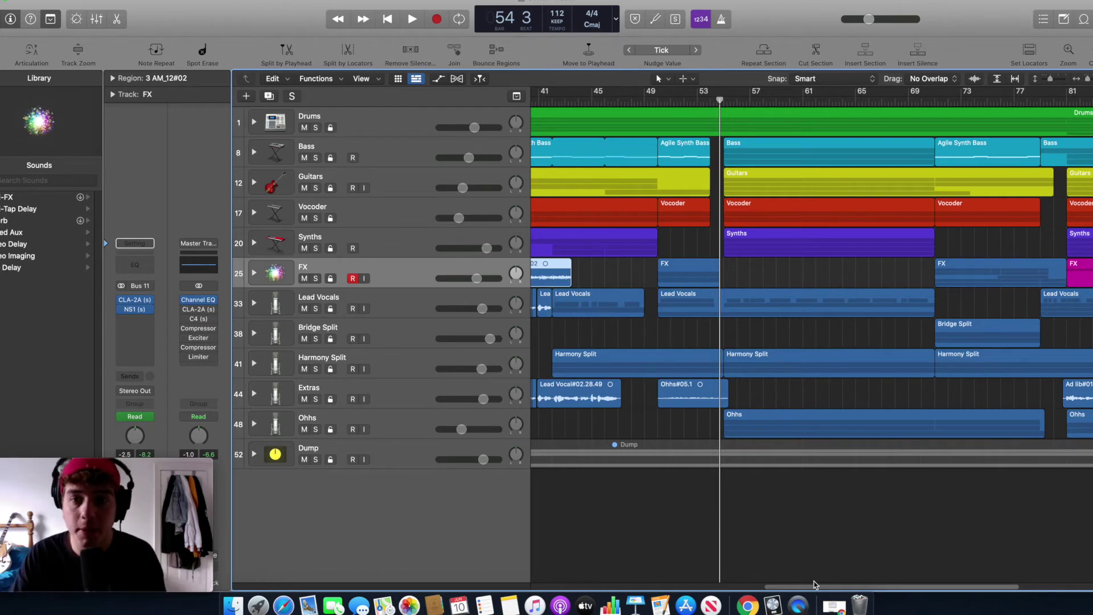
Step: Play into bar 55, replay from bar 54, and expand the Drums stack during playback
key("space")
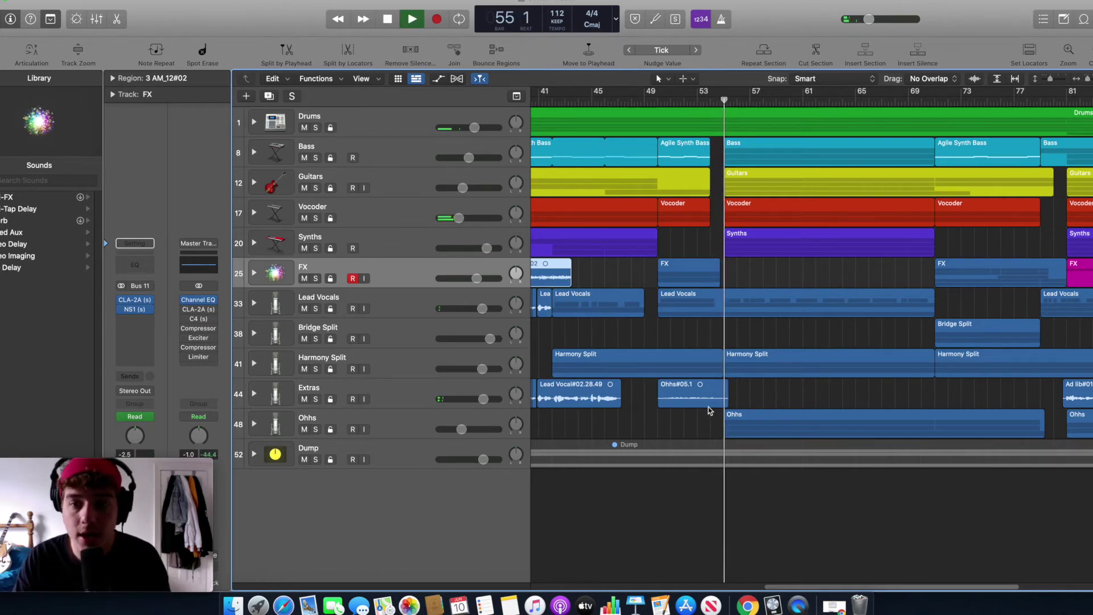
left_click(721, 102)
left_click_drag(718, 103, 715, 104)
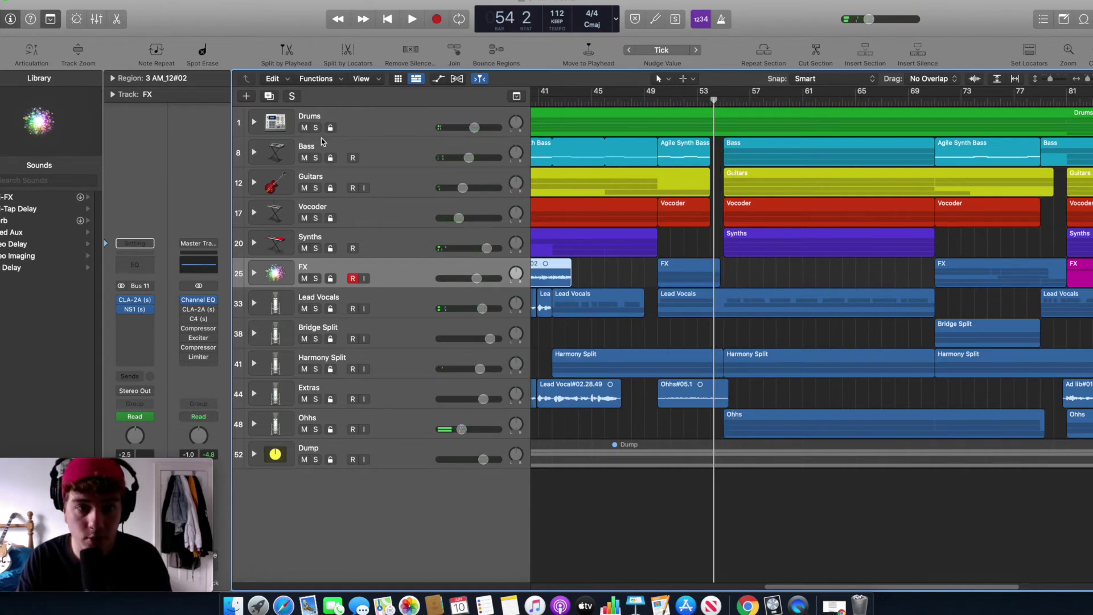
key("space")
left_click(255, 122)
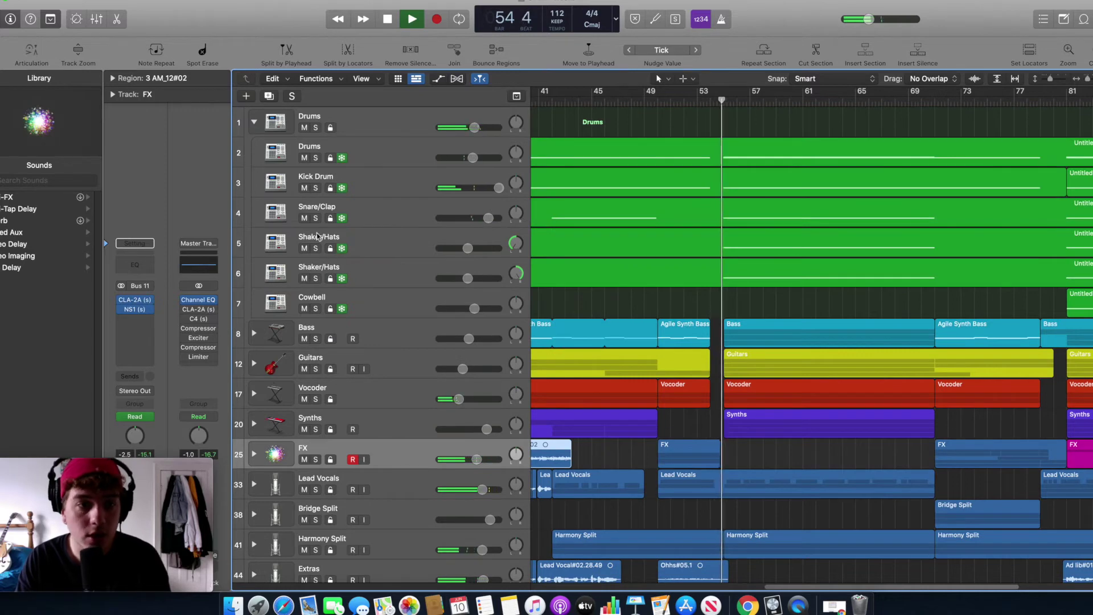
Step: Audition the two Shaker/Hats tracks soloed together during playback, restore the full mix and collapse the Drums stack
left_click(315, 249)
left_click(316, 279)
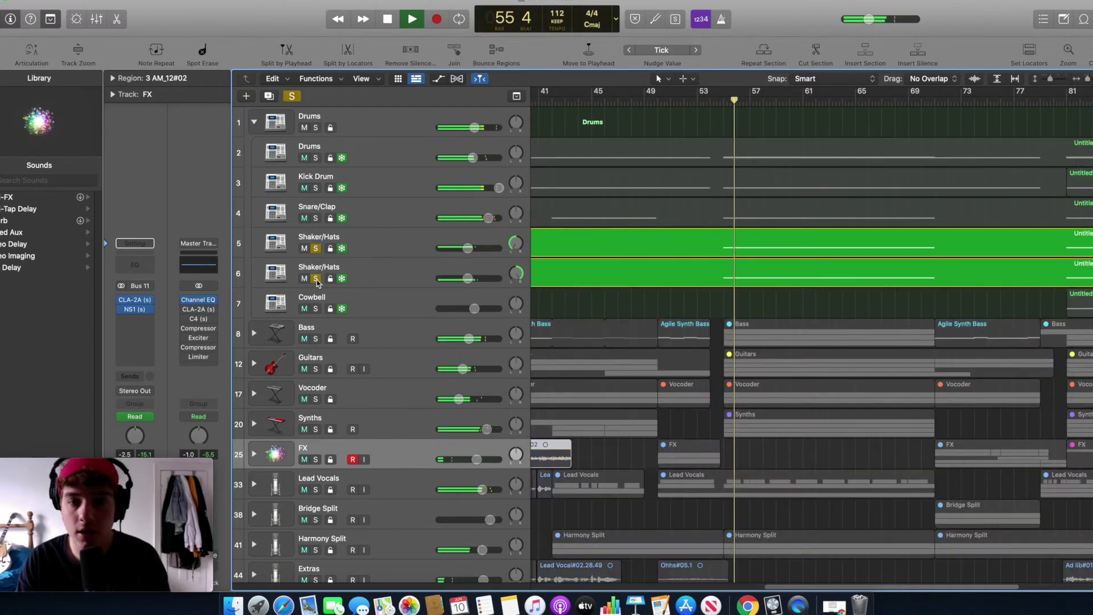
left_click(315, 249)
left_click(316, 279)
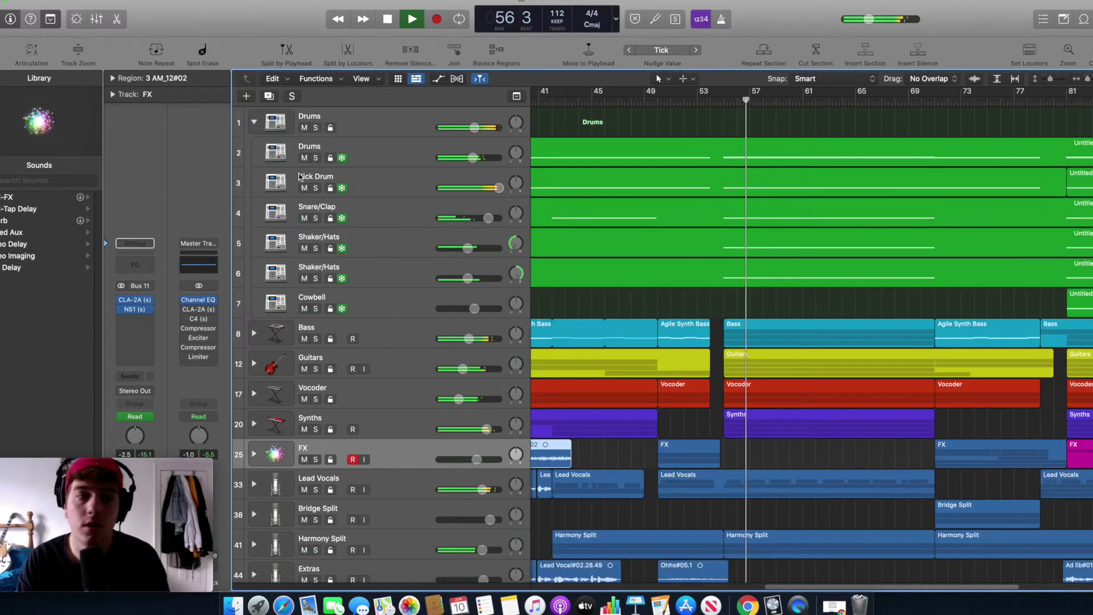
left_click(255, 123)
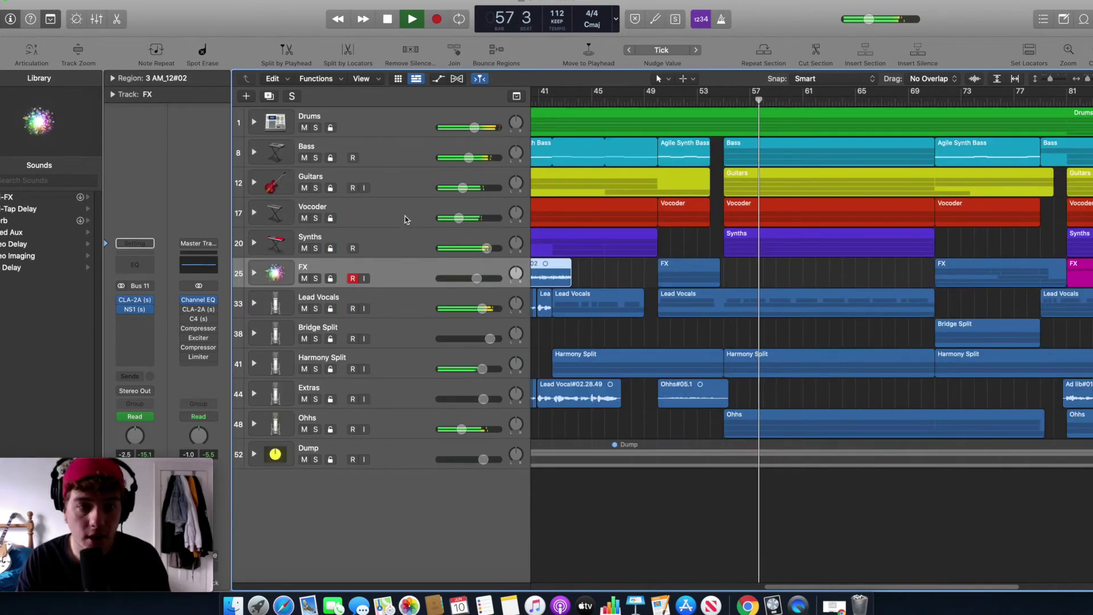
Step: Replay from bar 55 and audition the Bass stack's Deep Sub Bass soloed, adding Nouveaux 80s Bass, before clearing the solos and collapsing the stack
key("space")
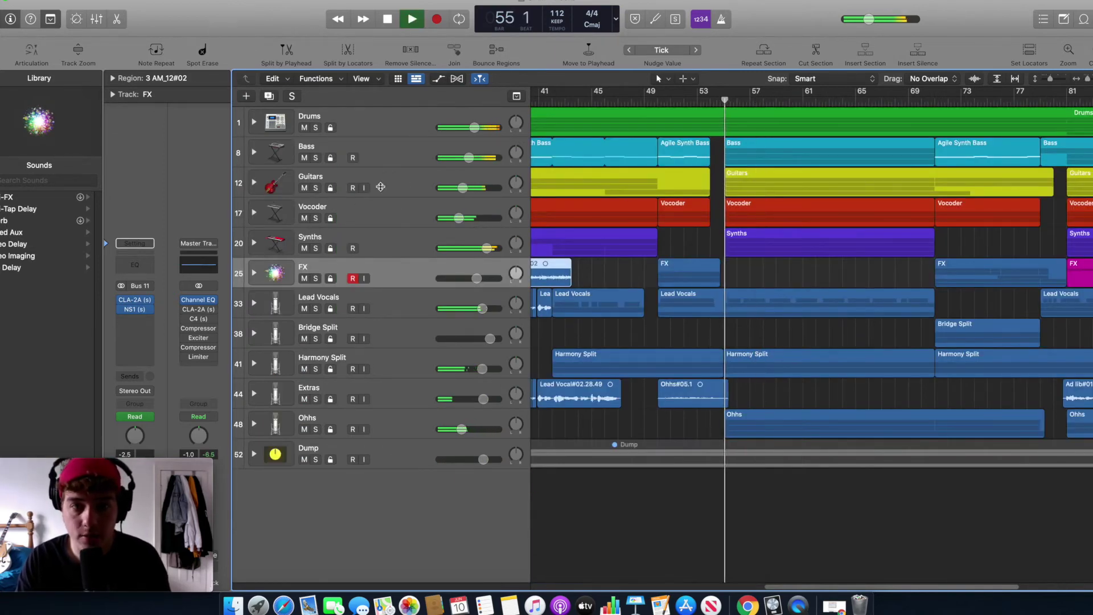
left_click(253, 154)
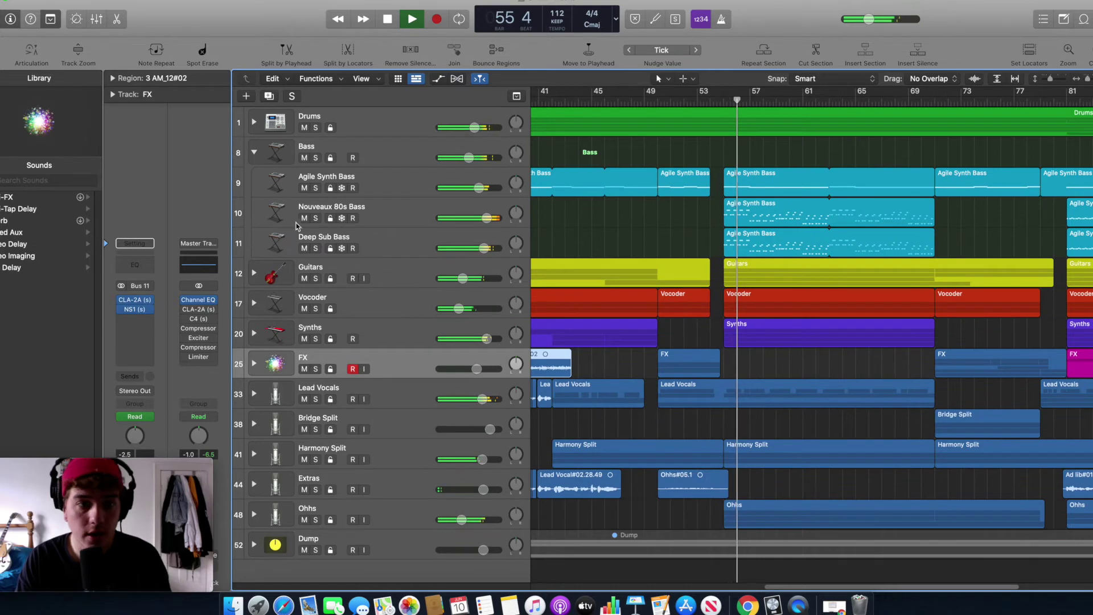
left_click(317, 250)
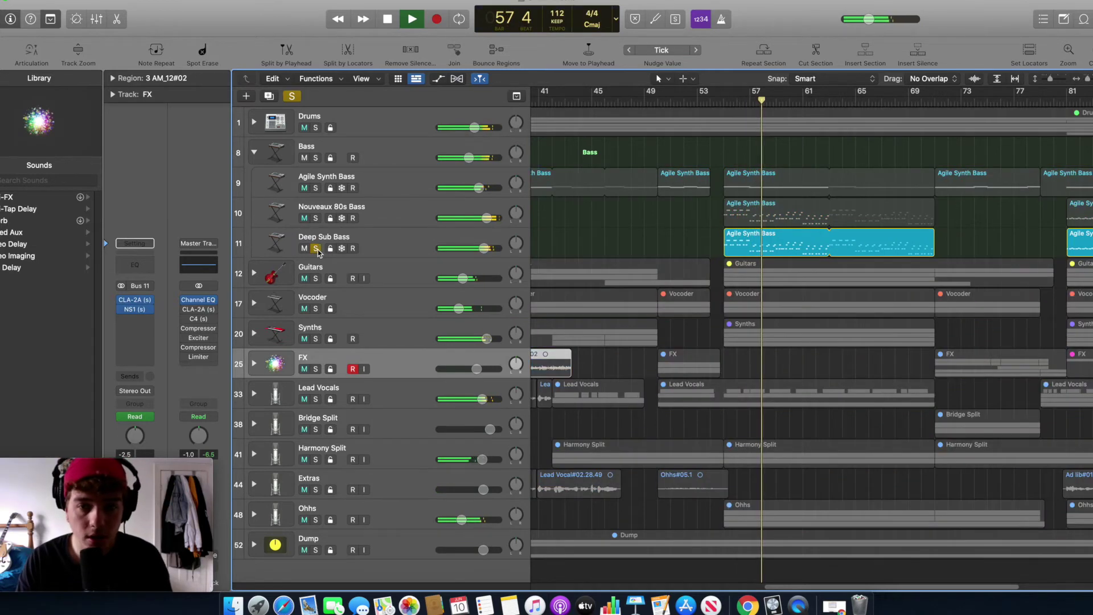
left_click(316, 219)
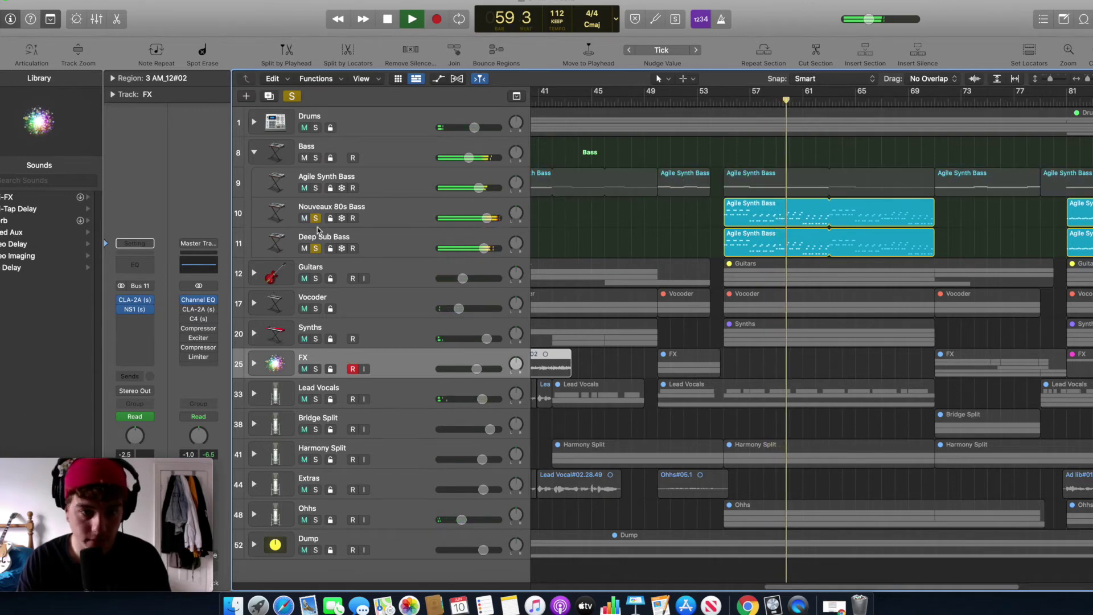
left_click(292, 96)
left_click(254, 152)
Step: Replay from about bar 55 and audition the High Inversion track soloed within the Guitars stack, restoring the full mix and collapsing the stack
left_click(720, 102)
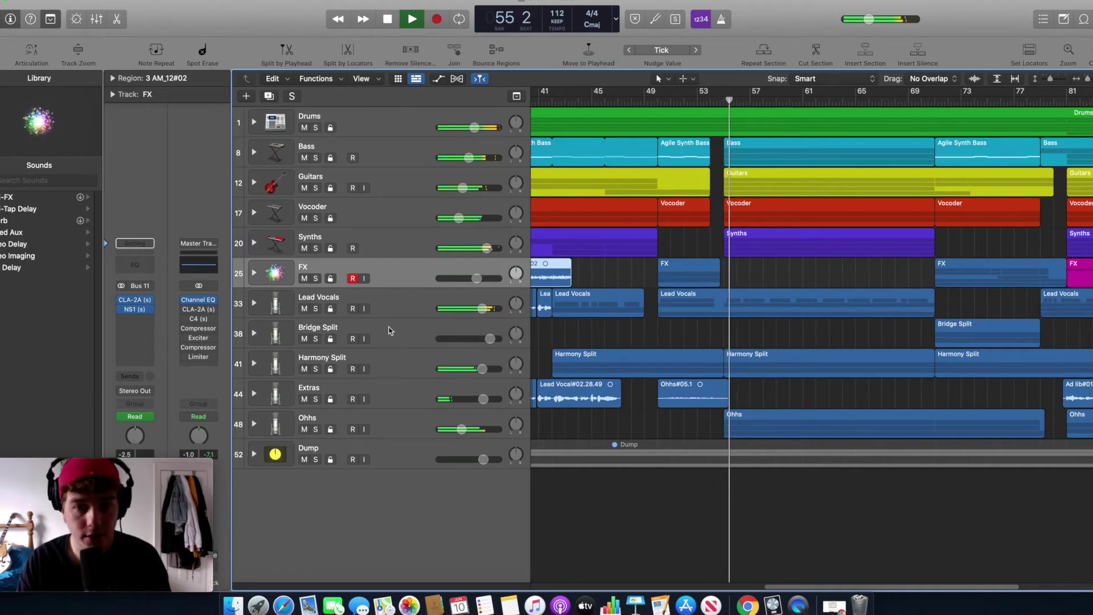
left_click(254, 183)
left_click(316, 309)
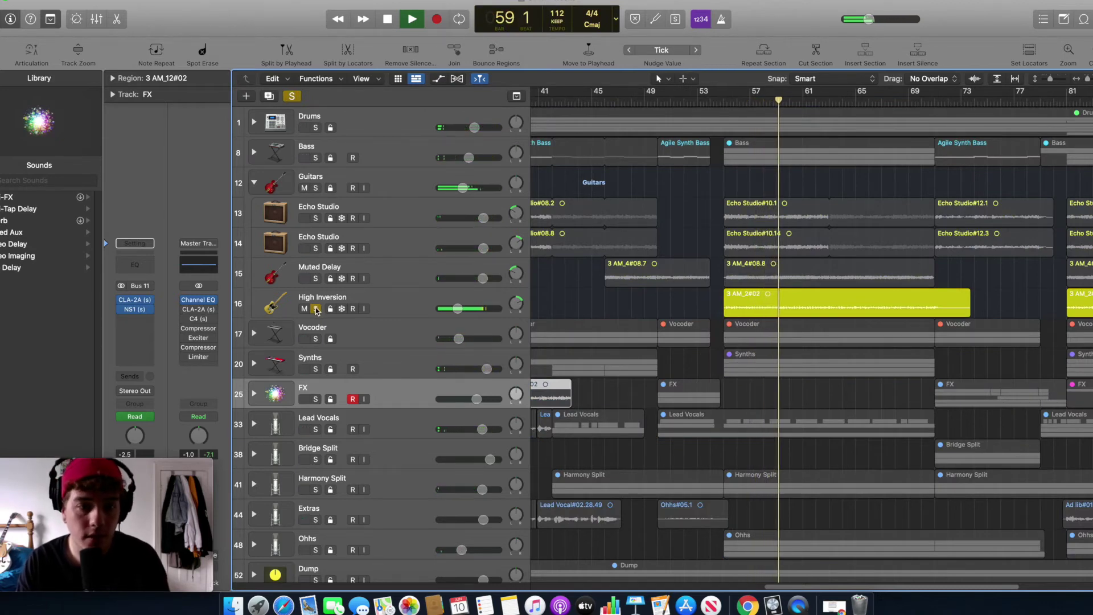
left_click(316, 308)
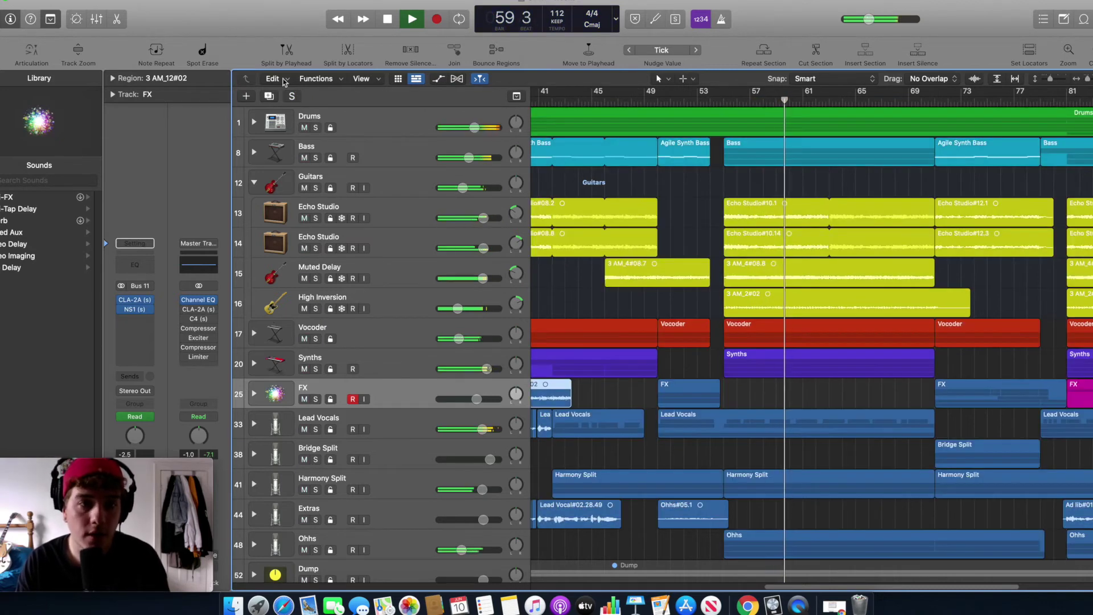
left_click(254, 181)
Step: Replay from about bar 54, expand the Synths stack and solo its Erratic Motion track
left_click(713, 103)
left_click(254, 243)
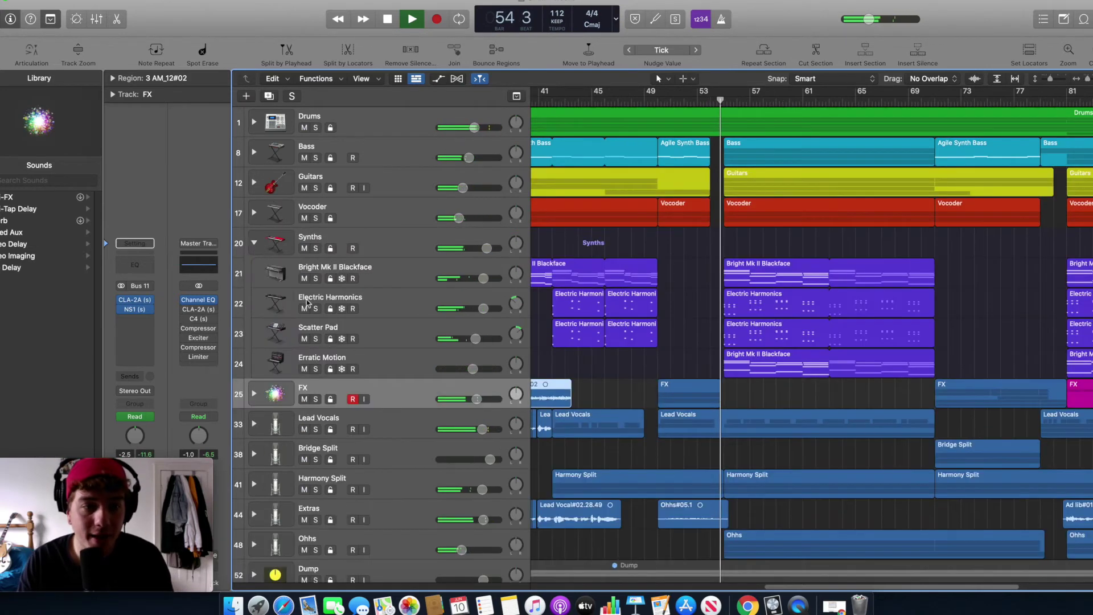
left_click(316, 369)
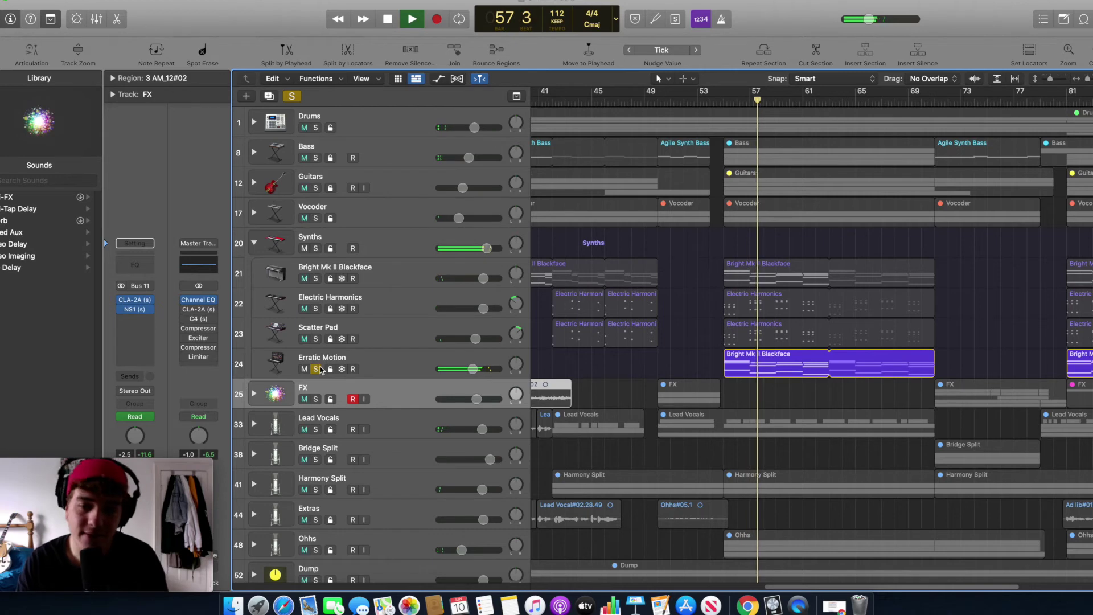
Step: Inspect Erratic Motion's Channel EQ, comparing the sound with the EQ bypassed and enabled, and close the plug-in
left_click(360, 361)
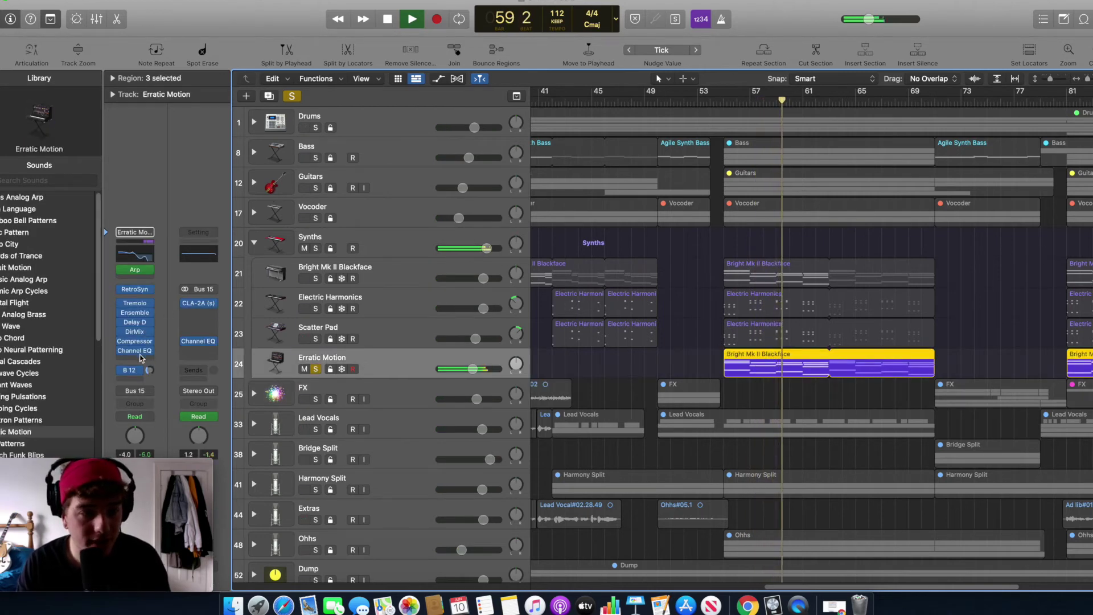
left_click(135, 350)
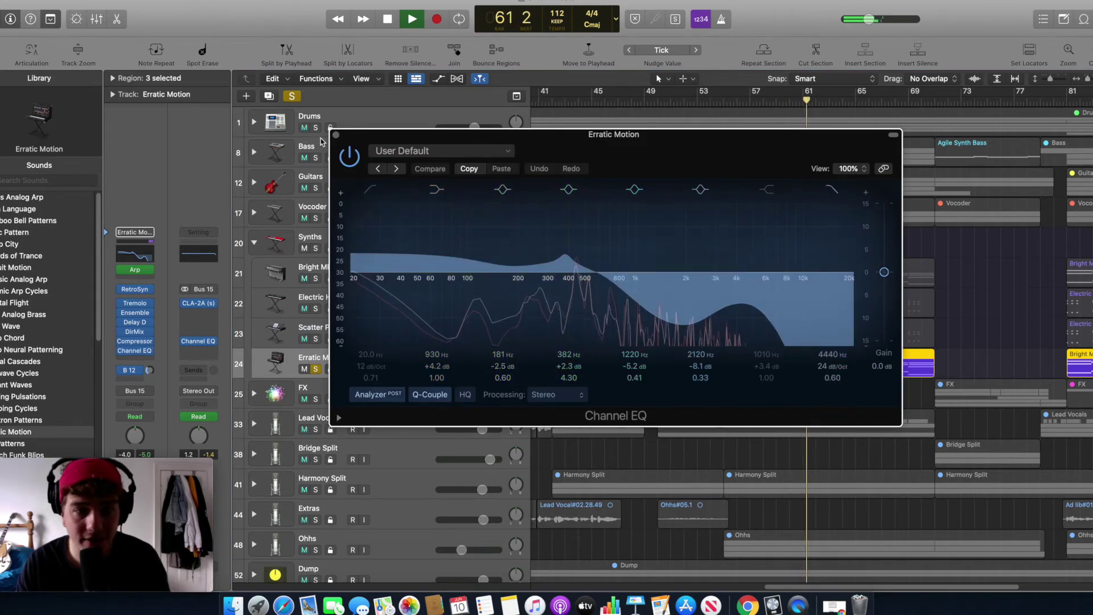
left_click(350, 155)
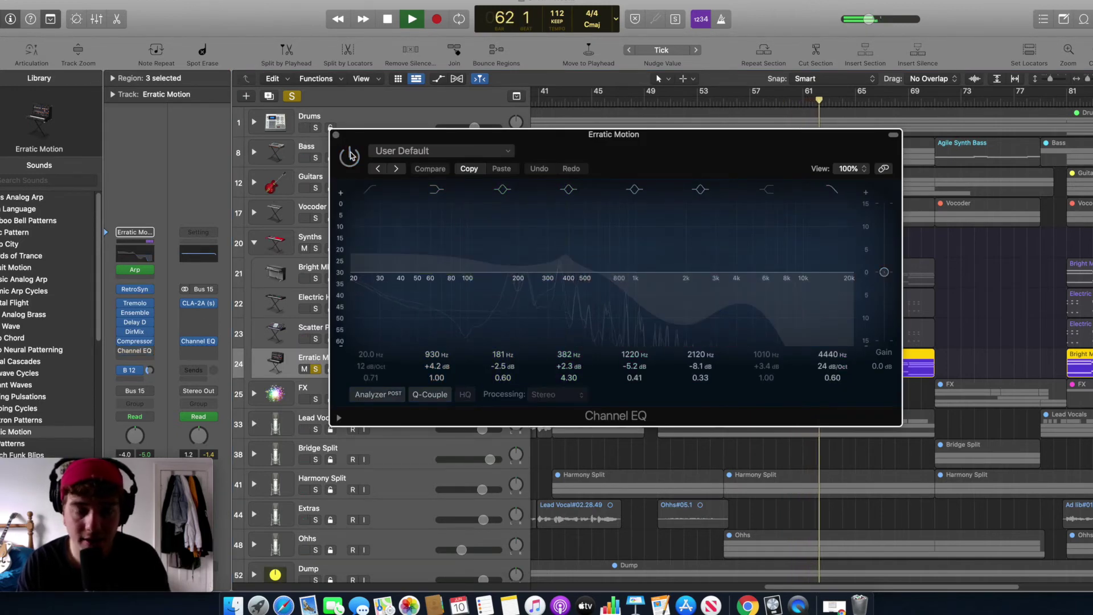
left_click(351, 156)
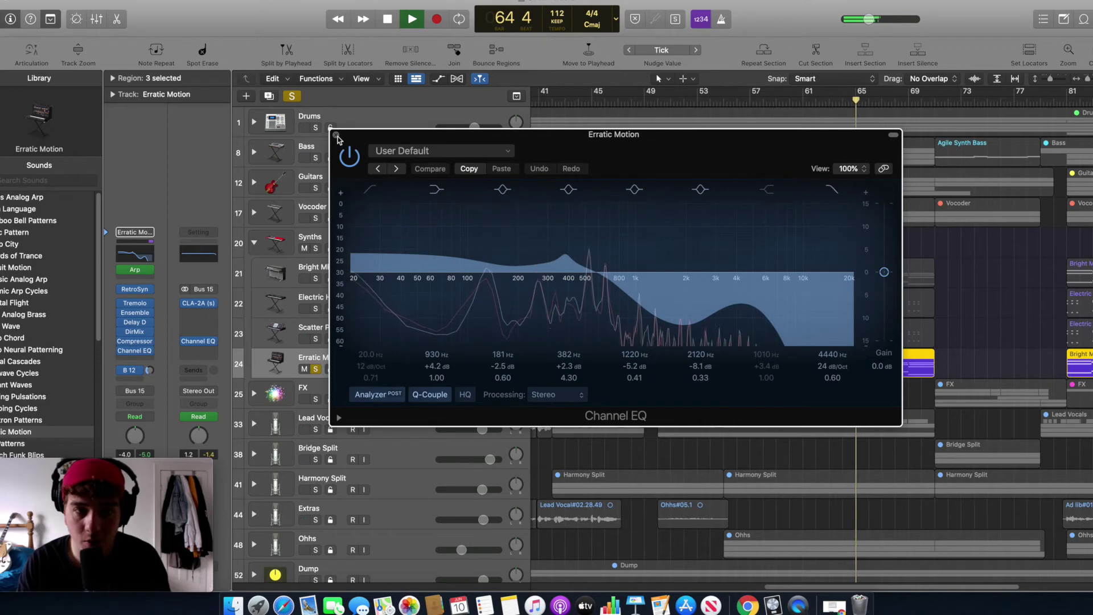
left_click(336, 136)
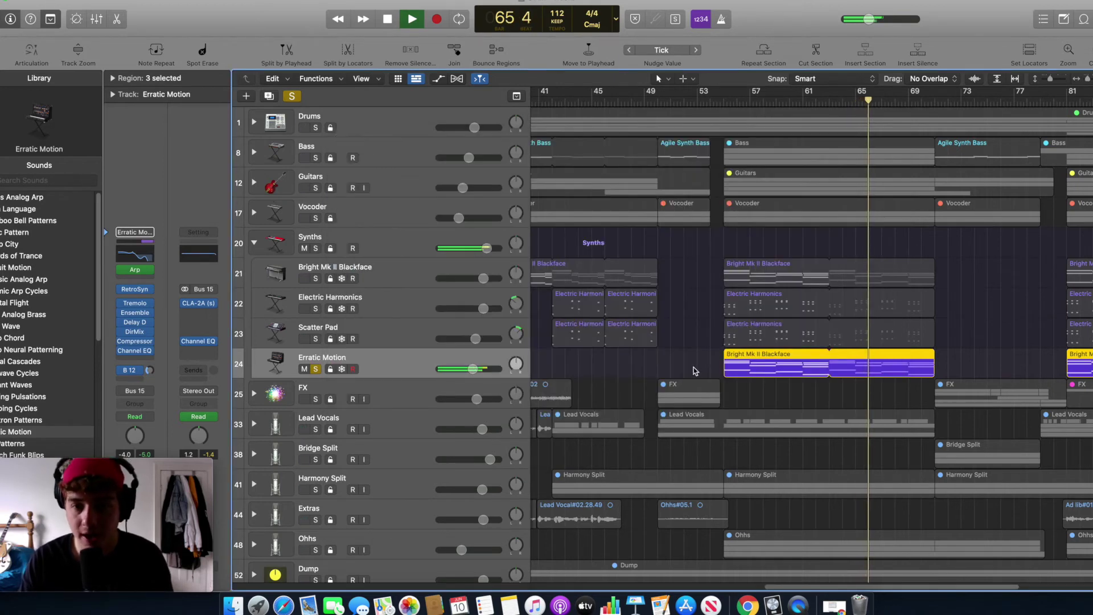
Step: Replay from about bar 54, unsolo Erratic Motion, and compare the Synths stack soloed against the full mix, collapsing the stack
left_click(716, 98)
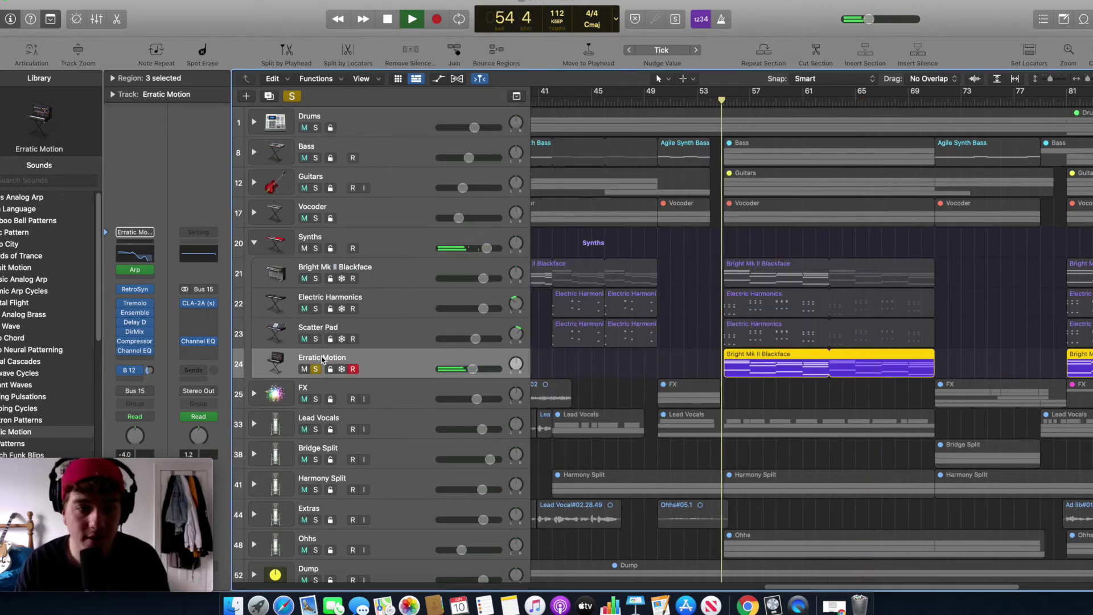
left_click(315, 369)
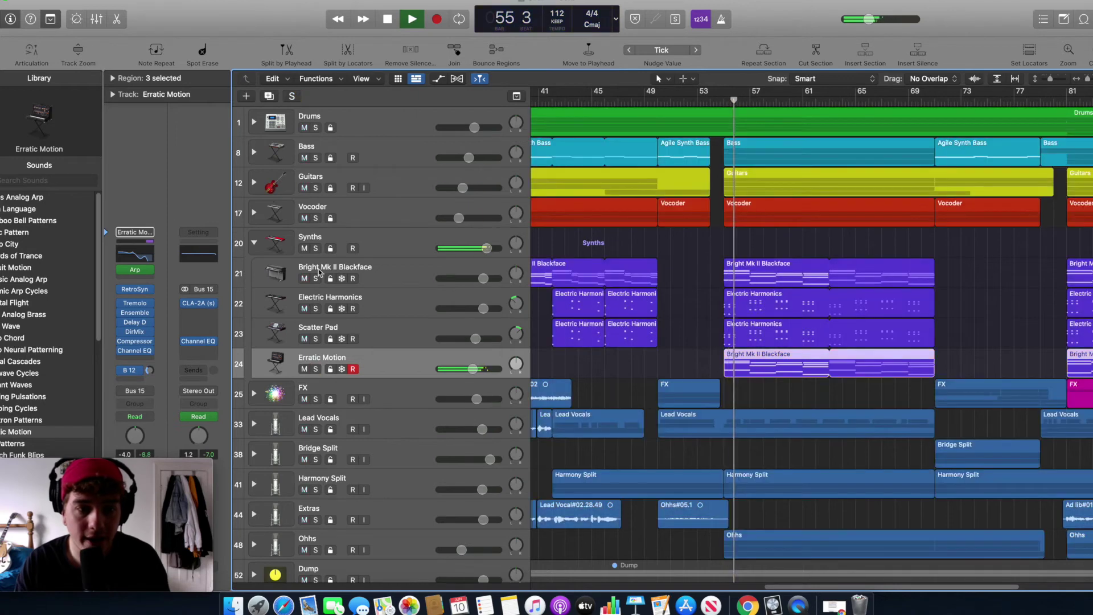
left_click(316, 249)
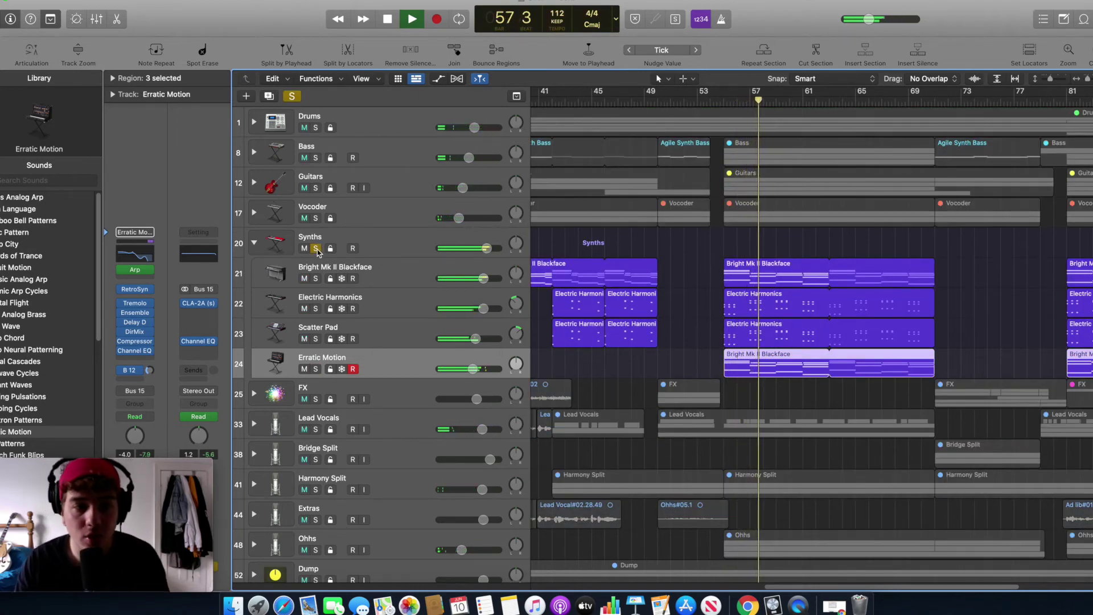
left_click(316, 249)
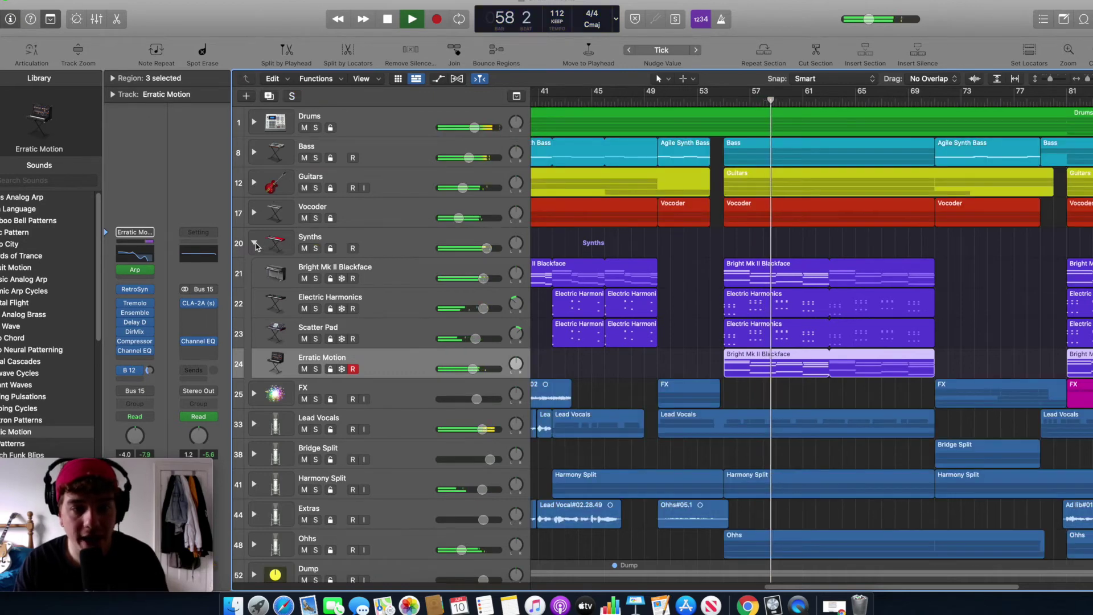
left_click(255, 244)
left_click(316, 249)
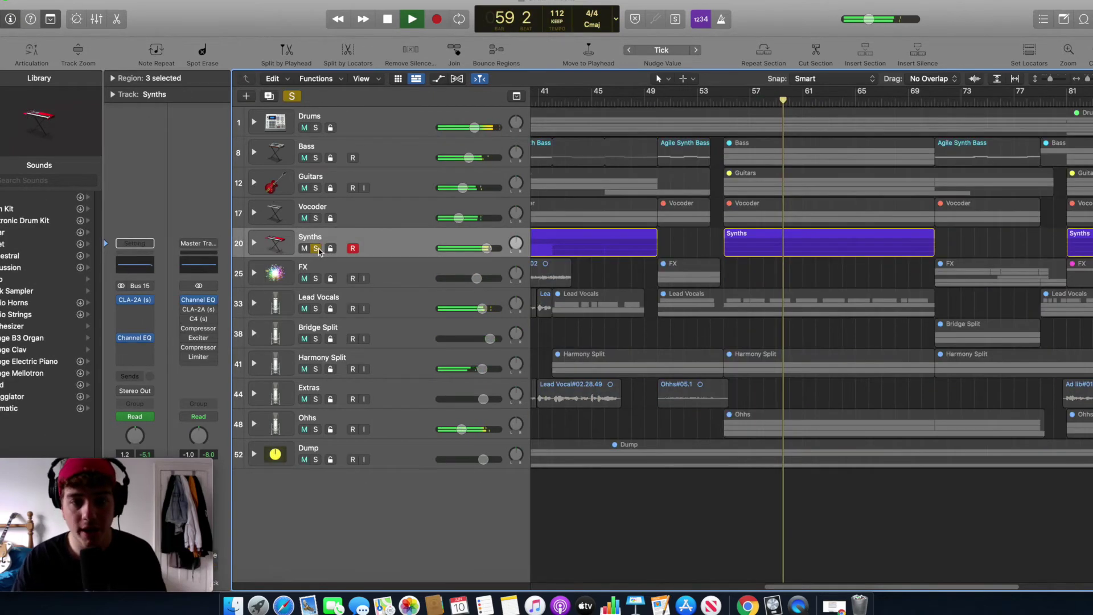
left_click(316, 249)
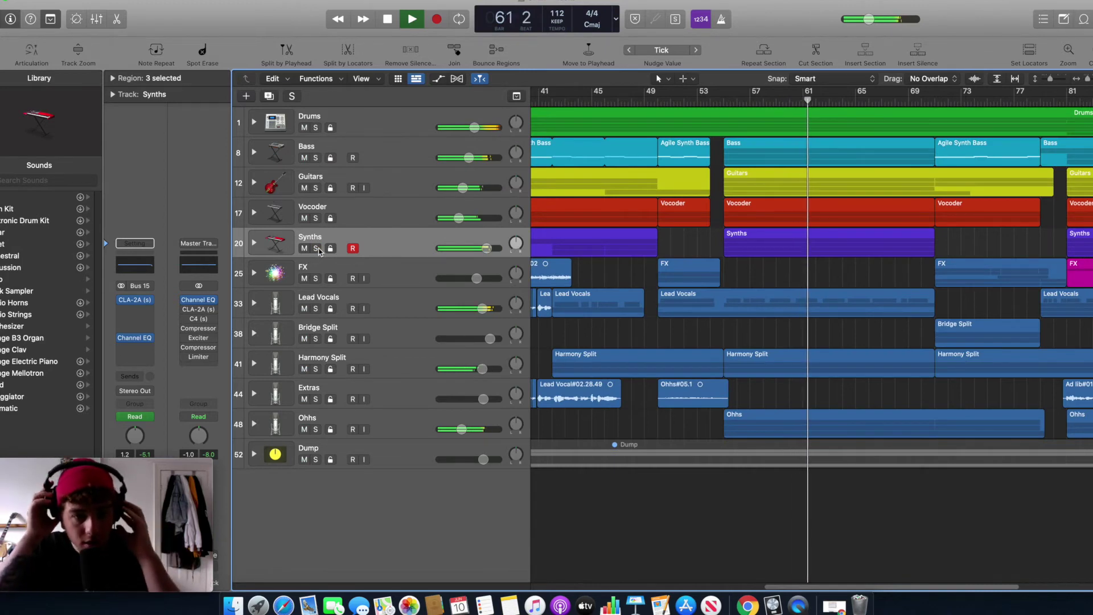
Step: Briefly solo the Lead Vocals and Harmony Split stacks in turn, and pause and resume playback around bar 64
left_click(315, 308)
left_click(315, 308)
left_click(316, 368)
left_click(316, 368)
left_click(316, 369)
left_click(315, 369)
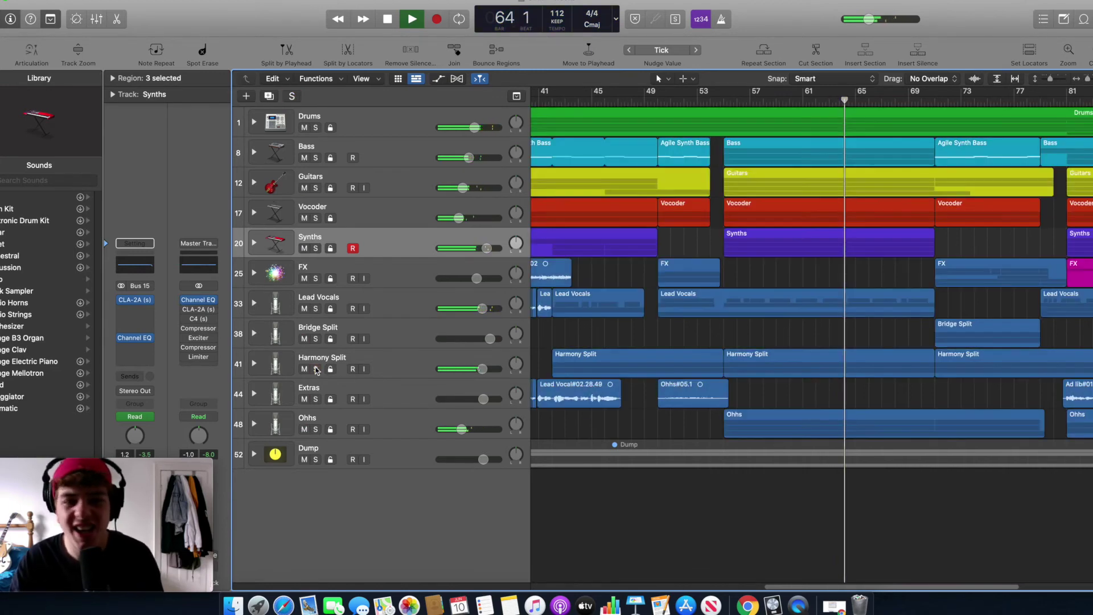
key("space")
key("space")
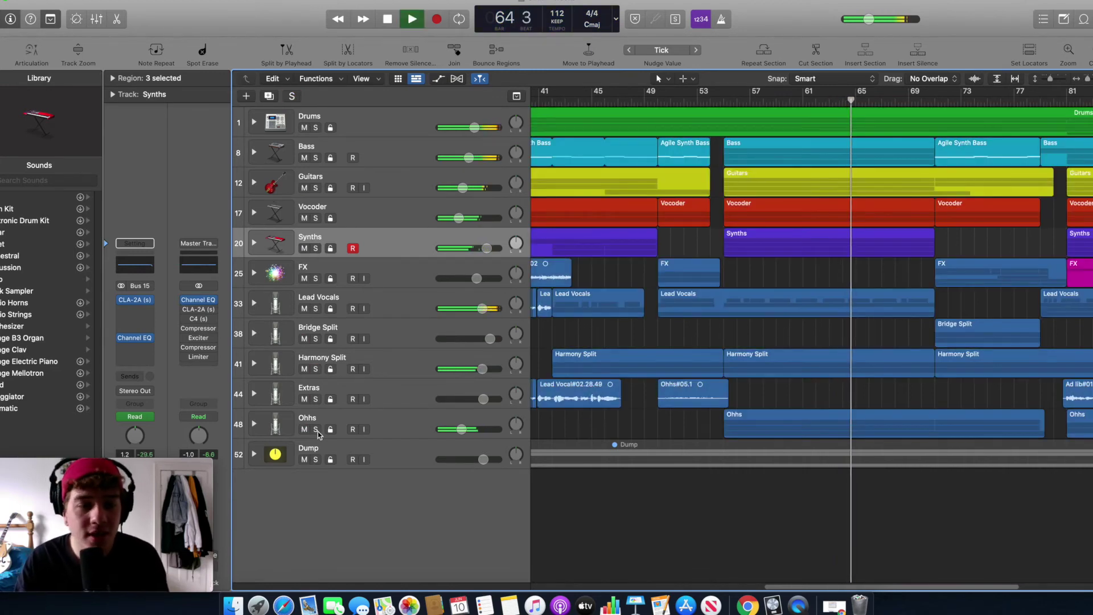
Step: Audition the Ohhs stack soloed until about bar 65, stop and unsolo it, and return the playhead to bar 55
left_click(316, 430)
key("space")
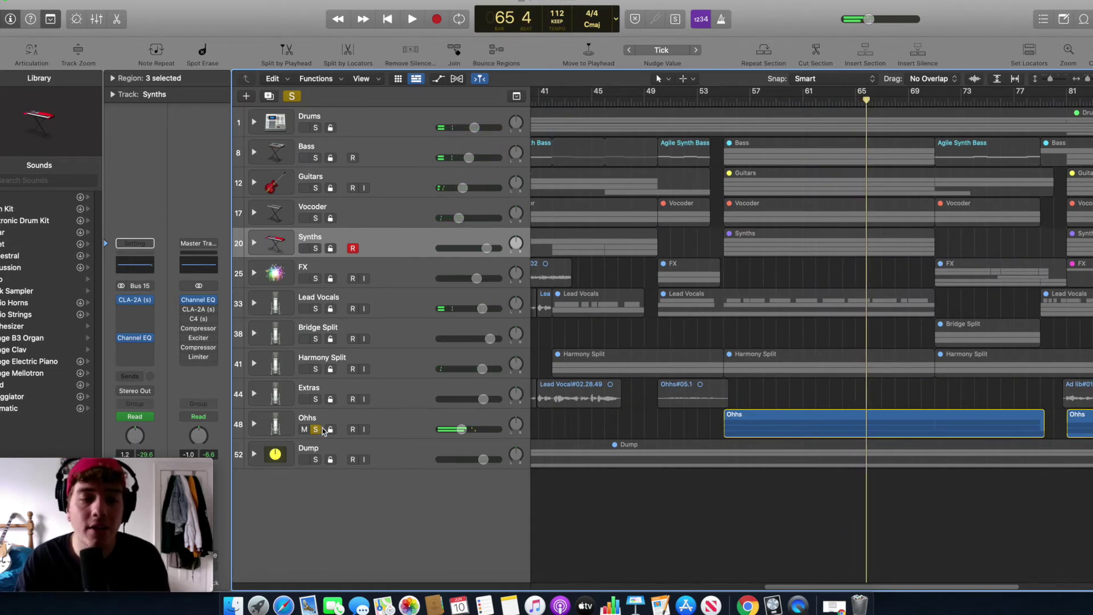
left_click(322, 433)
left_click(315, 429)
left_click_drag(737, 101, 725, 104)
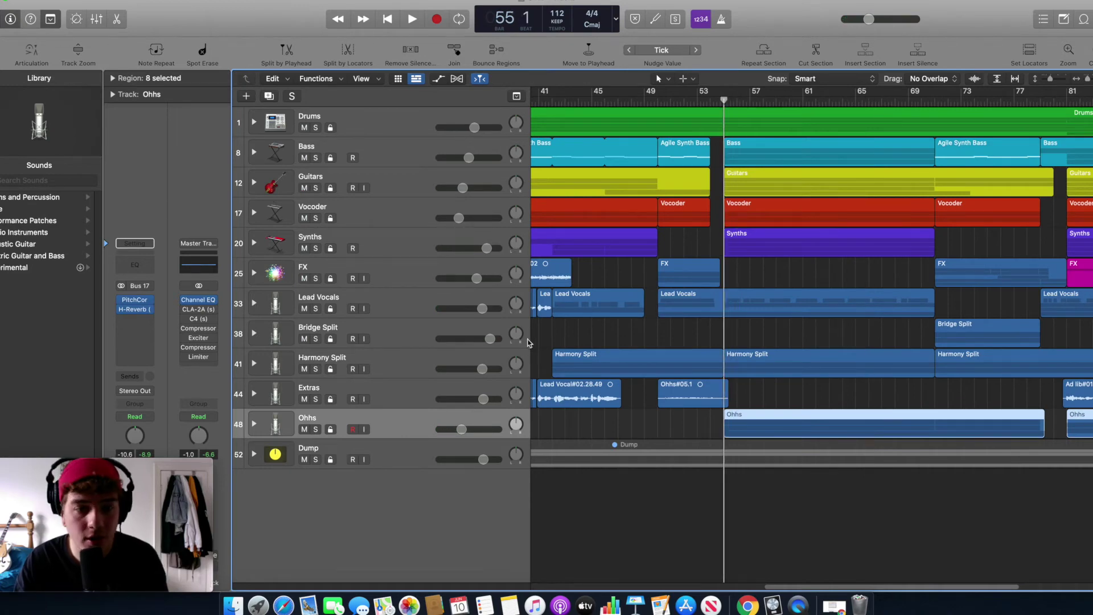
Step: Play from about bar 68 into the Bridge Split section, stop around bar 76, and return the playhead to just before bar 71
left_click_drag(856, 592, 920, 588)
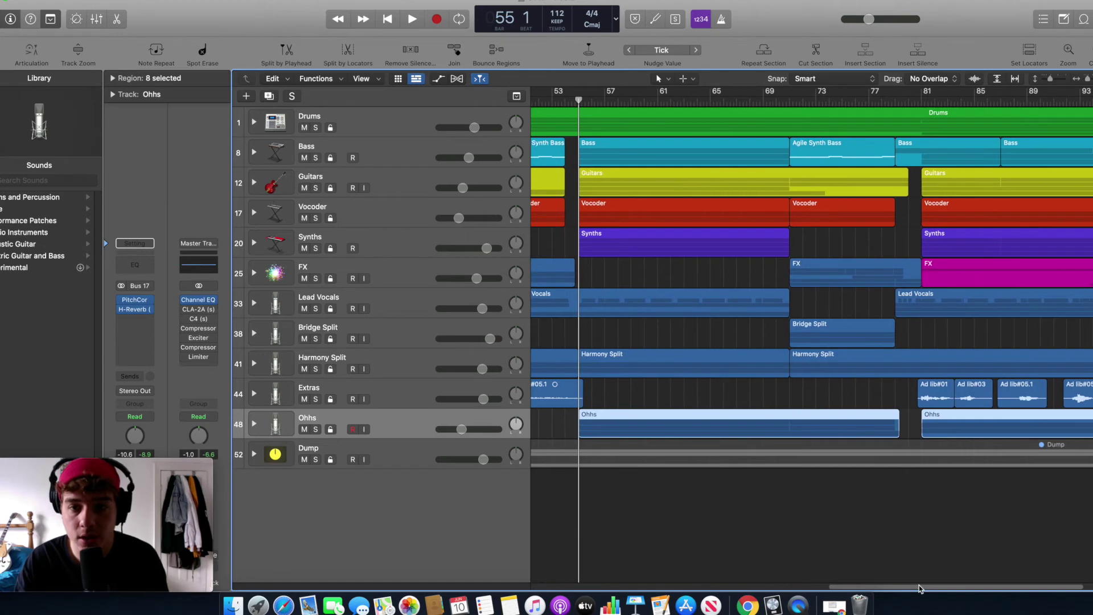
left_click(750, 102)
key("space")
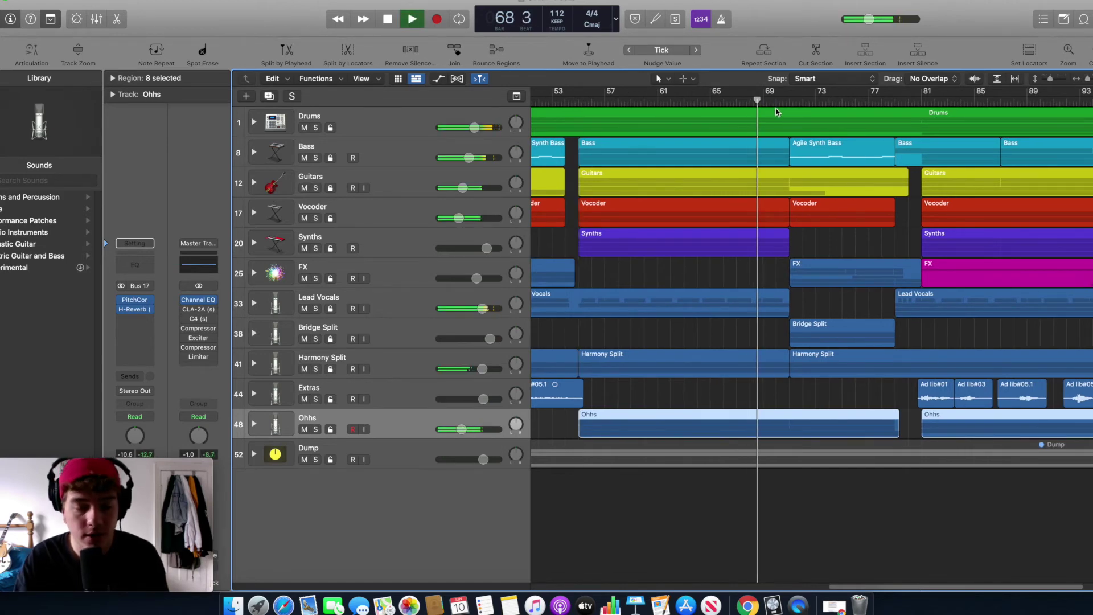
key("z")
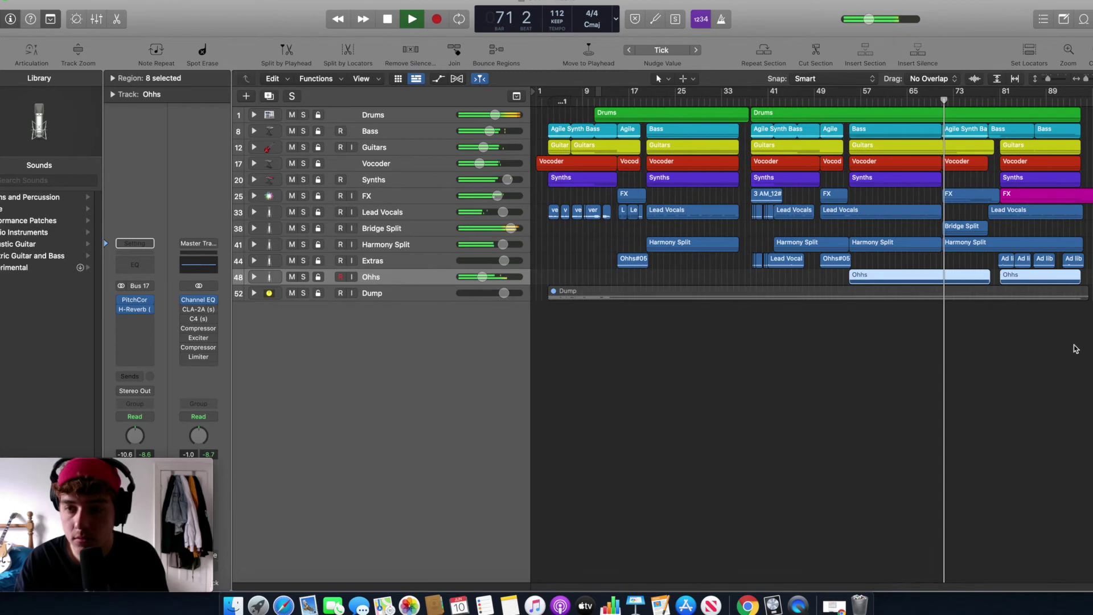
key("z")
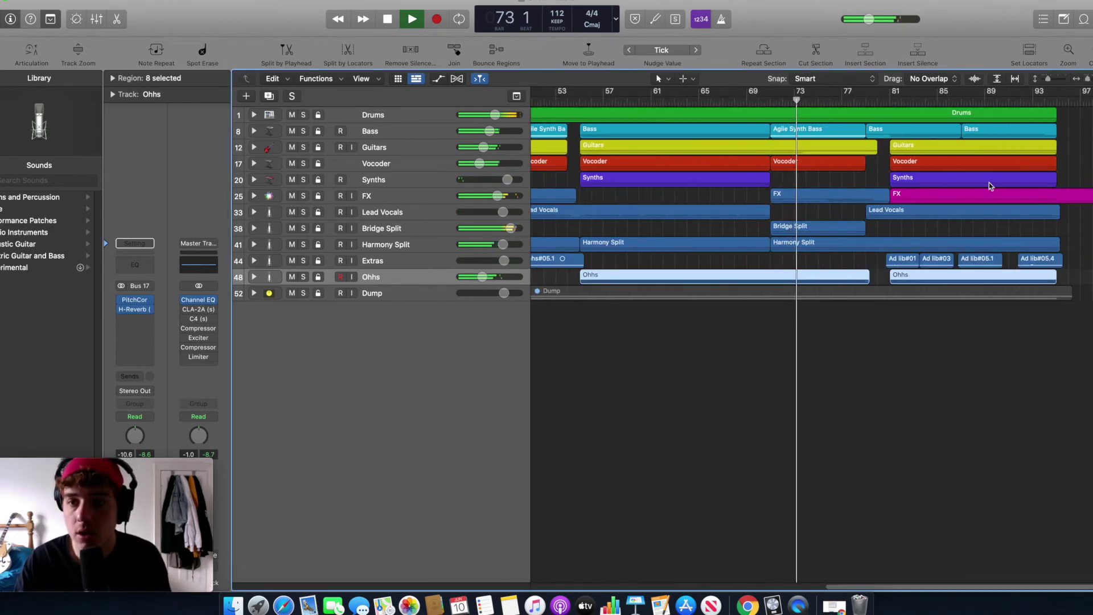
left_click(1086, 80)
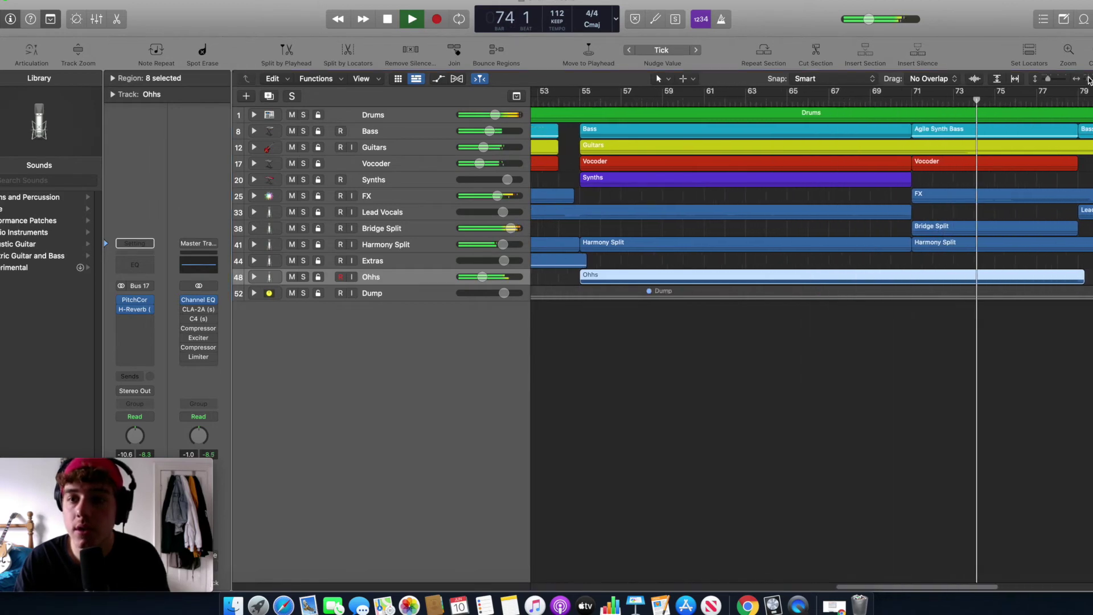
left_click(1053, 81)
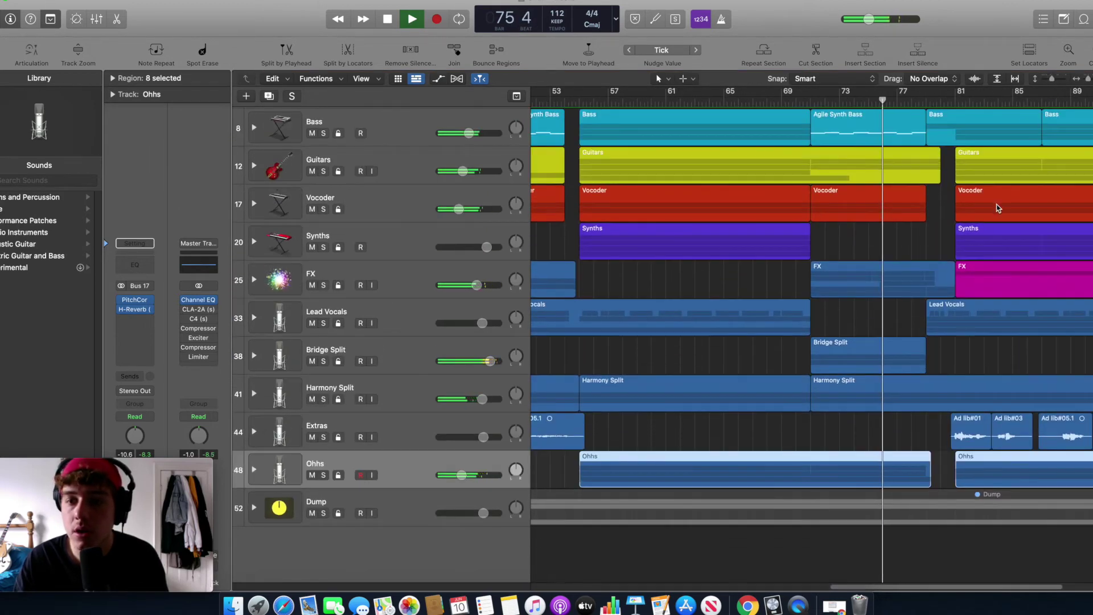
scroll(1002, 194, "up", 2)
key("space")
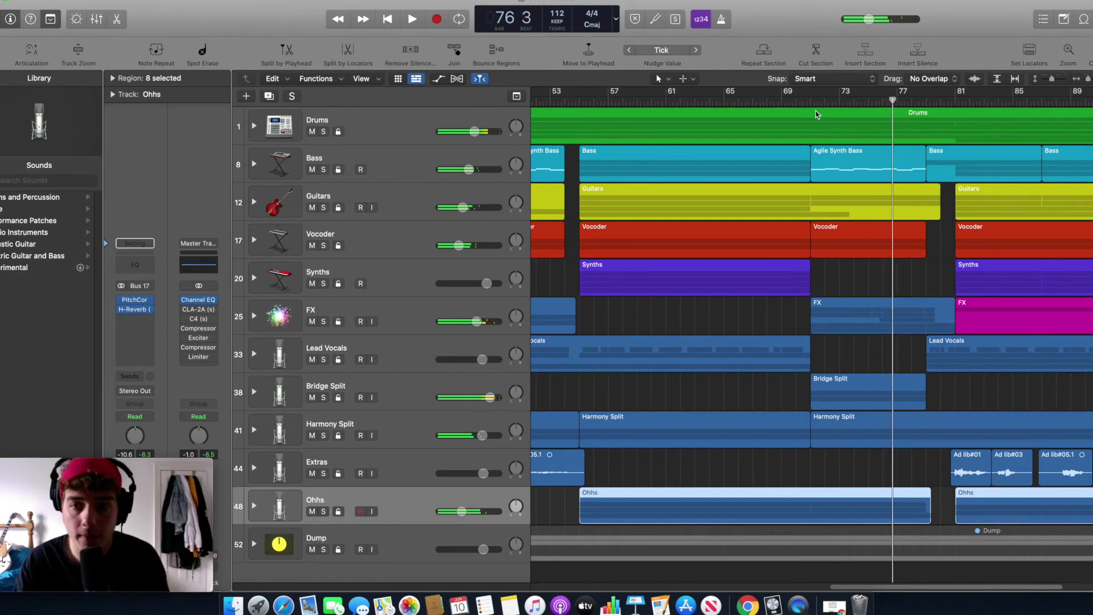
left_click(807, 102)
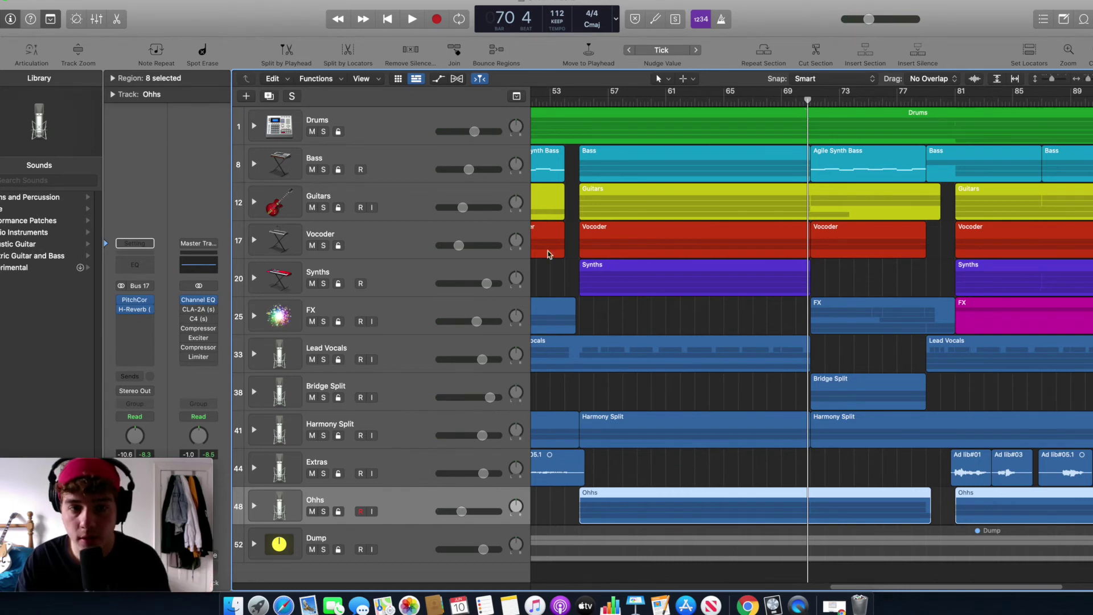
Step: Audition the Vocoder stack soloed from just before bar 71, stop playback and unsolo it
left_click(323, 245)
key("space")
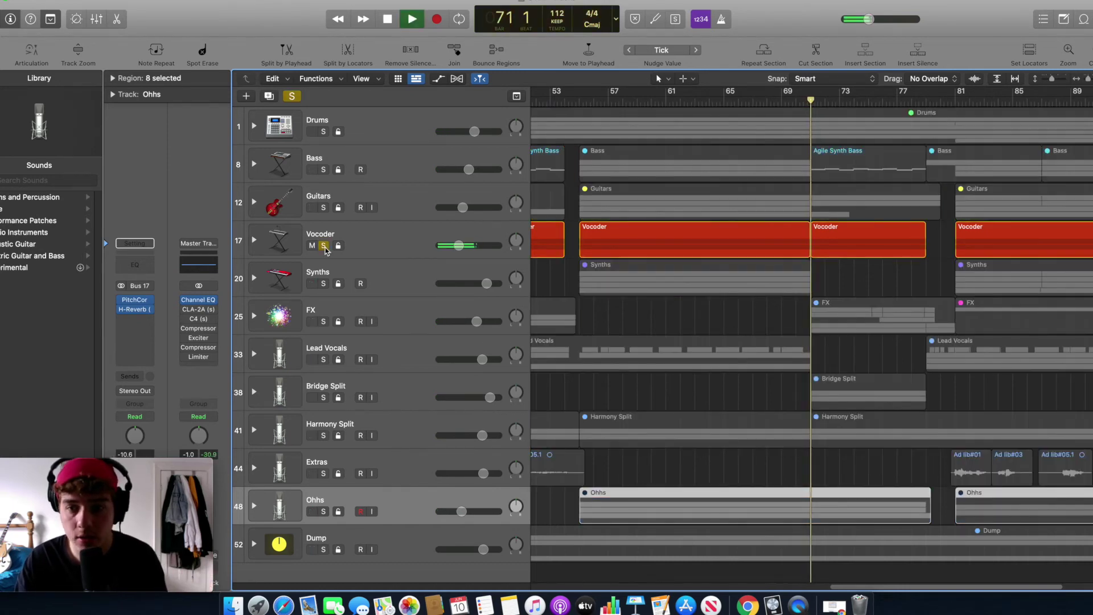
key("space")
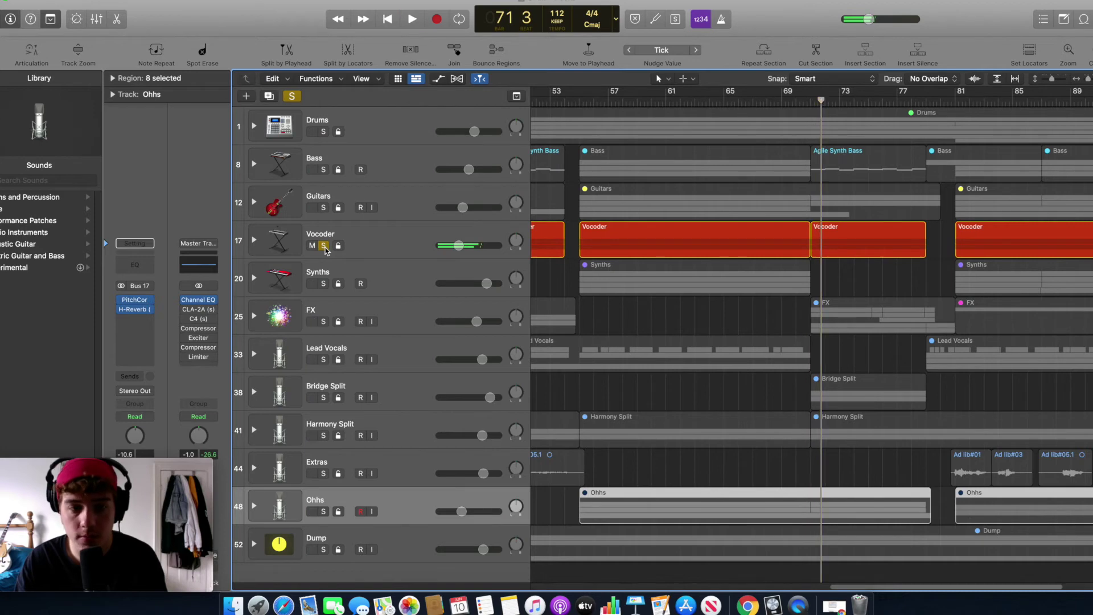
left_click(324, 245)
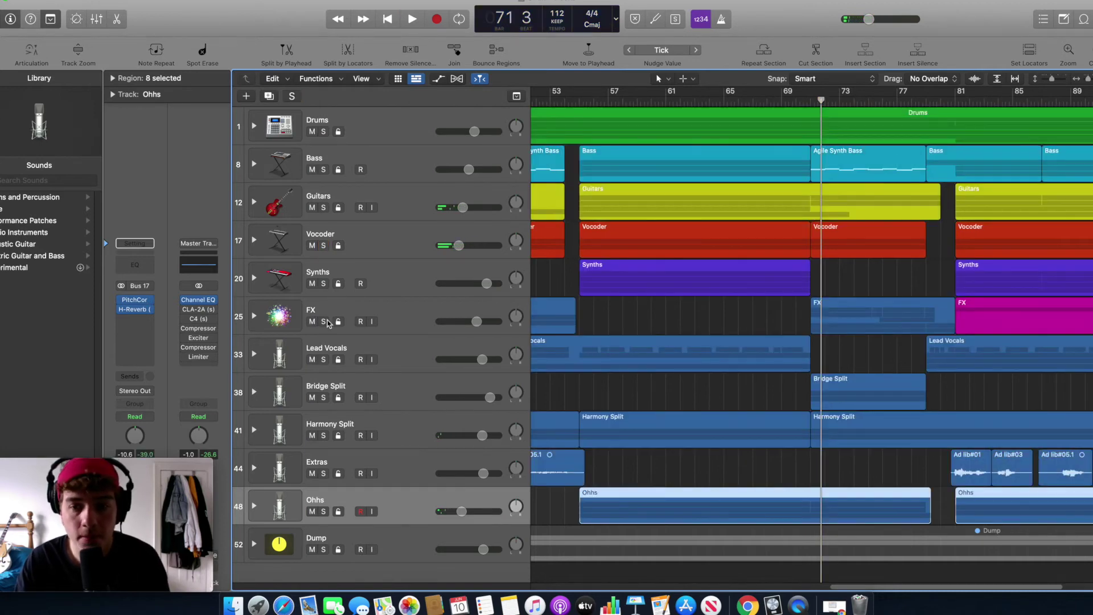
Step: Expand the Bridge Split stack, inspect the H-Reverb settings on its channel, and close the plug-in
scroll(329, 324, "down", 2)
left_click(255, 357)
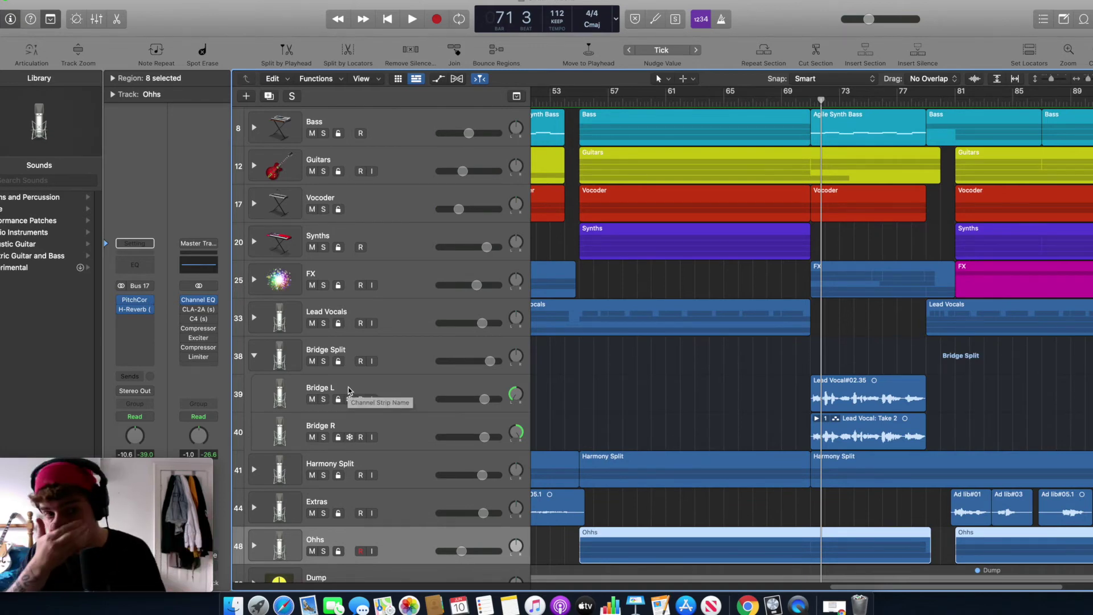
left_click(414, 344)
left_click(134, 299)
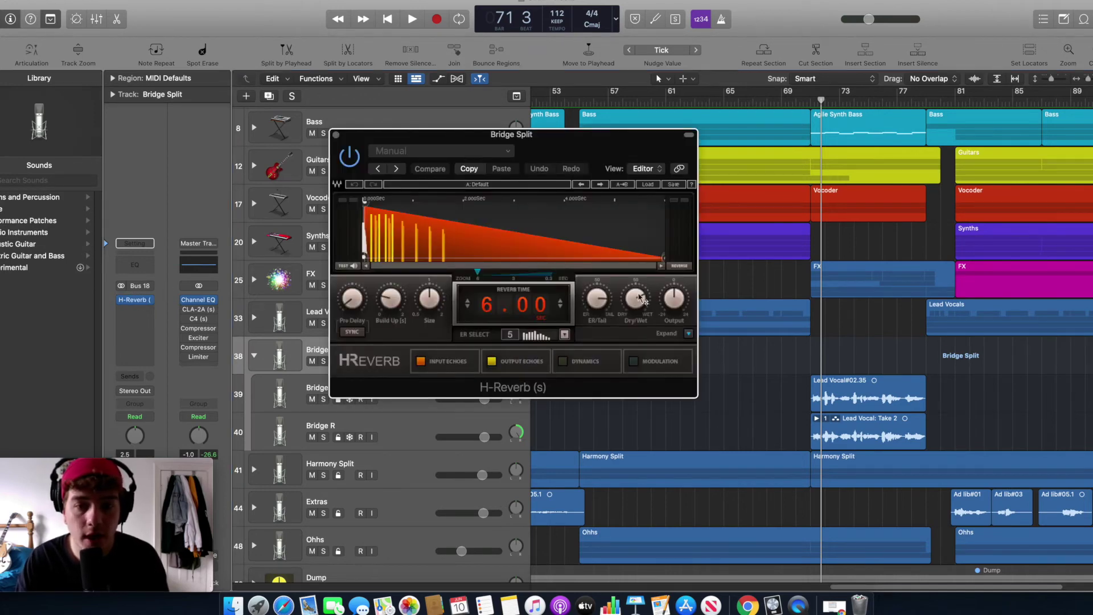
left_click(336, 135)
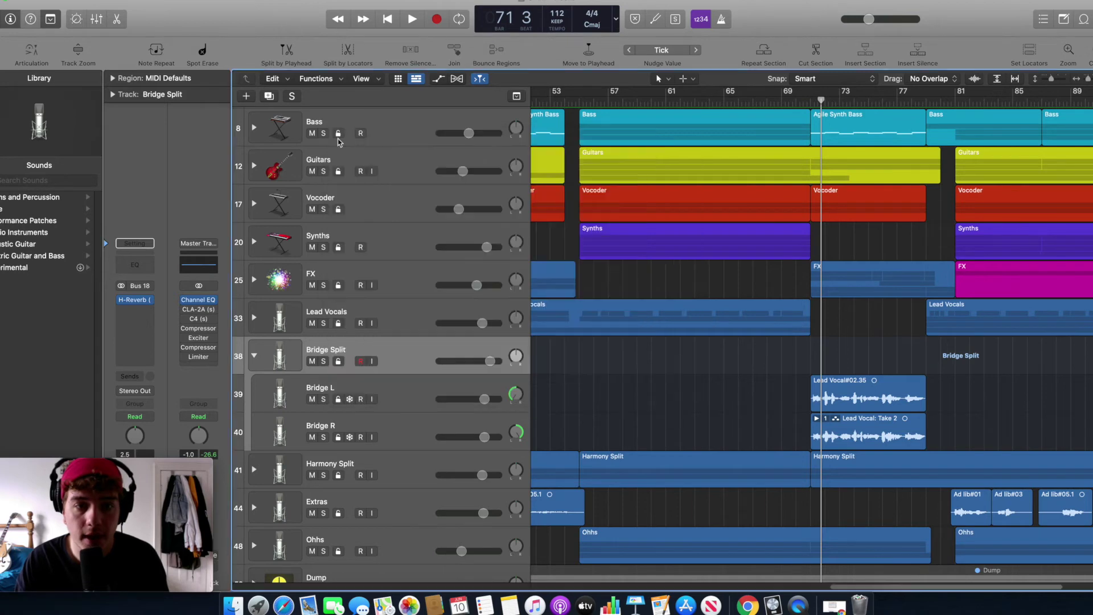
Step: Play the bridge from bar 71 to about bar 73, stop, and collapse the Bridge Split stack
key("space")
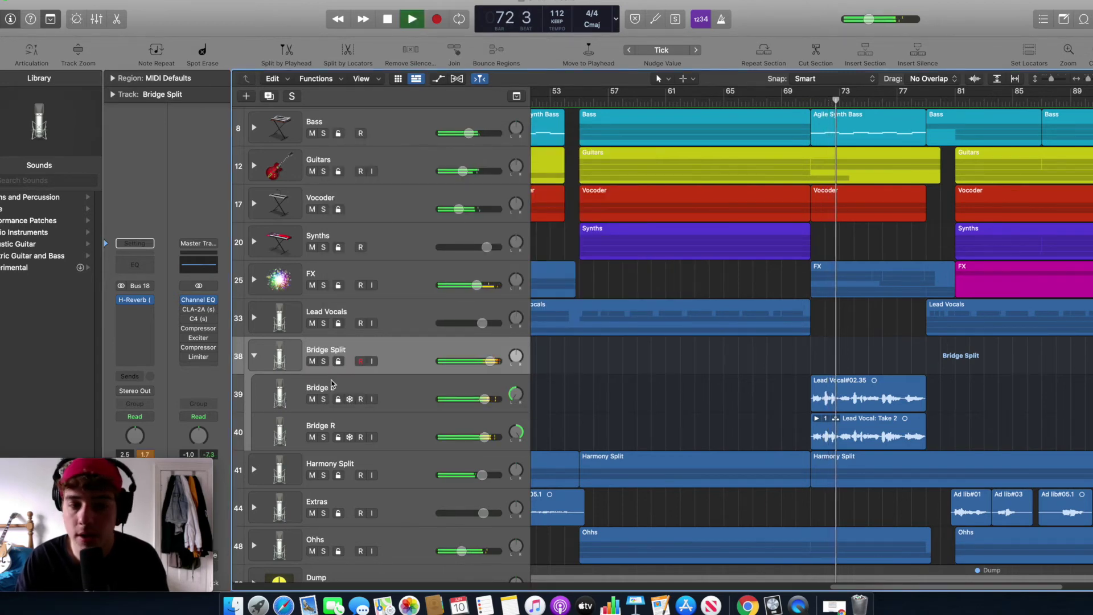
key("space")
left_click(254, 356)
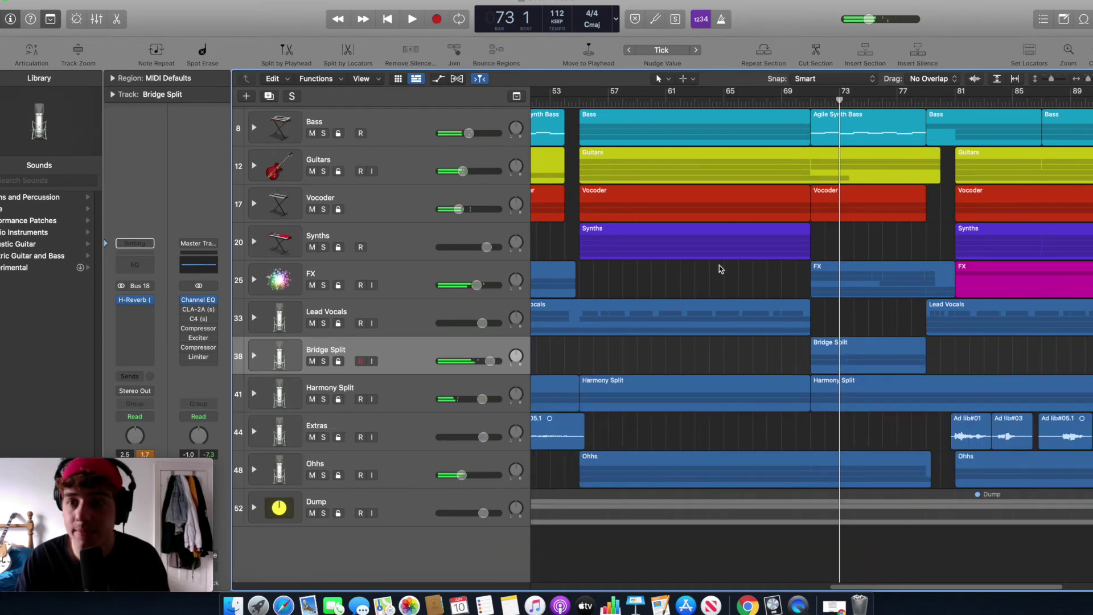
Step: Replay the transition into the bridge from around bar 70 and return the playhead to just before bar 71
left_click(810, 103)
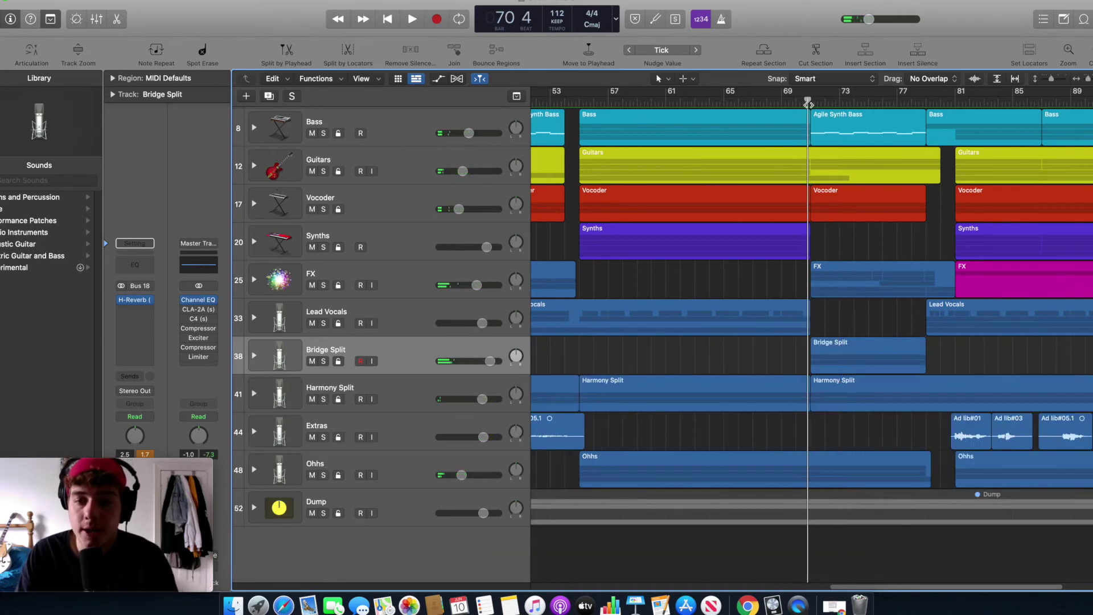
key("space")
left_click_drag(814, 101, 804, 101)
key("space")
left_click(806, 101)
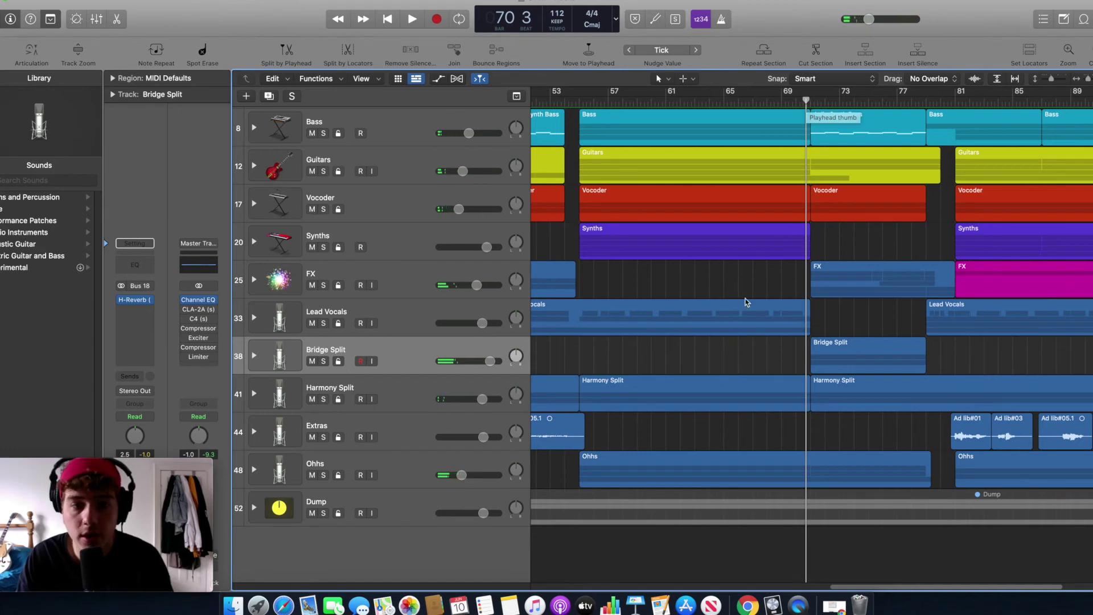
Step: Expand the FX stack, play from bar 70 with both Vocal FX tracks soloed, and unsolo them while playback continues
left_click(253, 281)
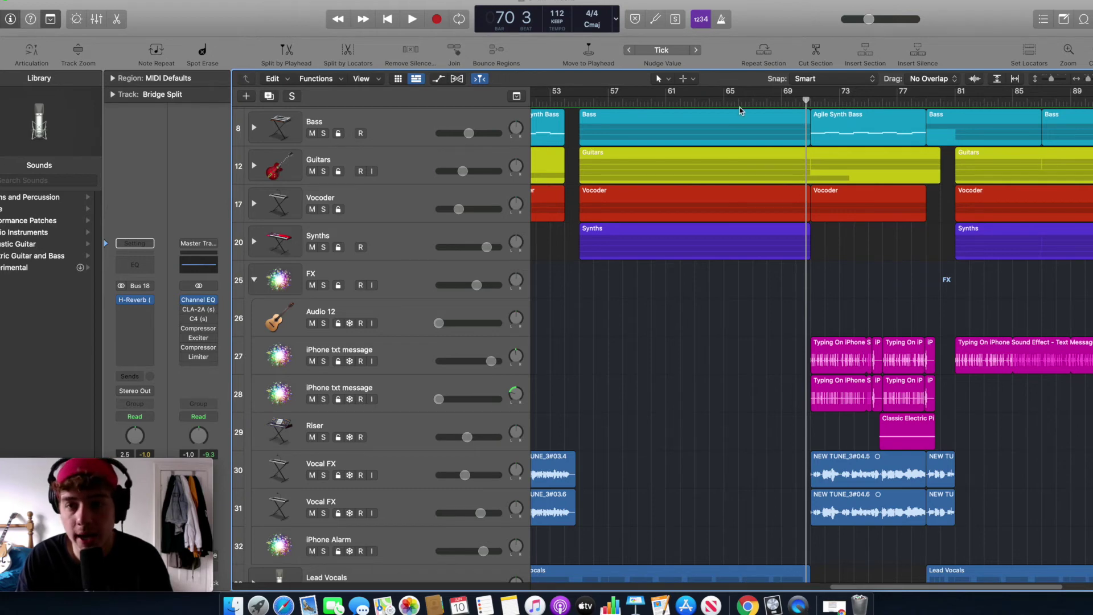
left_click_drag(806, 100, 799, 101)
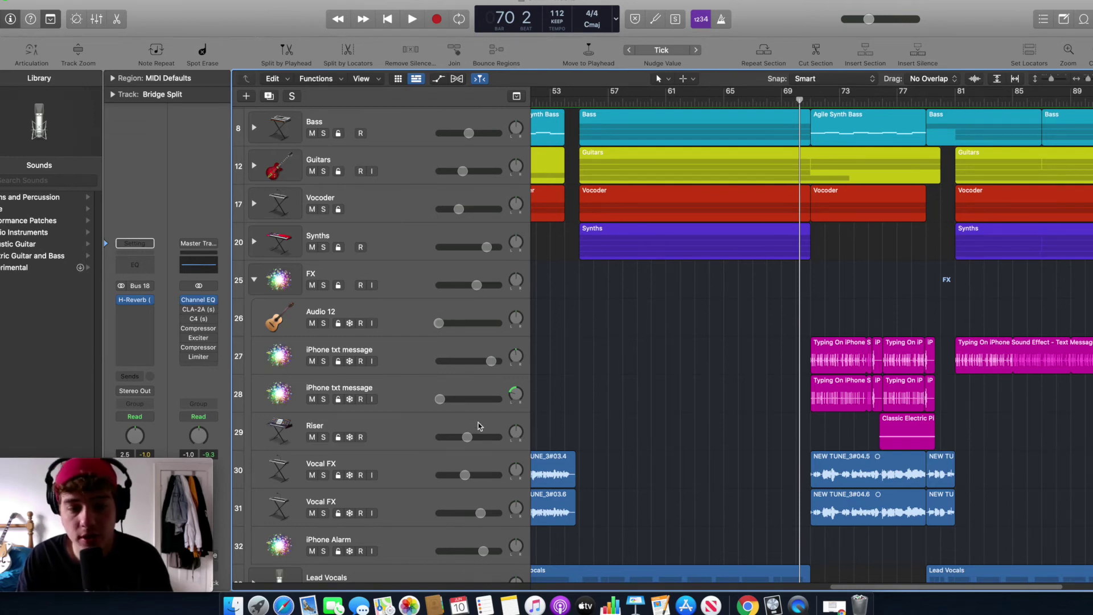
key("space")
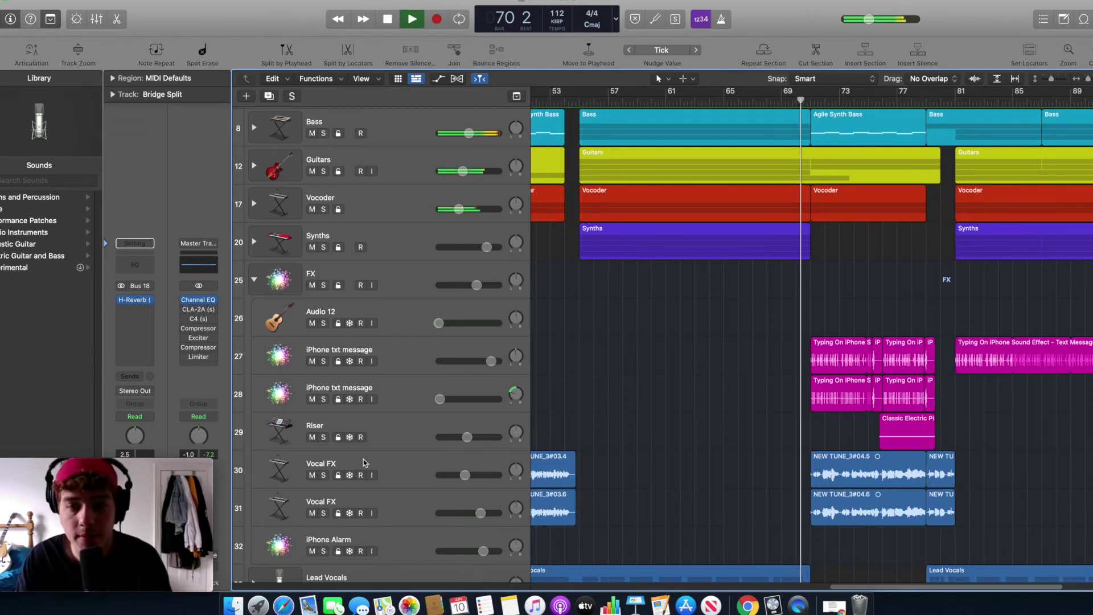
left_click(323, 475)
left_click(324, 513)
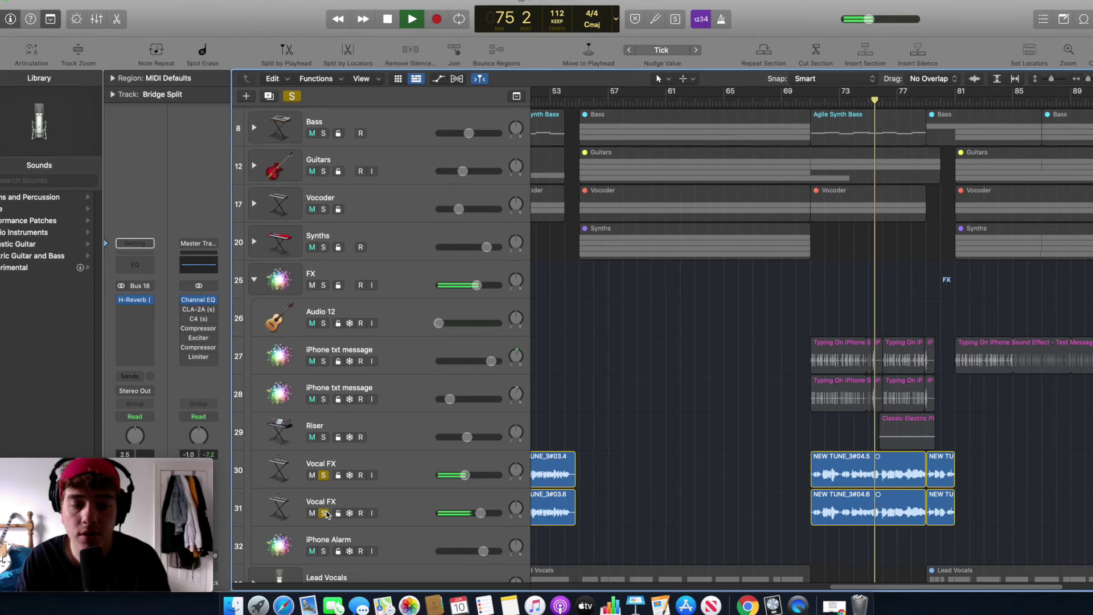
left_click(325, 513)
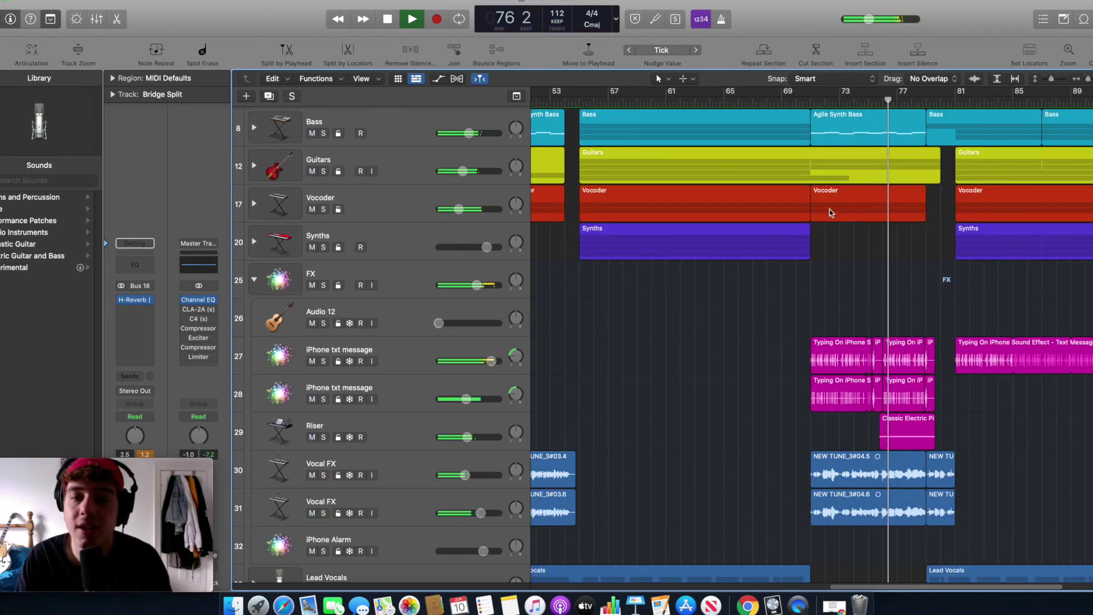
Step: Return to the start of the bridge, briefly replay it in the full mix, and stop with the playhead in bar 70
left_click(807, 103)
key("space")
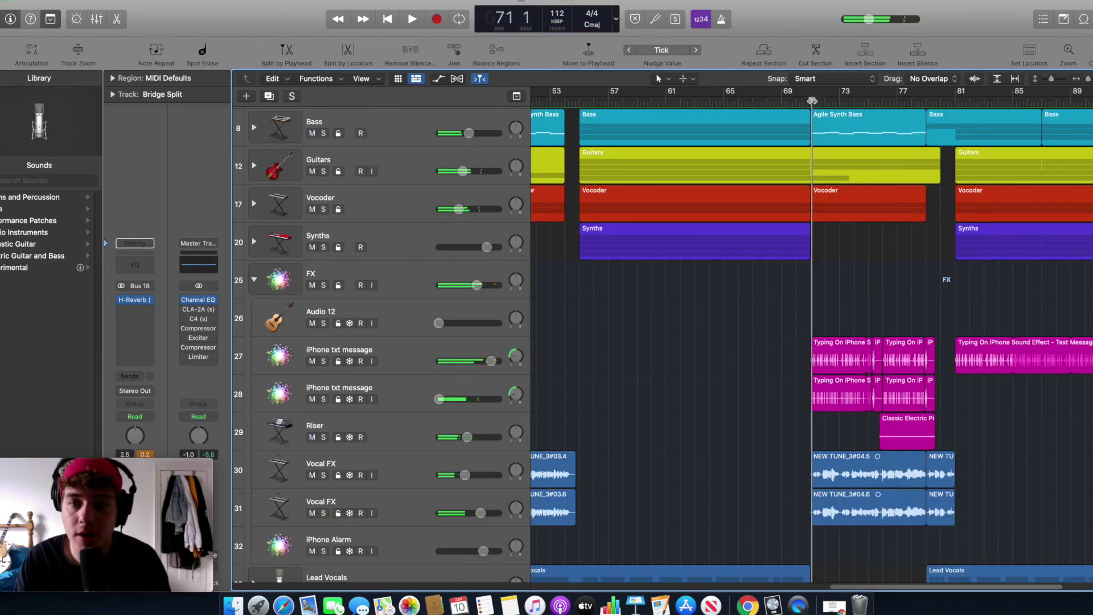
left_click_drag(809, 101, 804, 105)
key("space")
key("space")
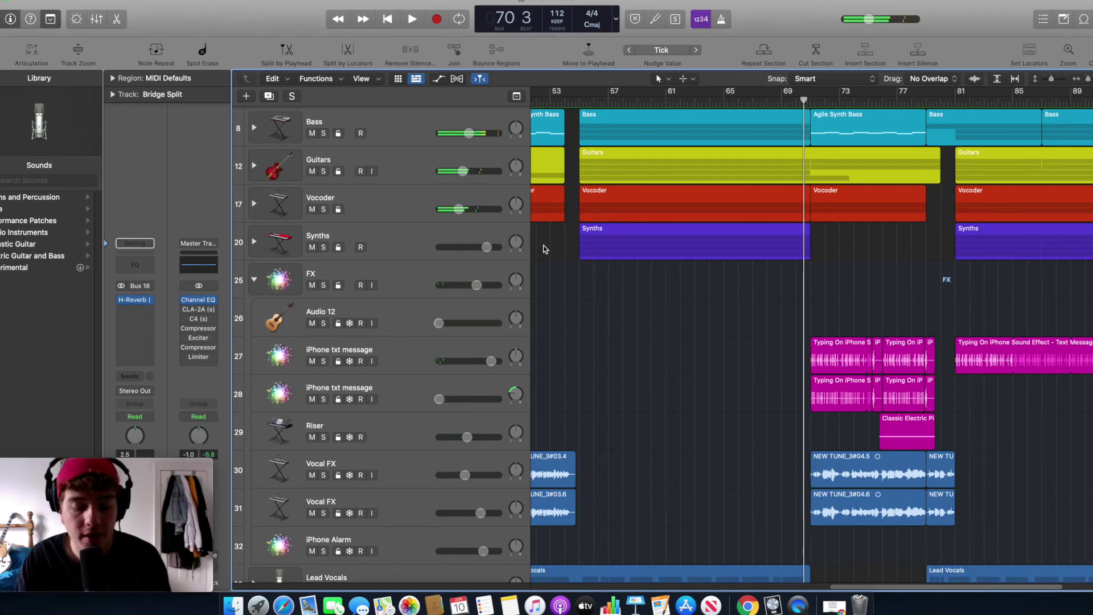
Step: Check the track automation, inspect the pan automation of the first iPhone txt message region in the audio editor, and close the editor
key("a")
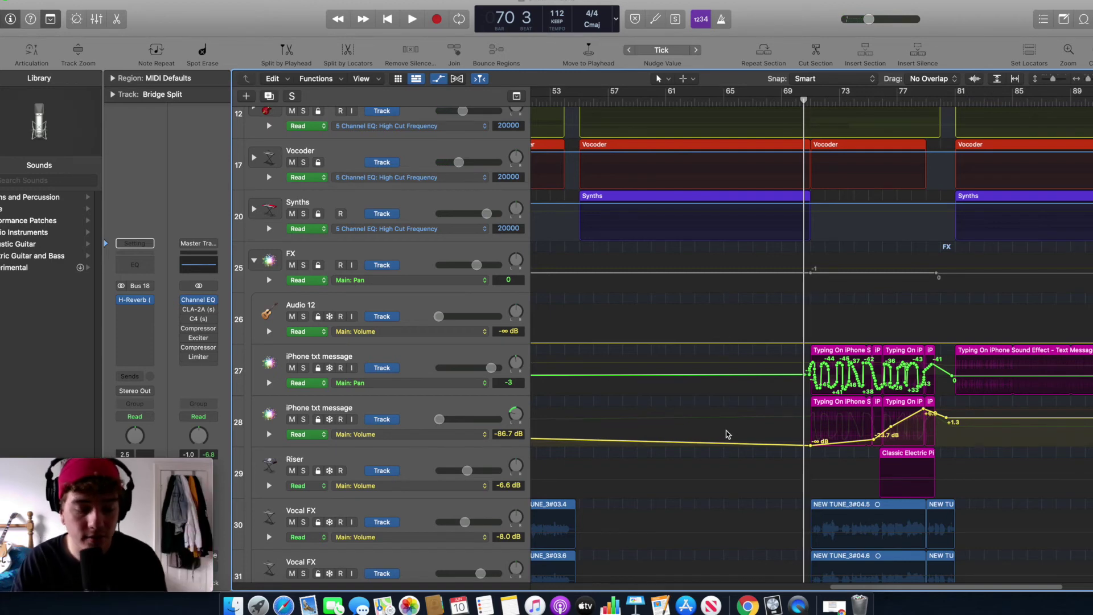
key("a")
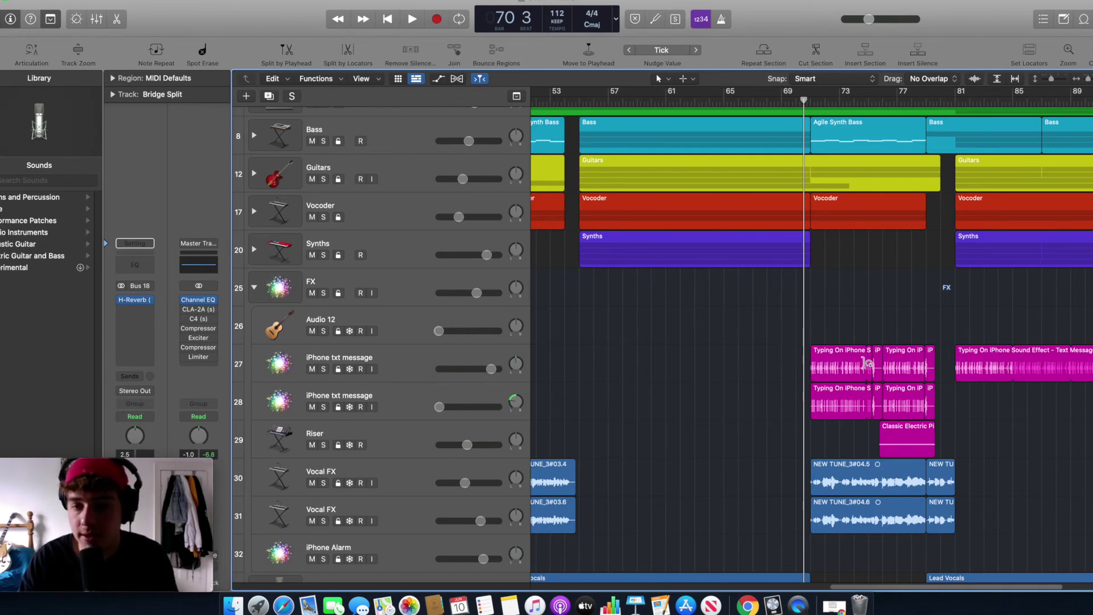
double_click(838, 370)
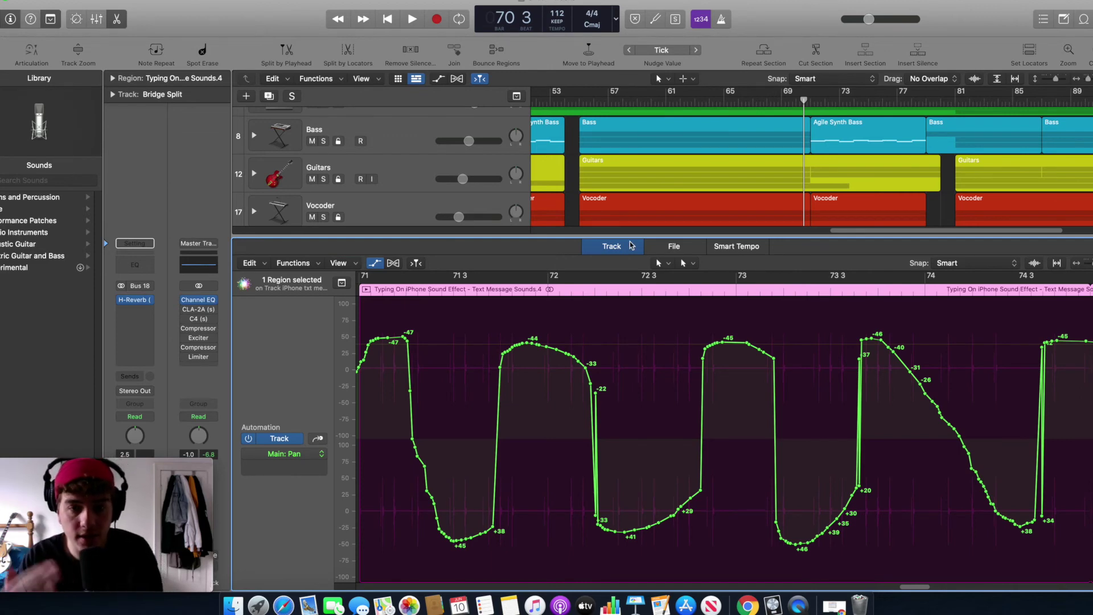
left_click_drag(655, 235, 671, 566)
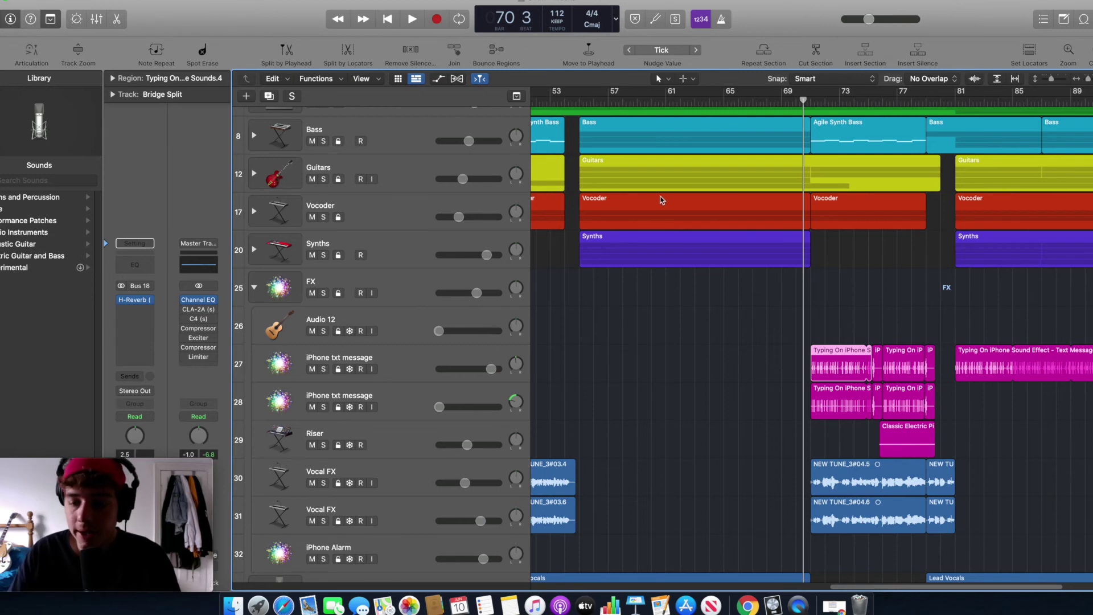
Step: Show the track automation zoomed in on the bridge, and play from bar 70 with the first iPhone txt message track soloed and selected
key("a")
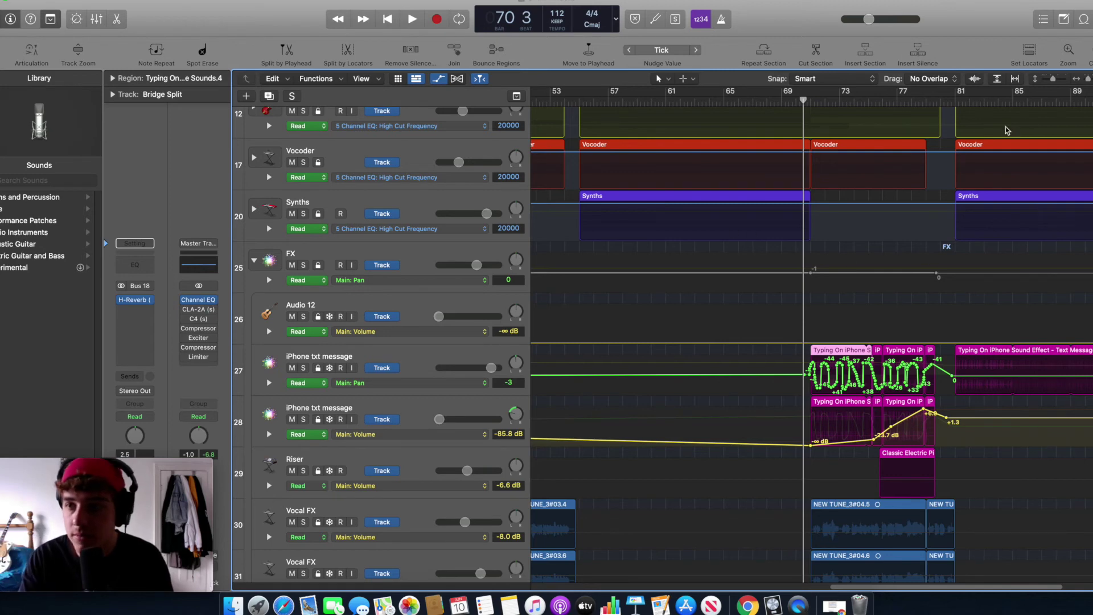
key("super+Right")
key("super+Right")
key("super+Right")
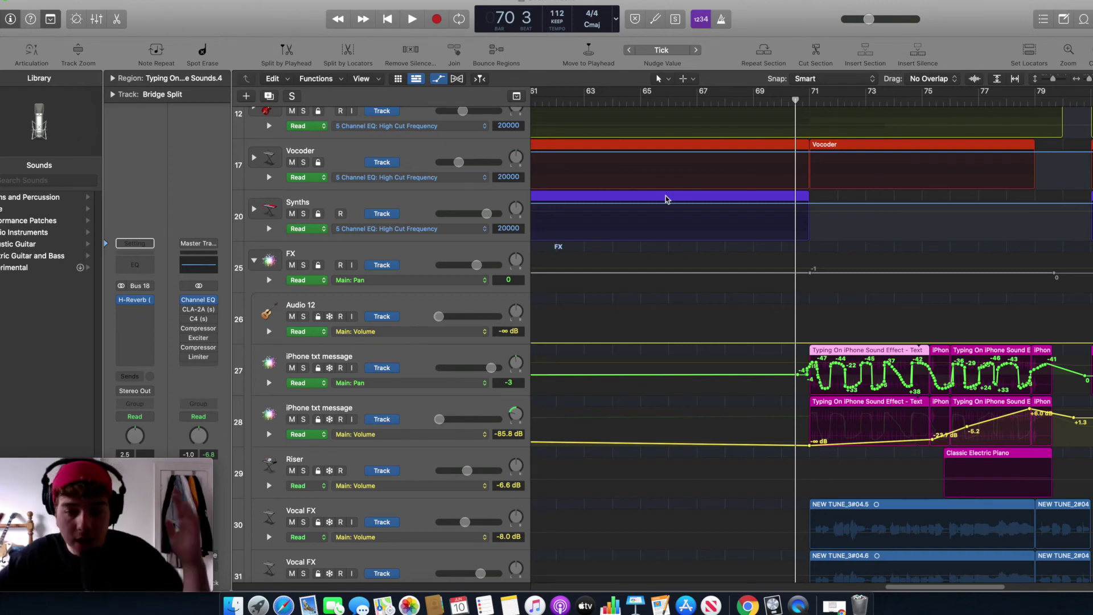
key("space")
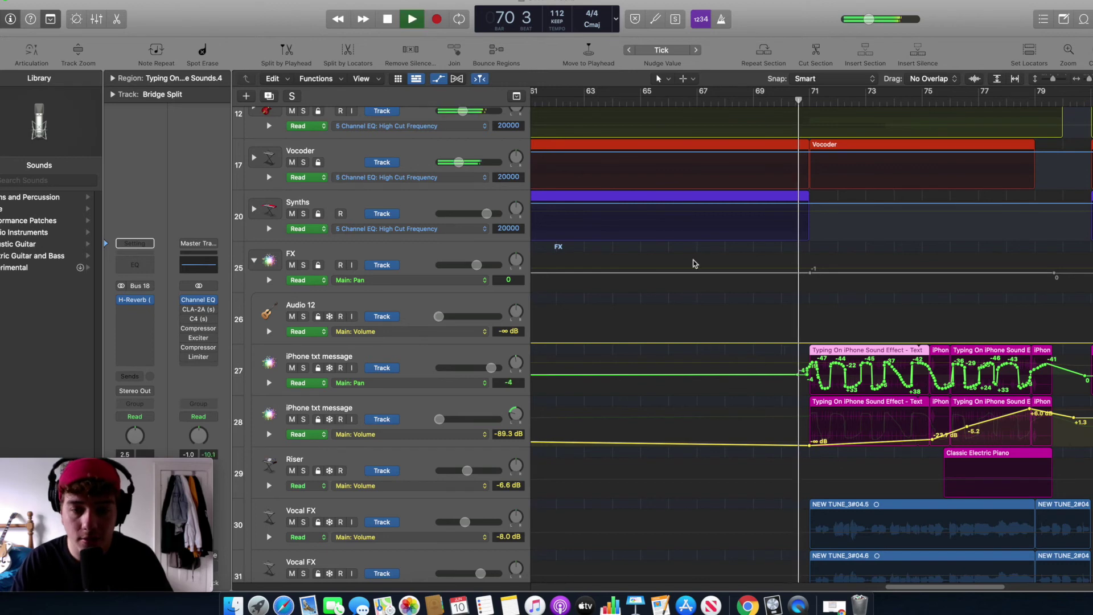
left_click(303, 367)
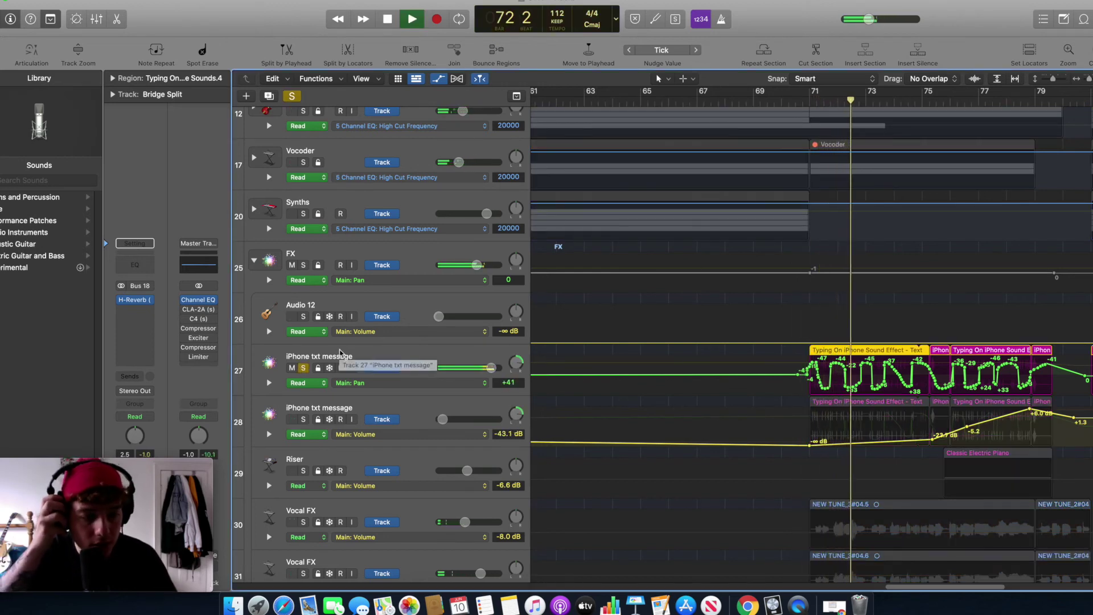
left_click(372, 353)
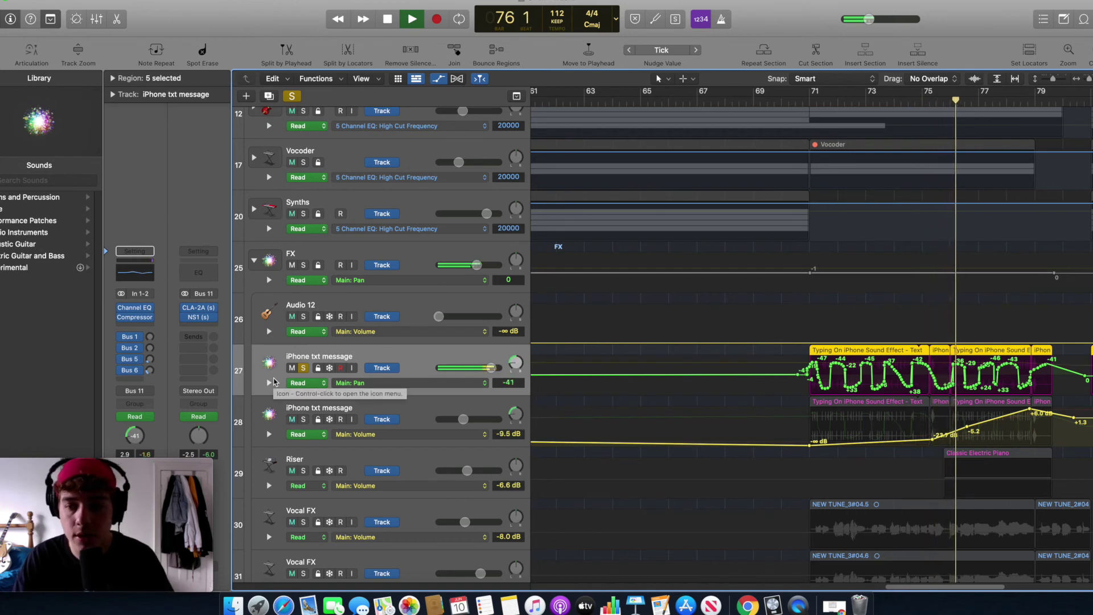
Step: Add the second iPhone txt message track to the solo and rewind playback to about bar 74
left_click(303, 419)
left_click(950, 113)
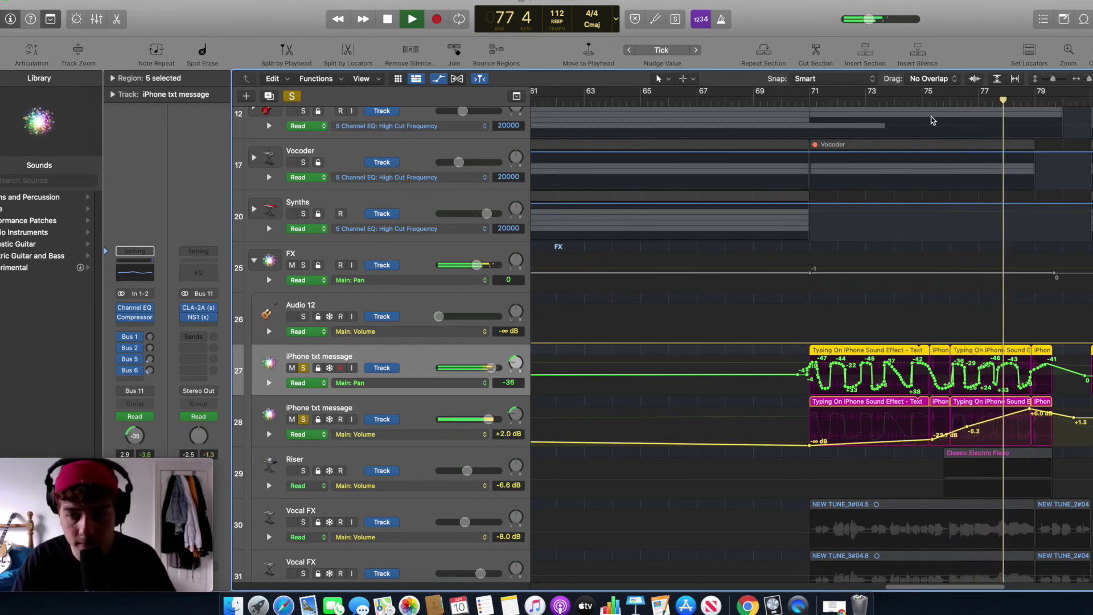
key("comma")
key("comma")
key("comma")
key("comma")
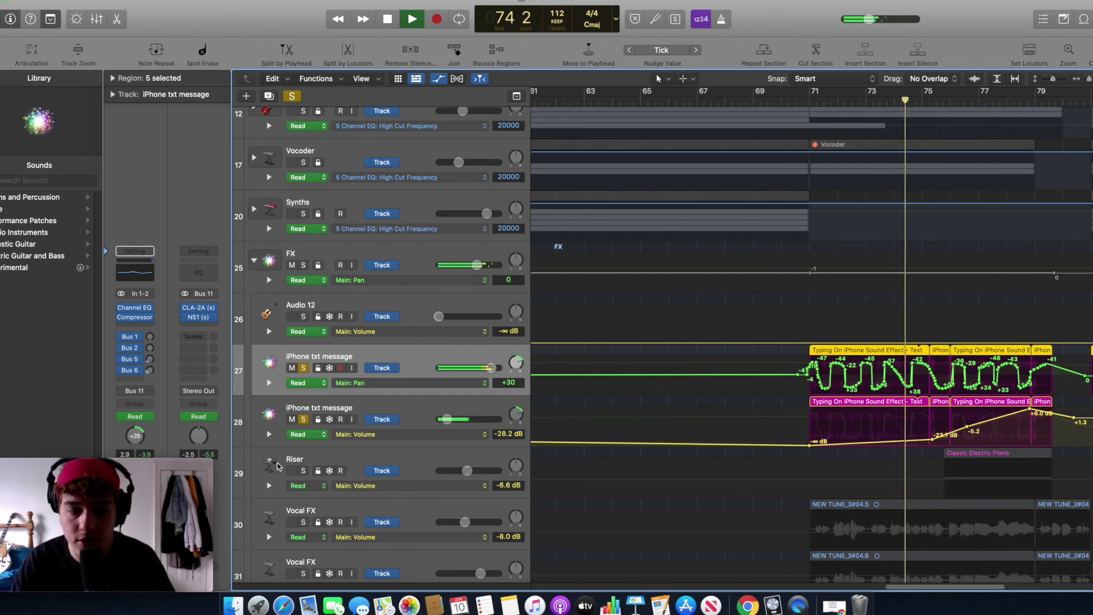
Step: Add the Riser track to the solo, listen until about bar 80, and stop playback
left_click(303, 471)
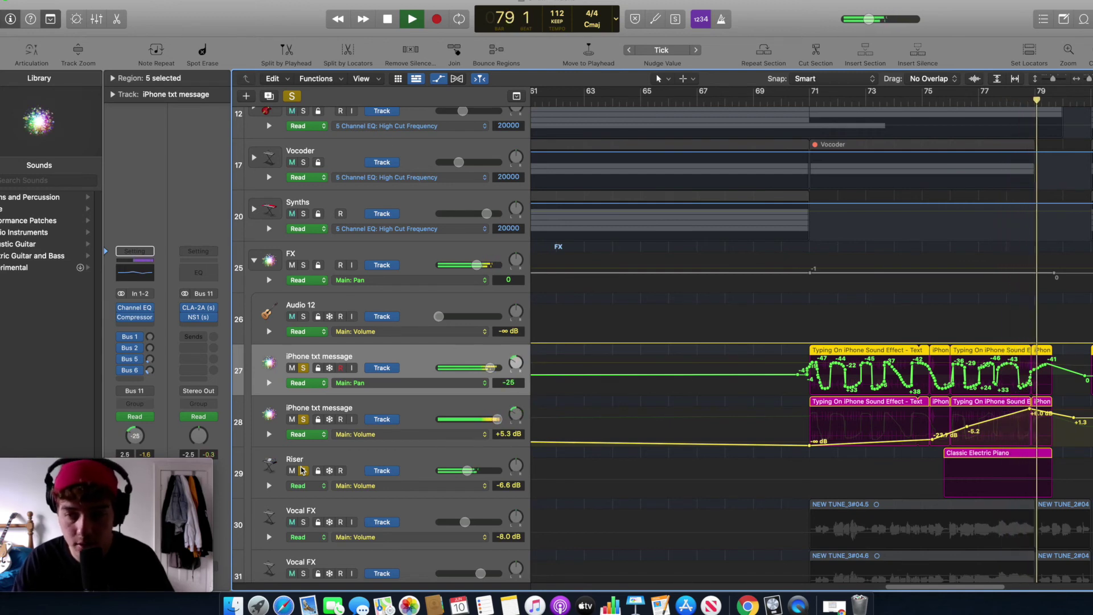
key("space")
left_click_drag(1002, 587, 922, 586)
scroll(960, 528, "up", 2)
scroll(959, 528, "down", 3)
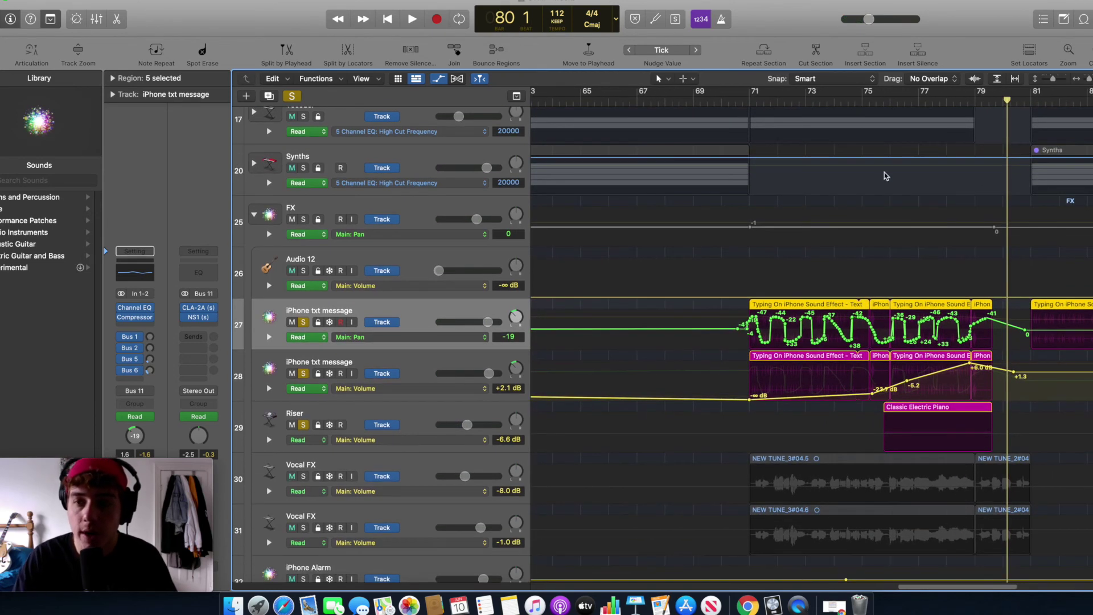
Step: Play from bar 76 to bar 81 with both Vocal FX tracks added to the solo, stop, and clear all solos
left_click(902, 98)
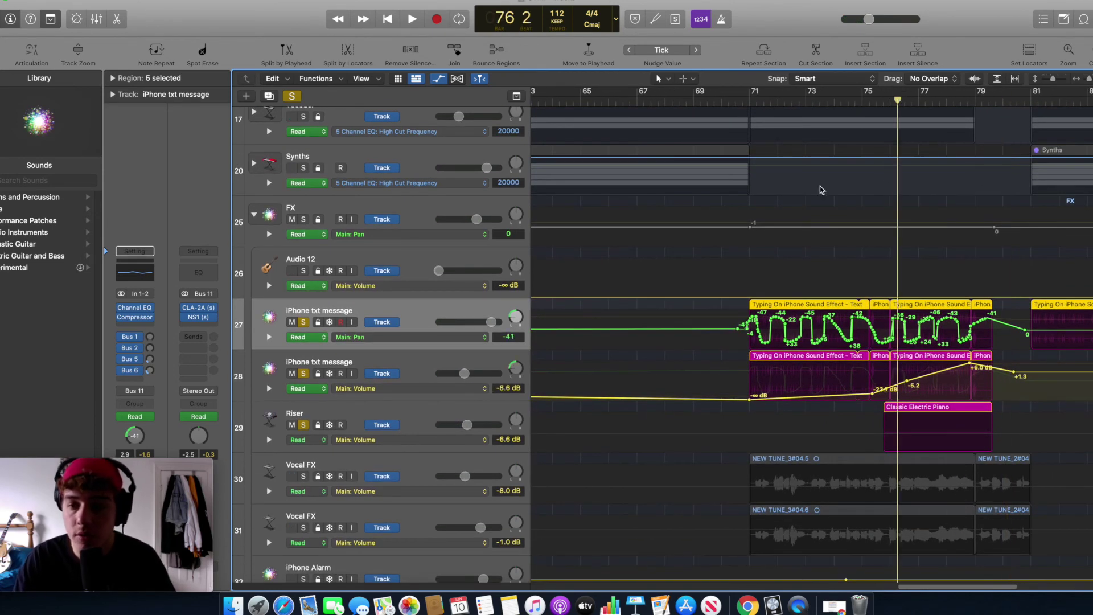
left_click(303, 477)
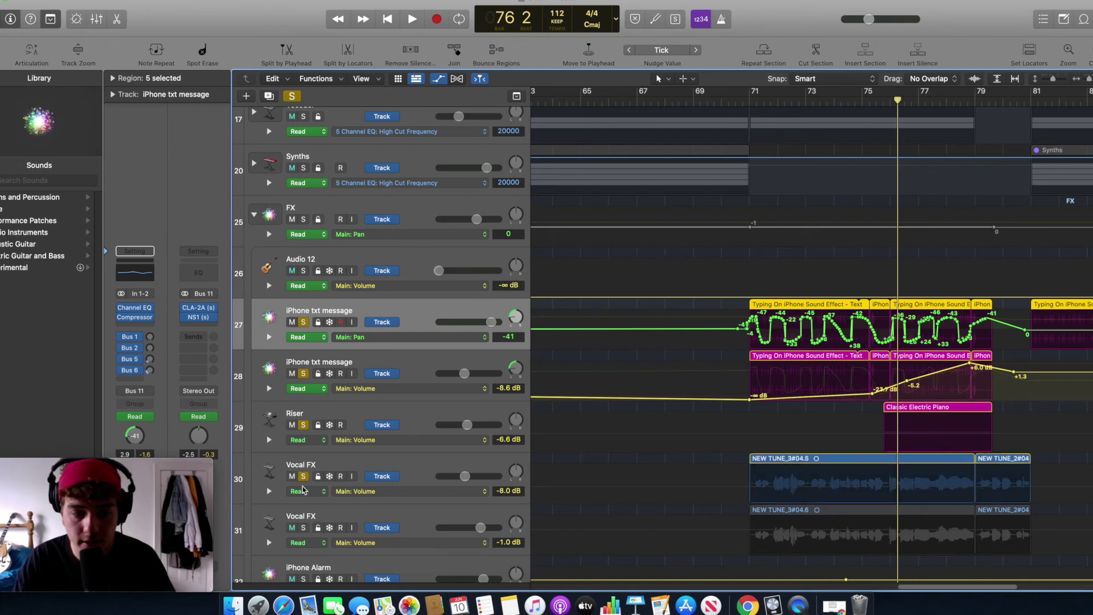
left_click(303, 527)
key("space")
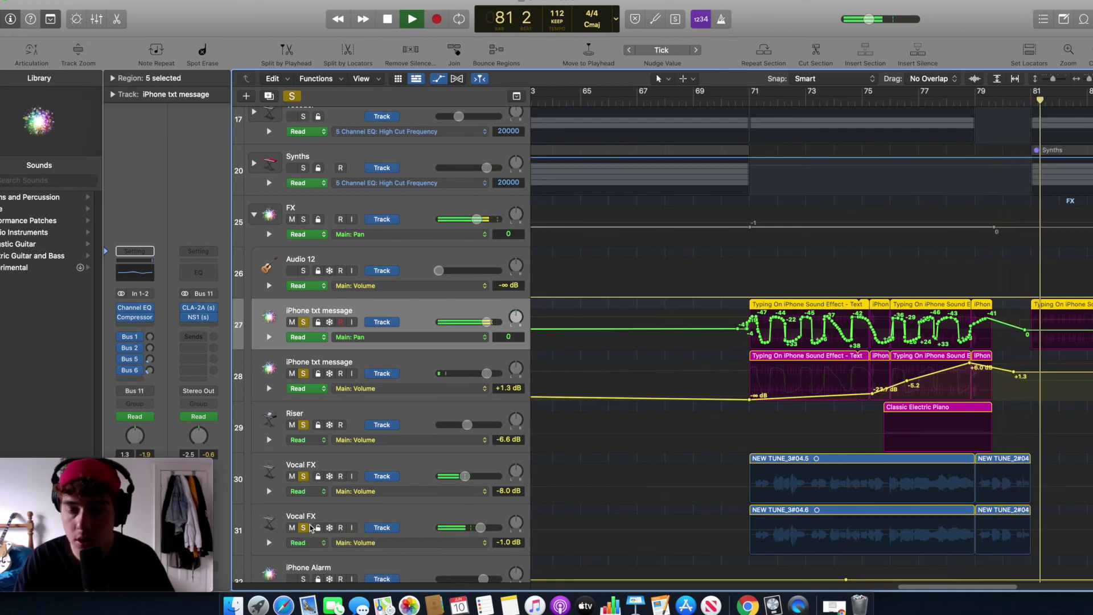
left_click(304, 323)
left_click(304, 373)
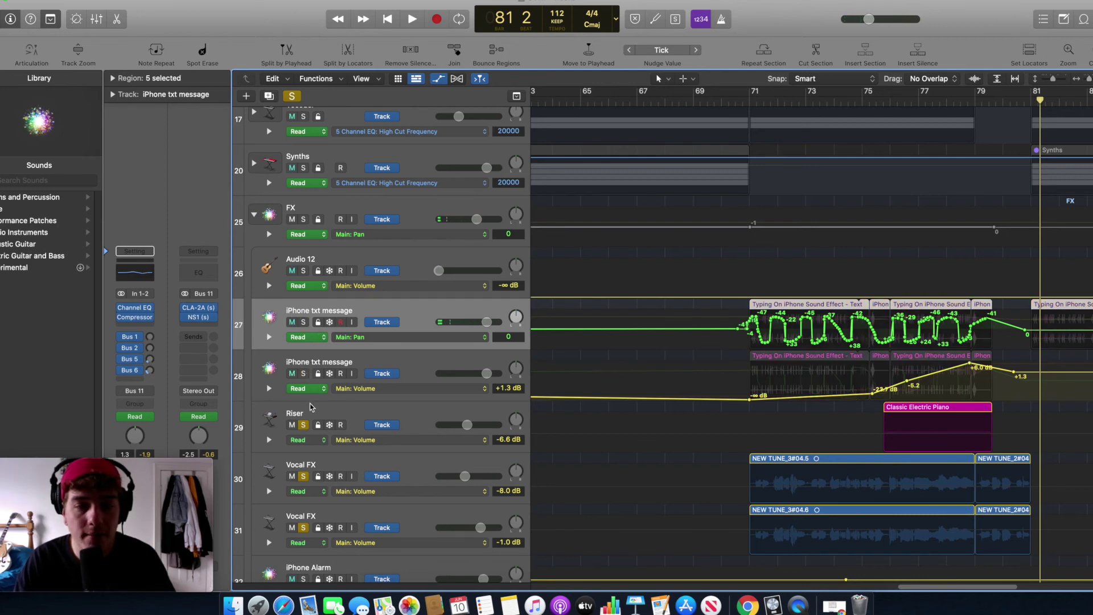
left_click(295, 96)
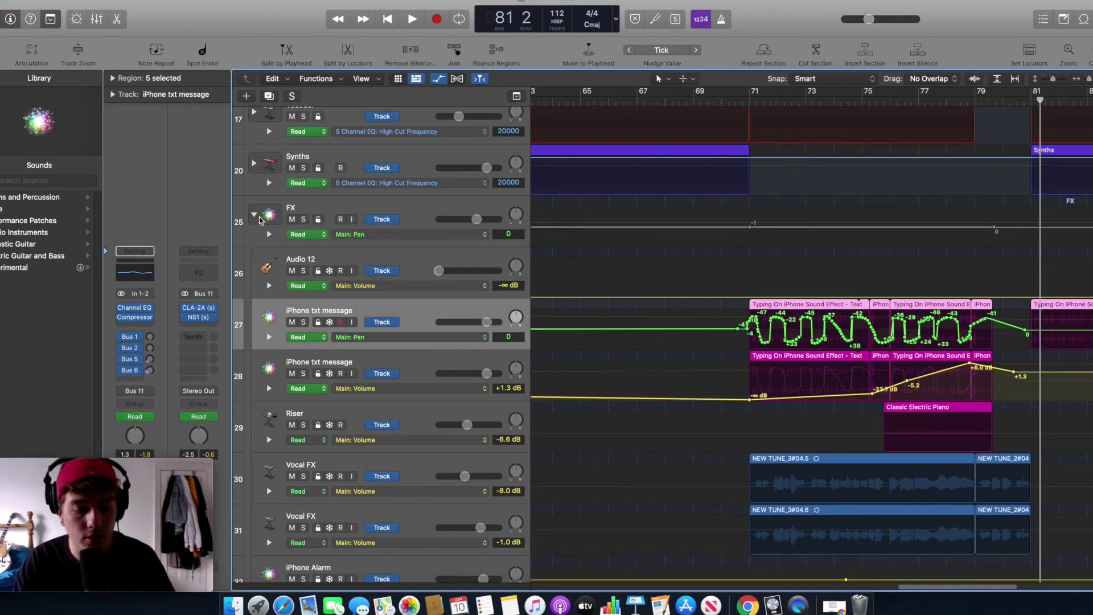
Step: Hide the track automation, play the full bridge mix from bar 71 to about bar 80, collapse the FX stack and stop
key("a")
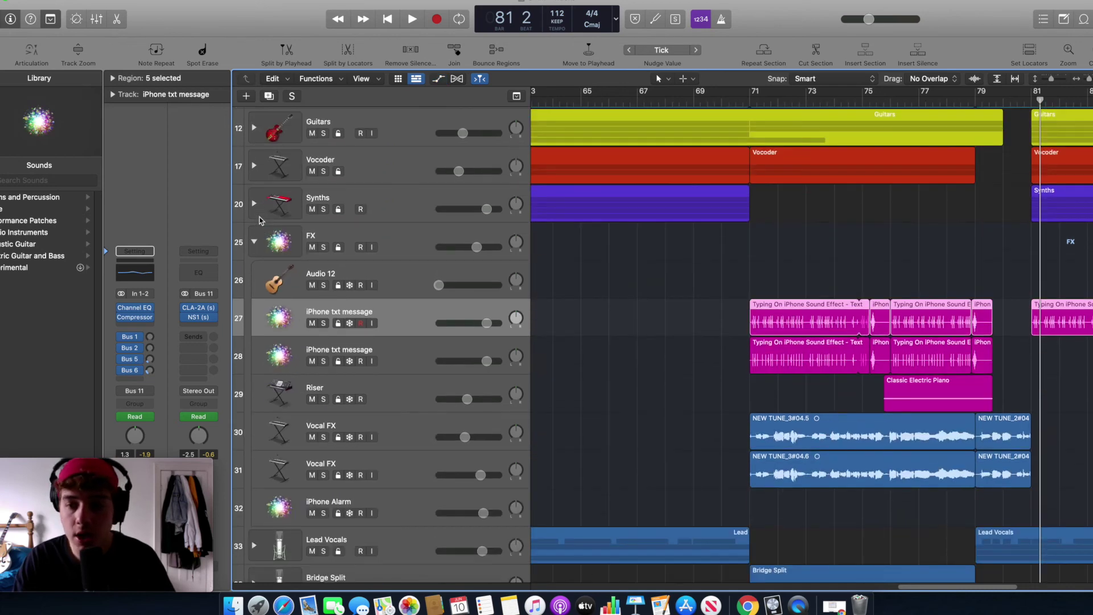
left_click(750, 101)
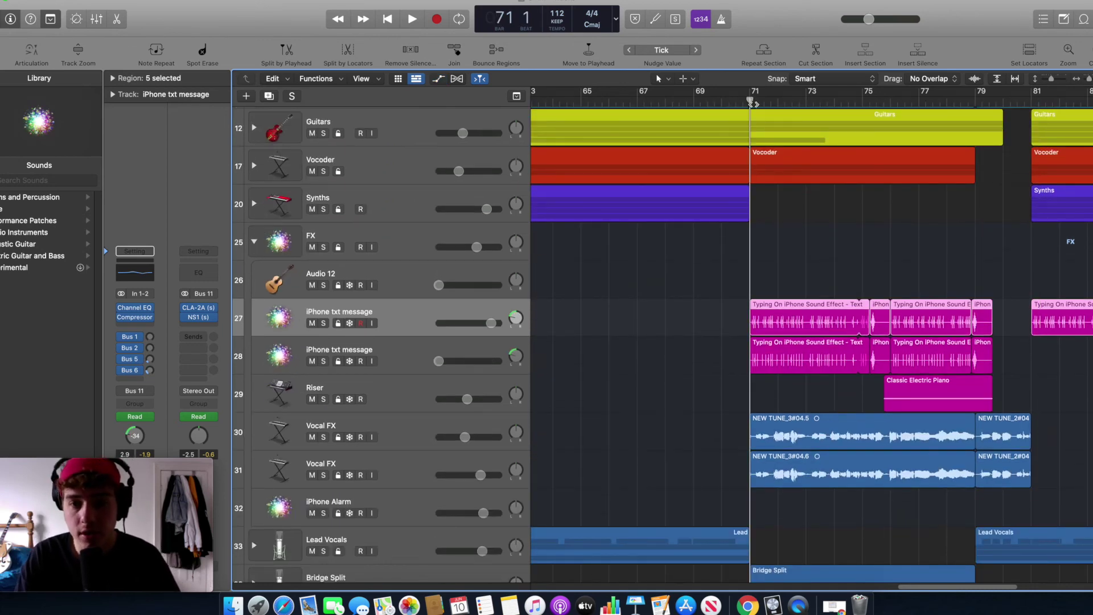
key("space")
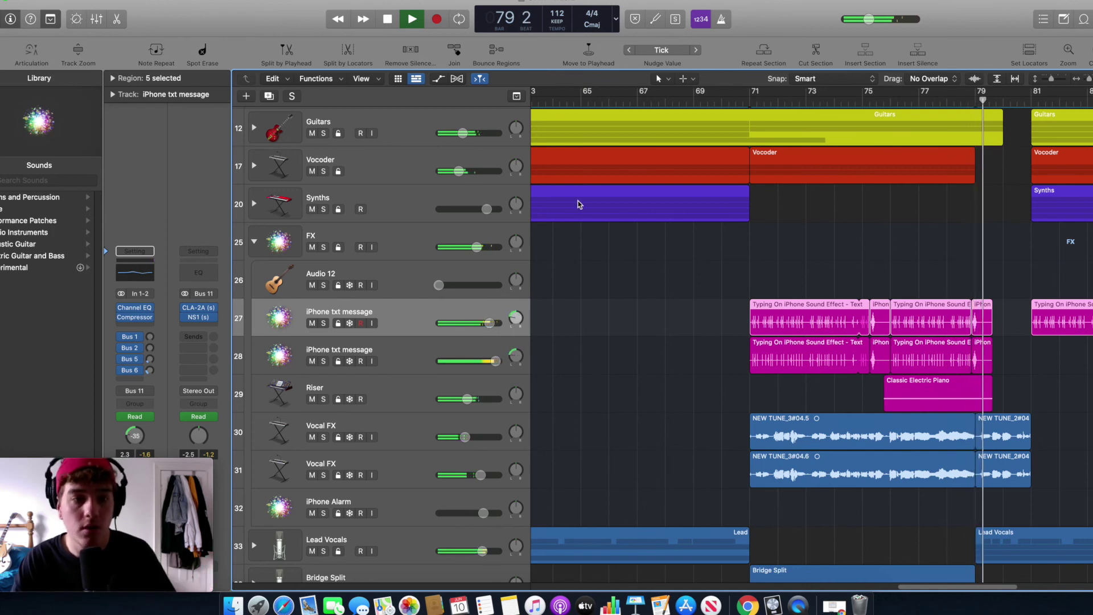
left_click(252, 244)
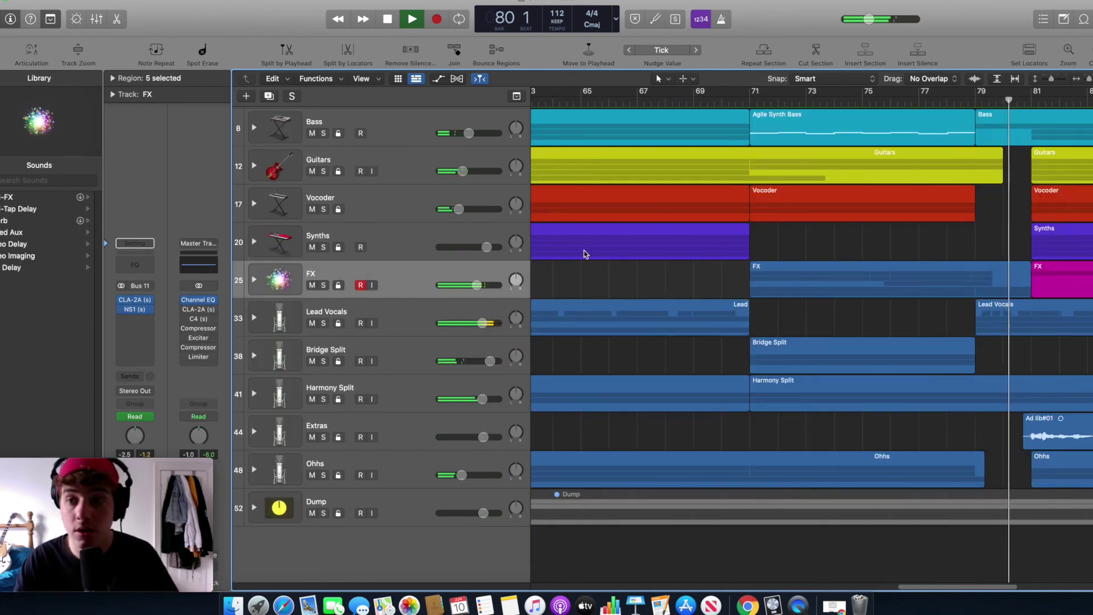
key("space")
Step: Play from about bar 78 to bar 81 with all five vocal stacks and the FX stack soloed, stop, and clear all solos
left_click_drag(984, 101, 956, 105)
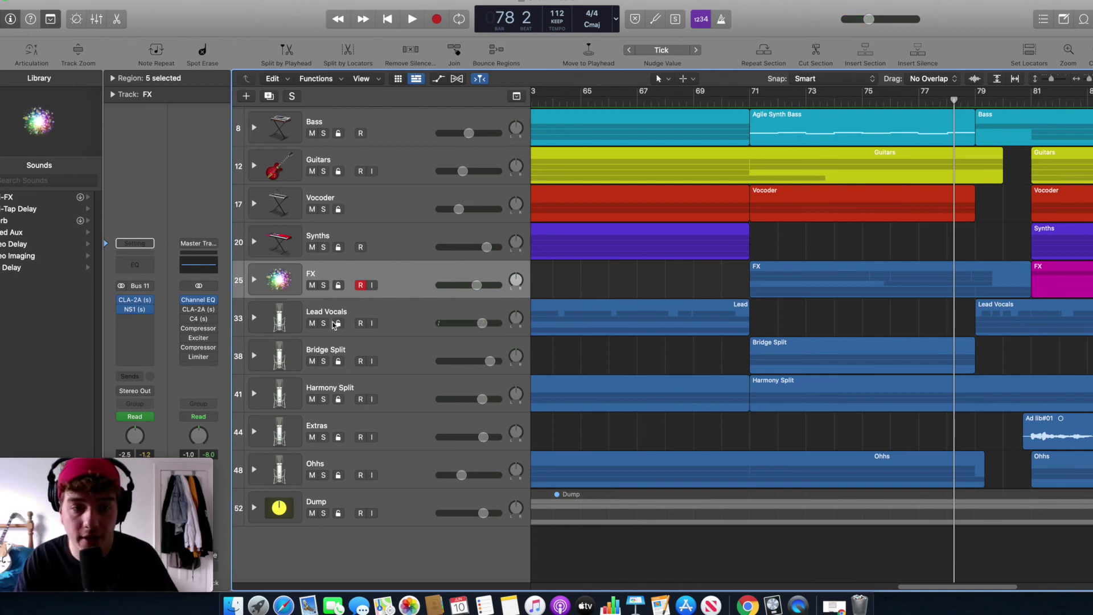
left_click_drag(326, 324, 330, 478)
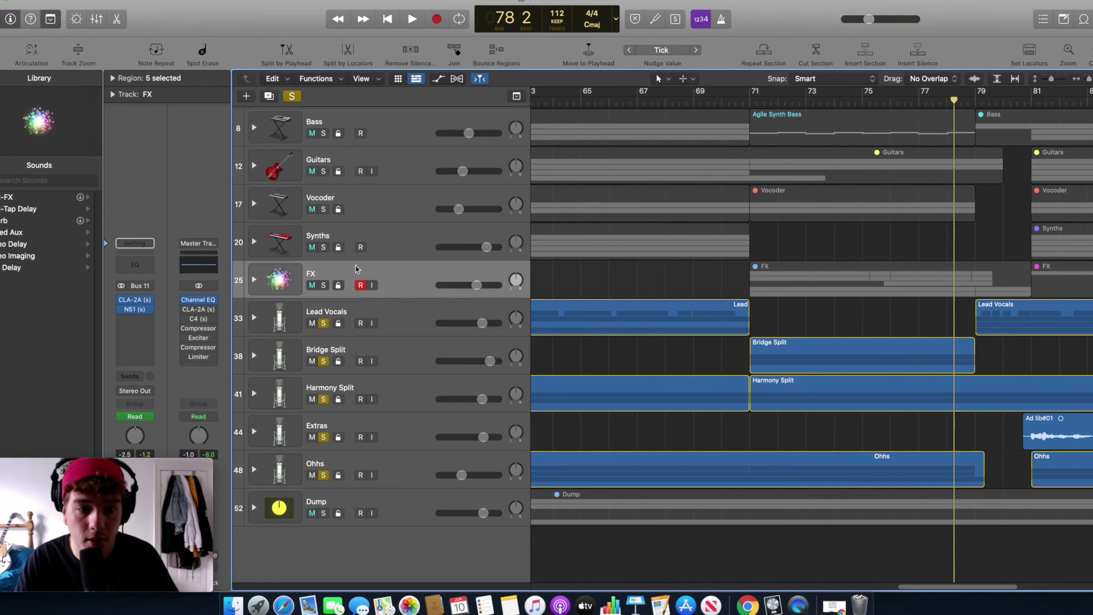
left_click(324, 286)
key("space")
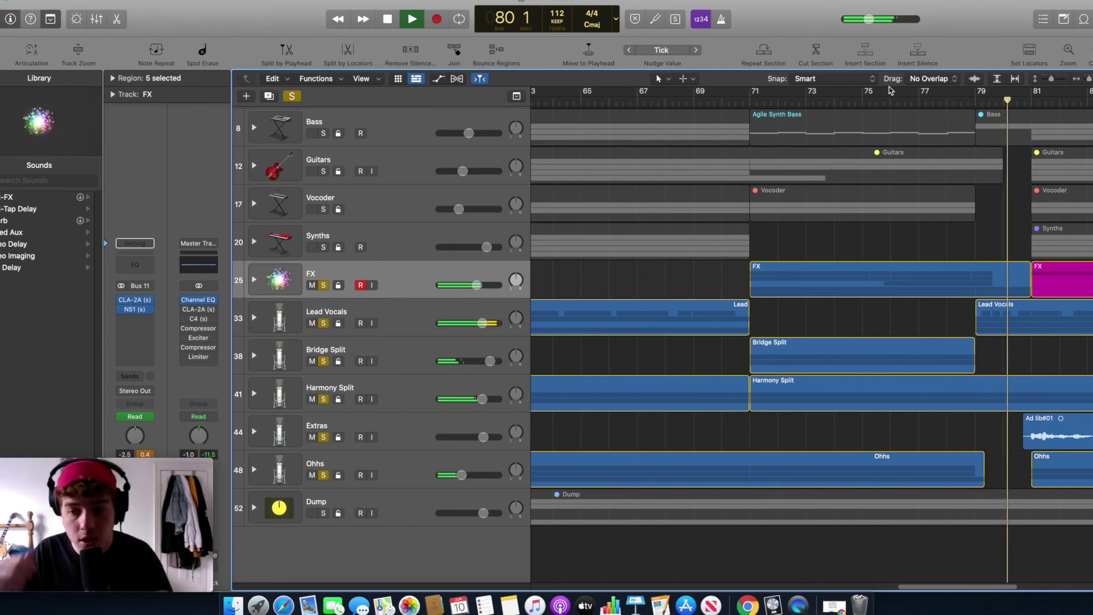
key("space")
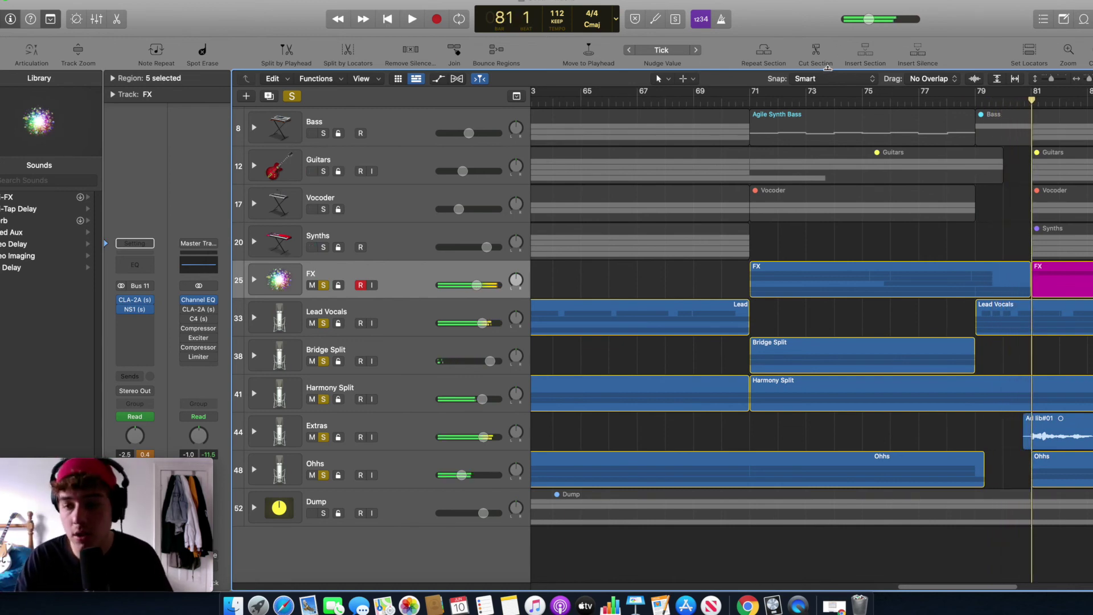
left_click(293, 96)
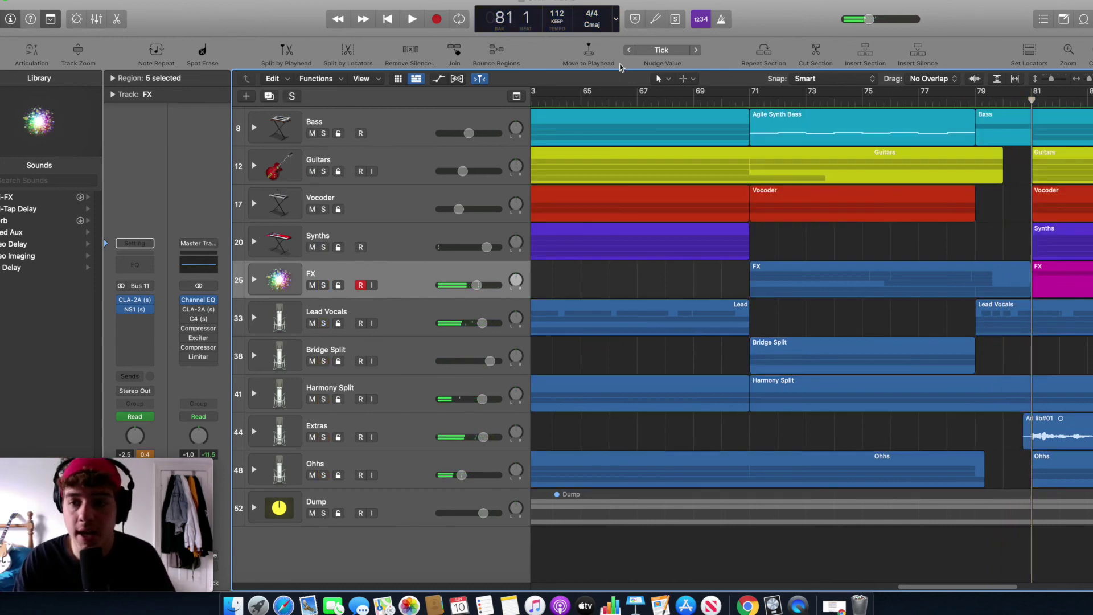
Step: Audition the Cowbell track soloed in the Drums stack from bar 80, clear the solo during playback, and collapse the stack
scroll(882, 401, "up", 2)
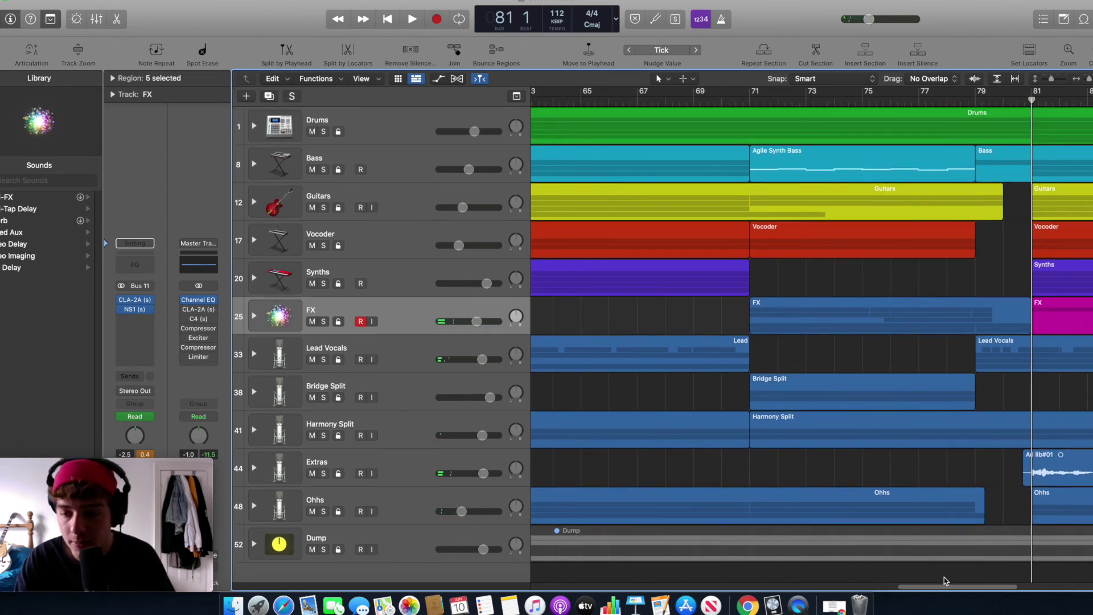
left_click_drag(945, 579, 1017, 563)
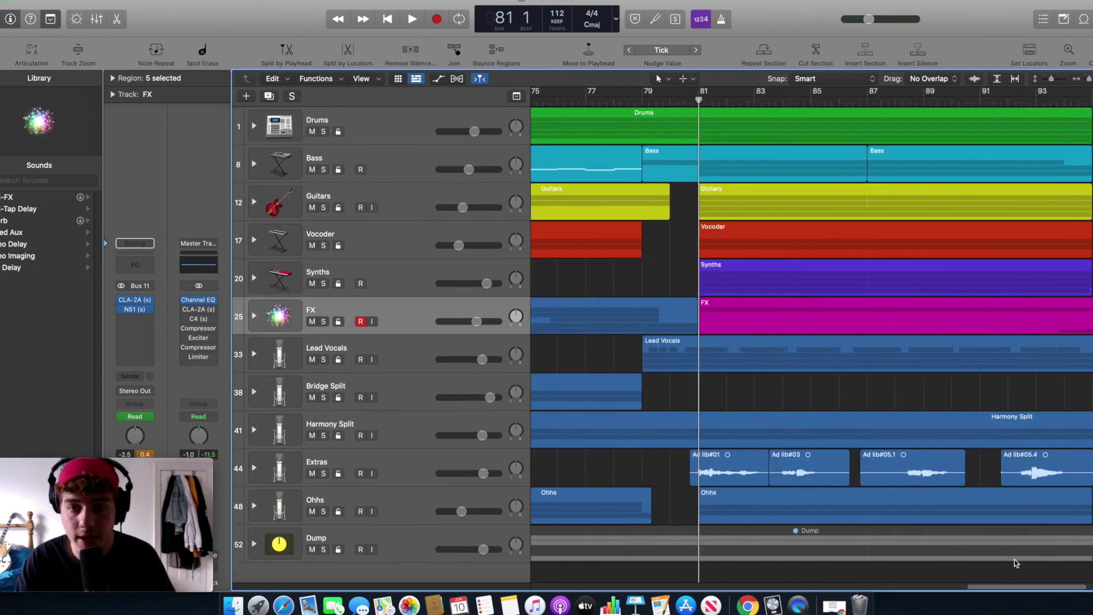
left_click(675, 102)
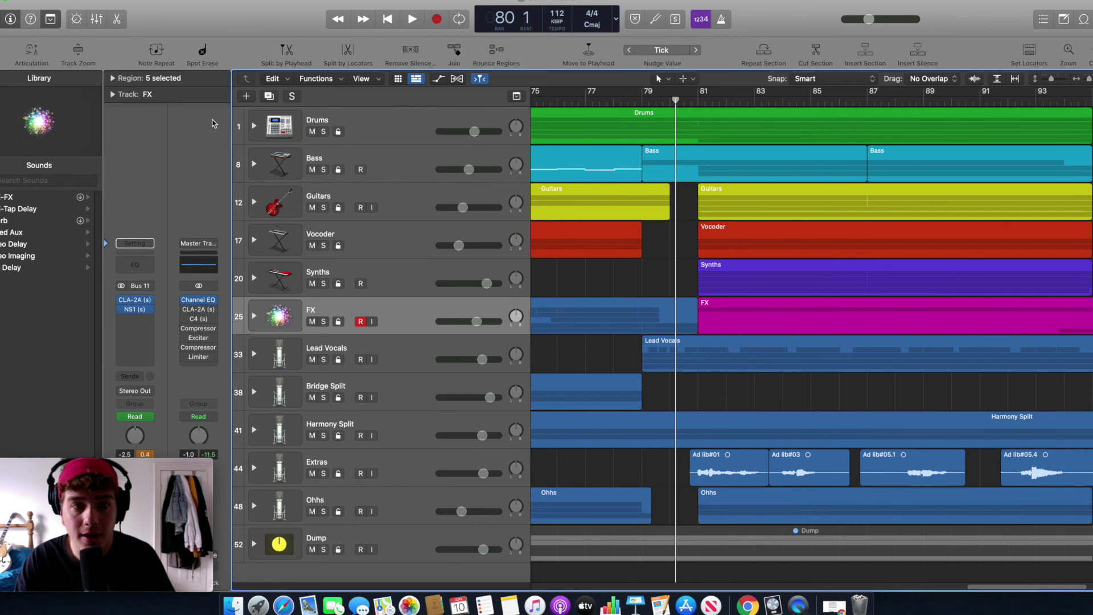
left_click(254, 126)
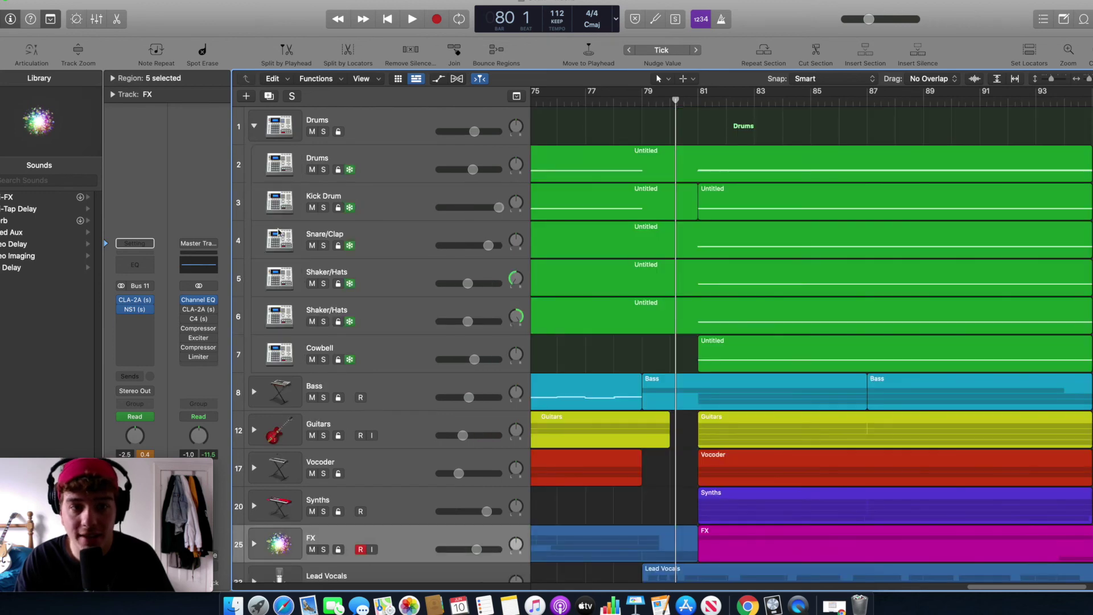
left_click(323, 360)
key("space")
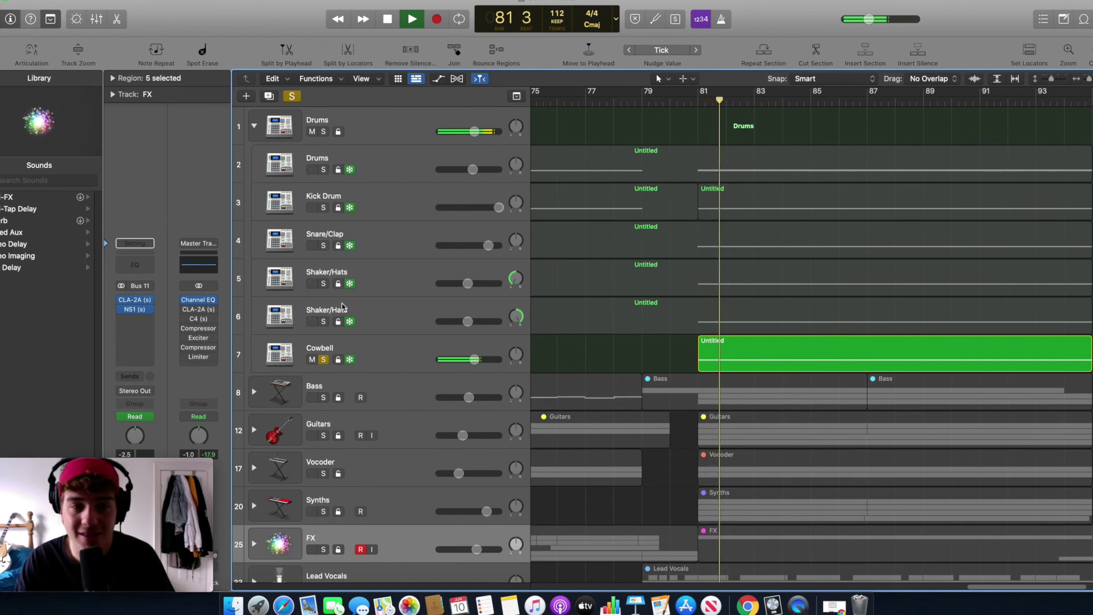
left_click(291, 96)
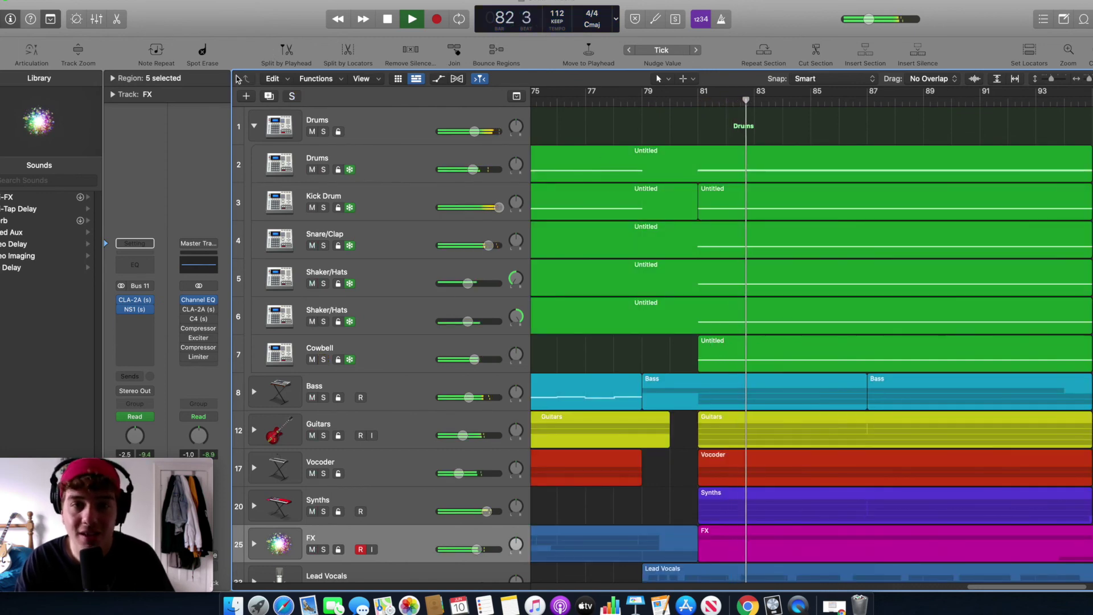
left_click(254, 126)
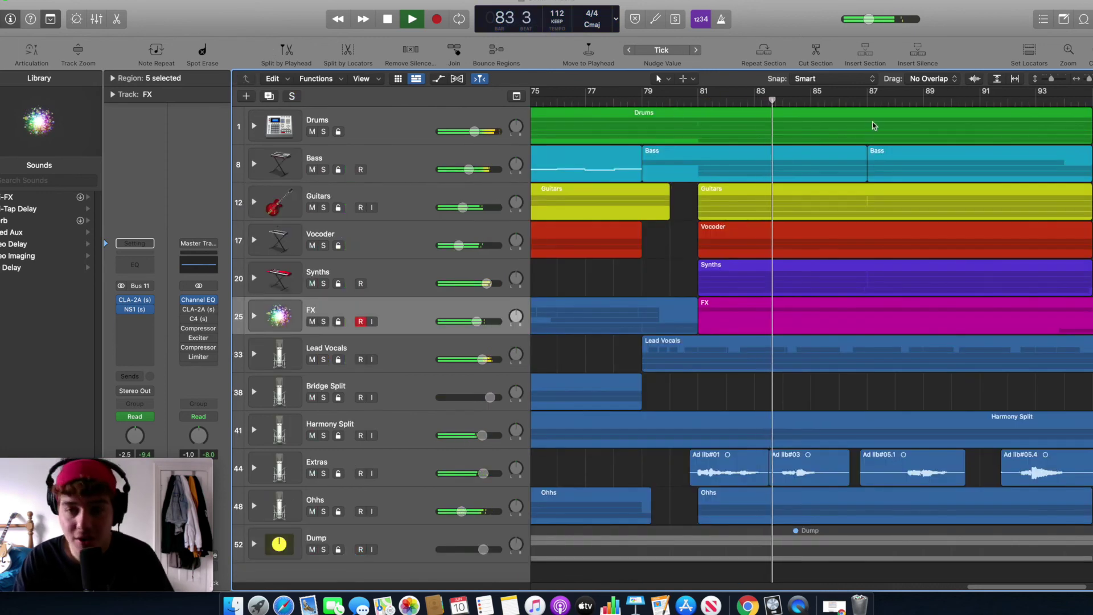
Step: Stop playback, audition the soloed Extras ad libs from bar 80 beat 4 to about bar 89, and clear the solo
scroll(735, 124, "down", 1)
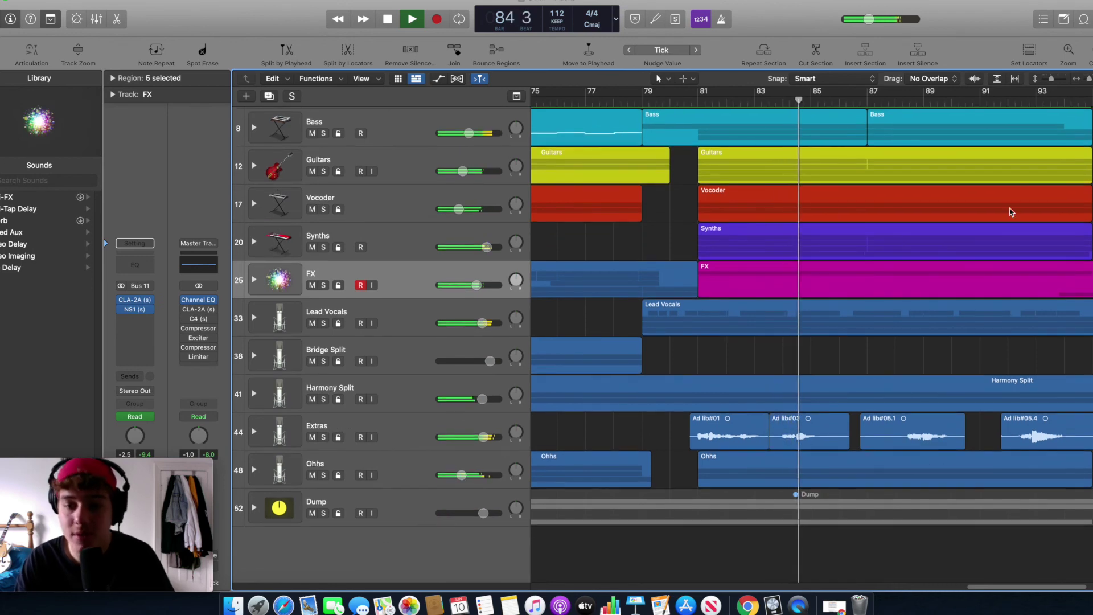
left_click(655, 94)
key("space")
left_click(711, 101)
left_click_drag(711, 100, 689, 100)
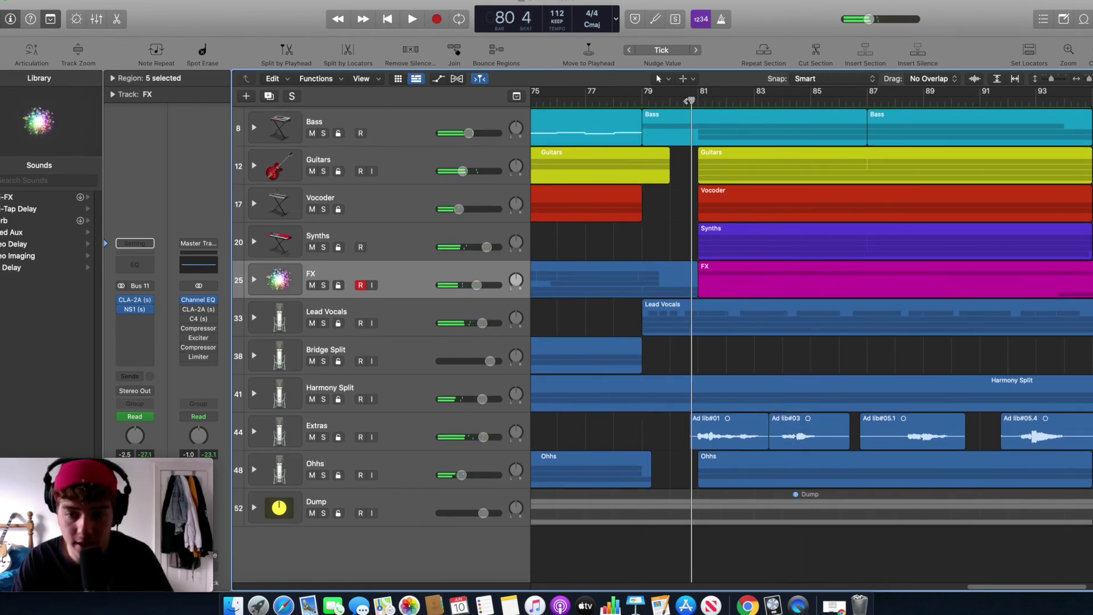
left_click(323, 437)
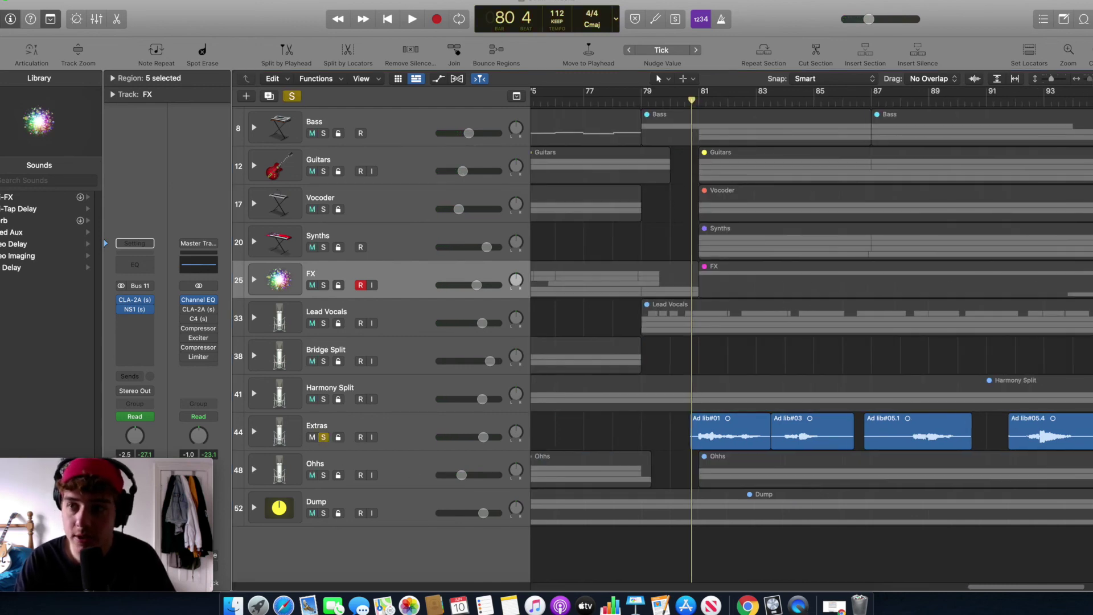
key("super+Right")
key("super+Right")
key("space")
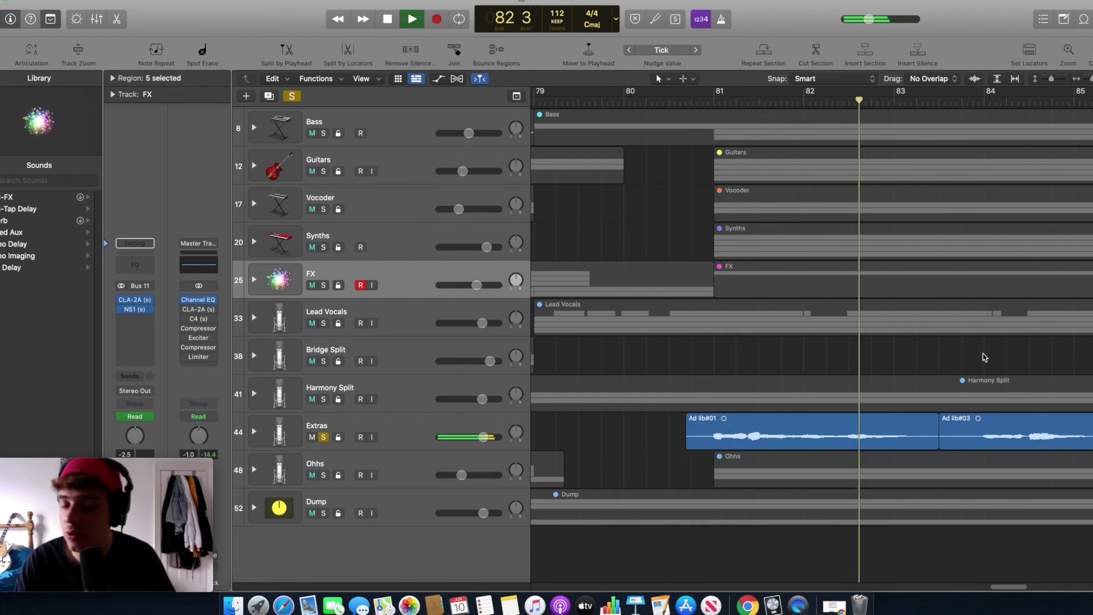
left_click_drag(1017, 591, 1037, 583)
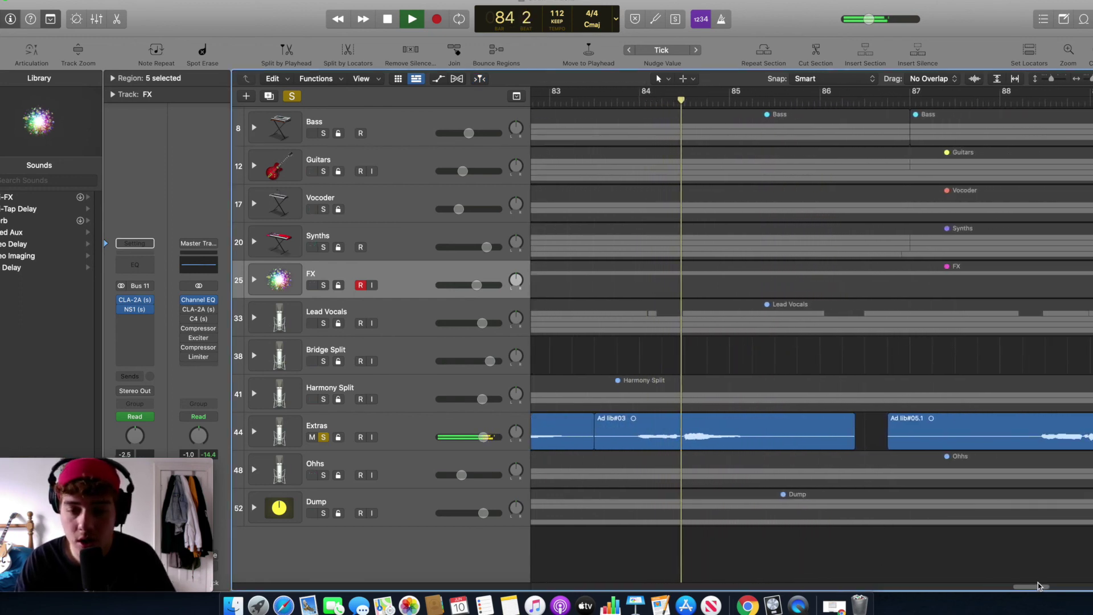
left_click_drag(1037, 582, 1054, 586)
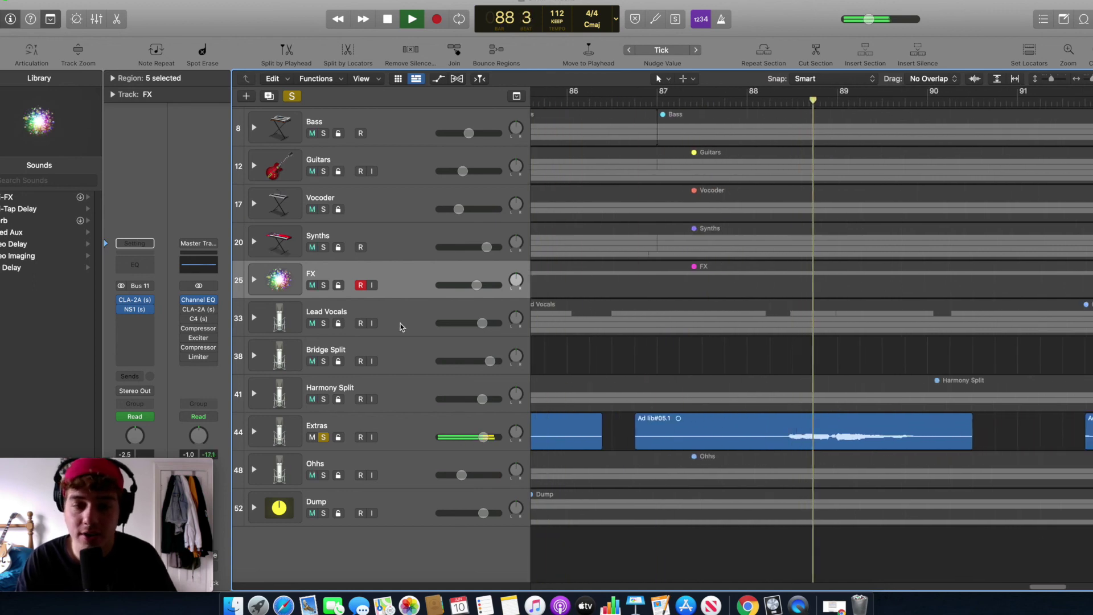
key("ctrl+alt+super+s")
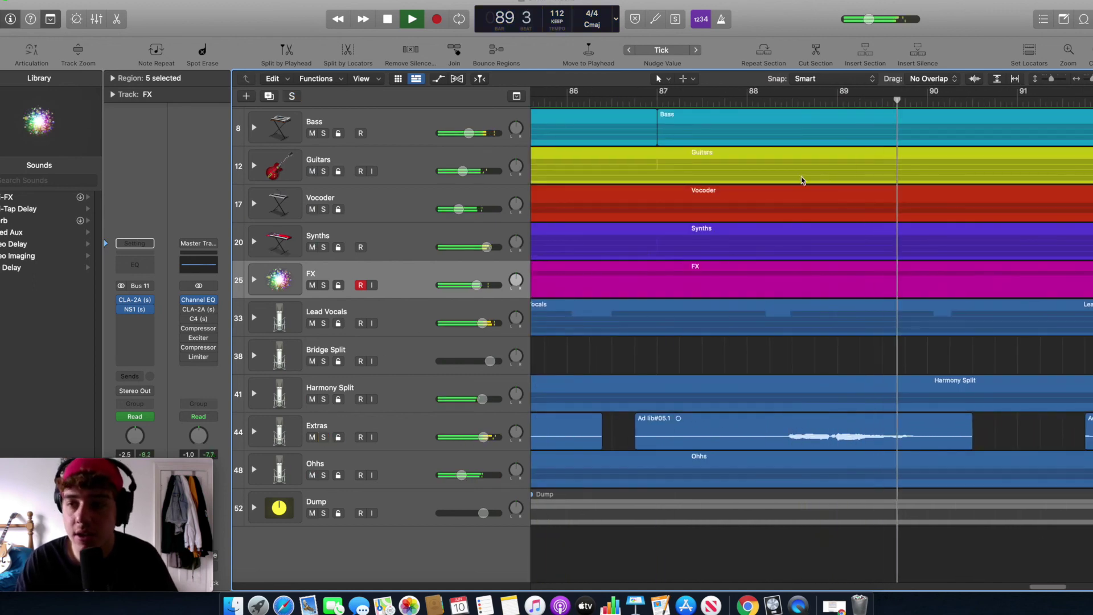
Step: Replay the transition into the final chorus several times from about bar 79 with the full mix
left_click_drag(1091, 80, 1078, 79)
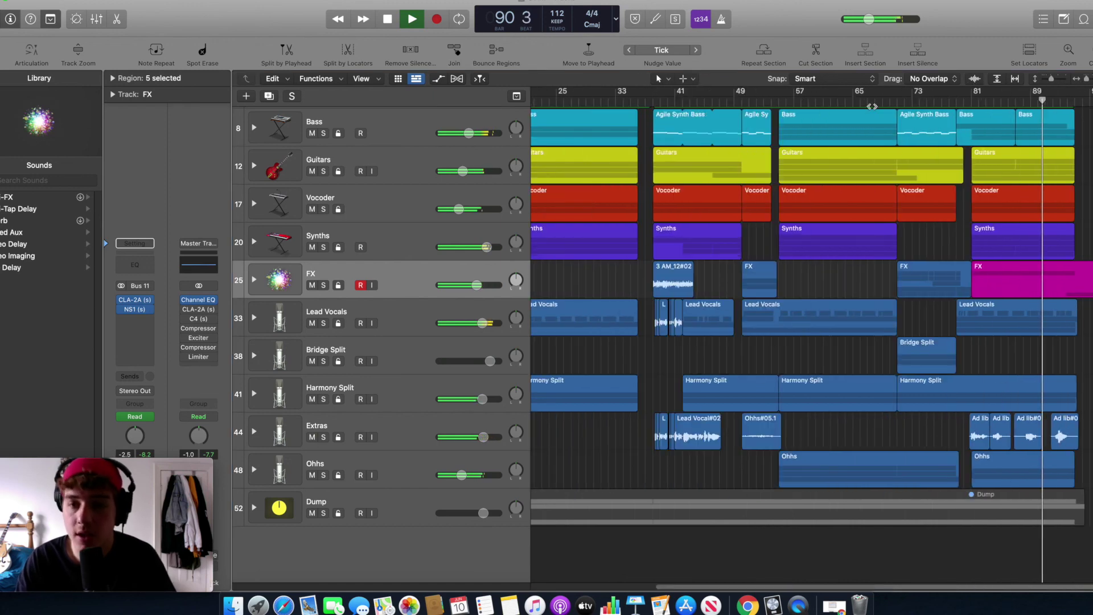
left_click(958, 102)
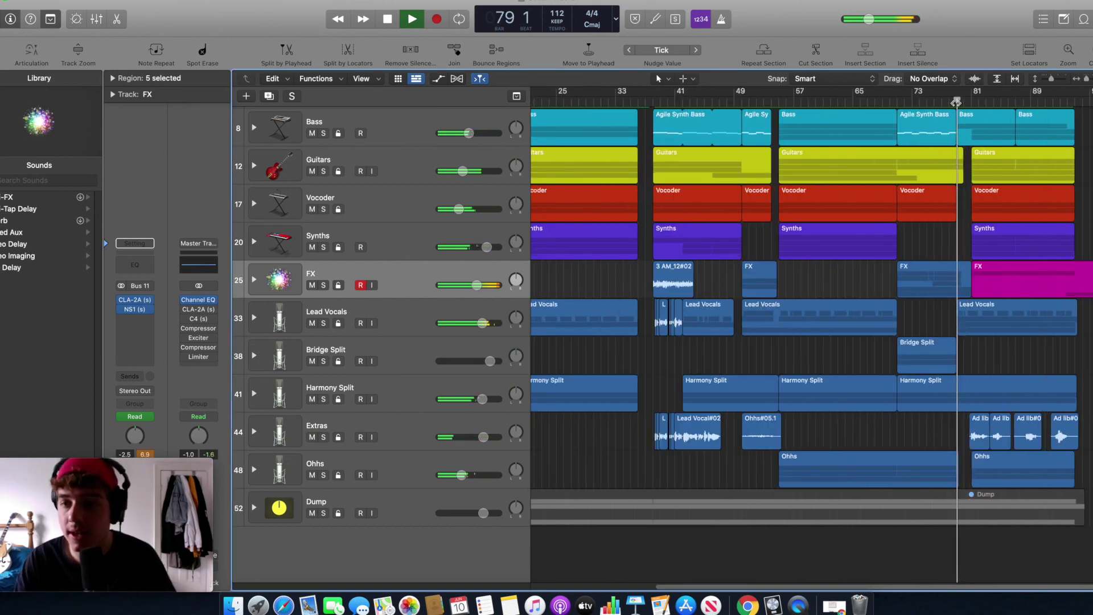
left_click(949, 103)
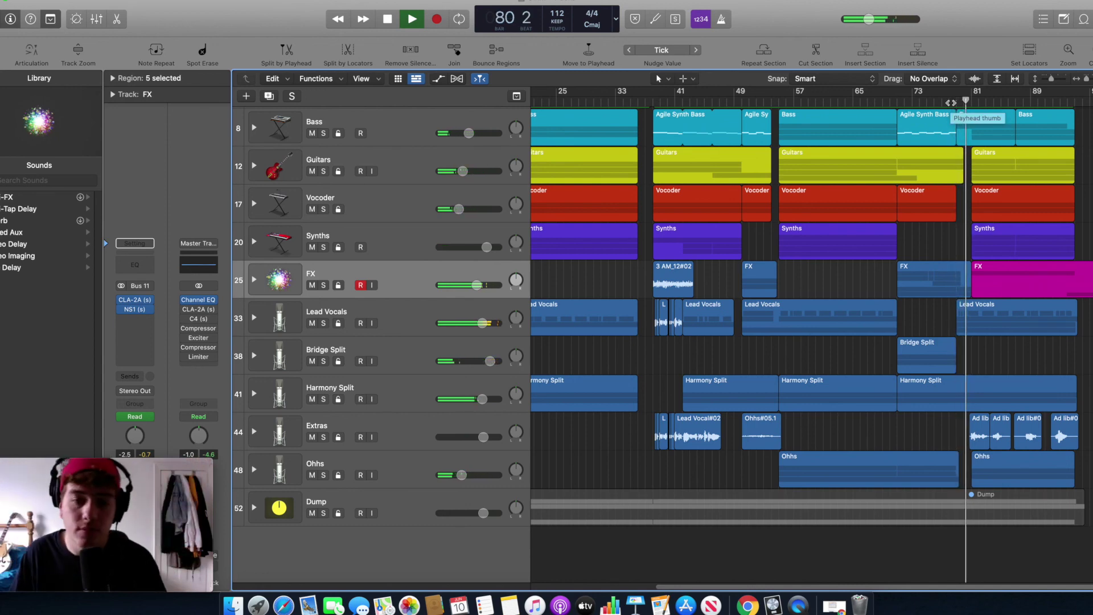
left_click(950, 103)
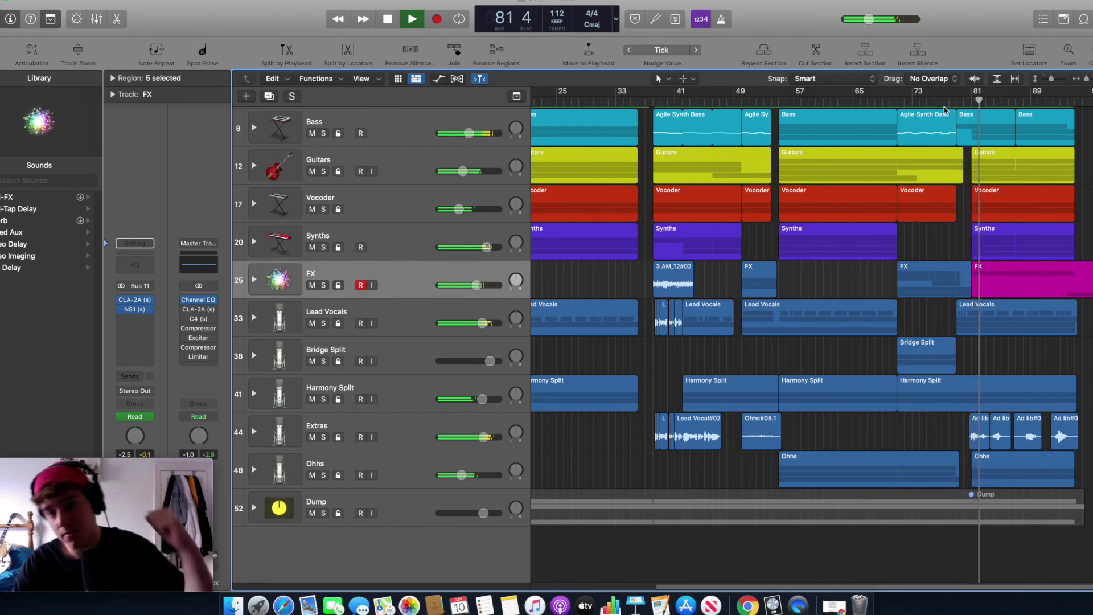
Step: Solo the FX stack during the final chorus to audition it, and remove the solo
left_click(1085, 80)
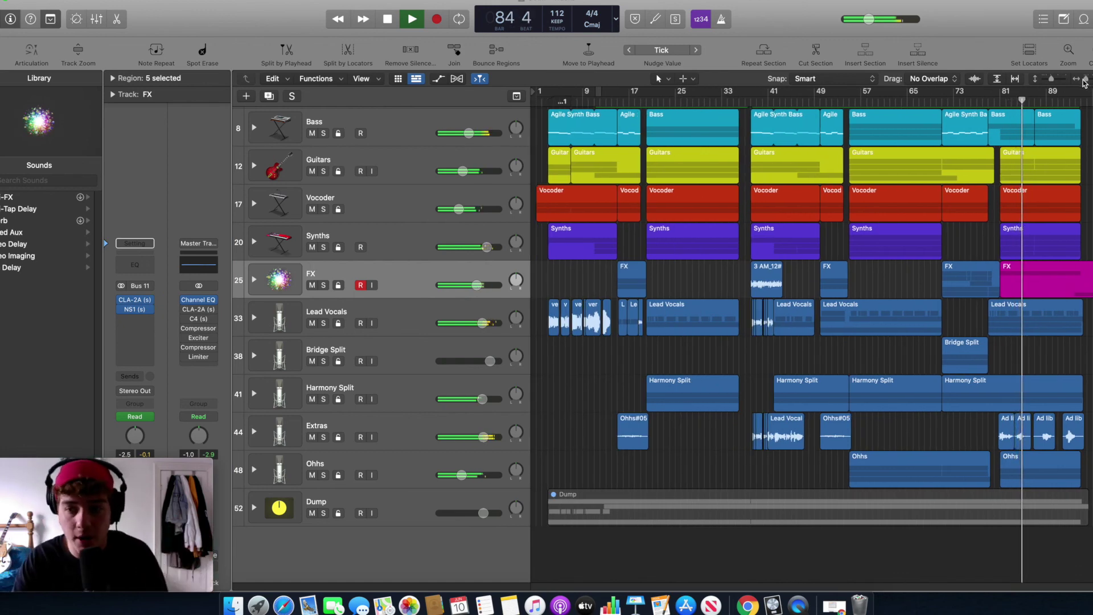
left_click(321, 286)
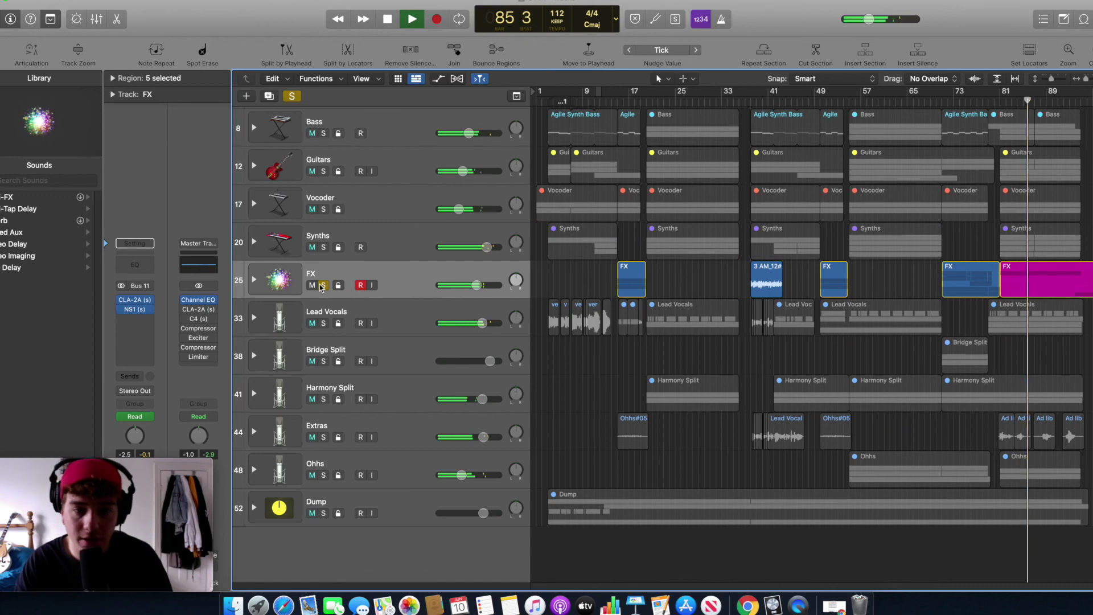
left_click(322, 285)
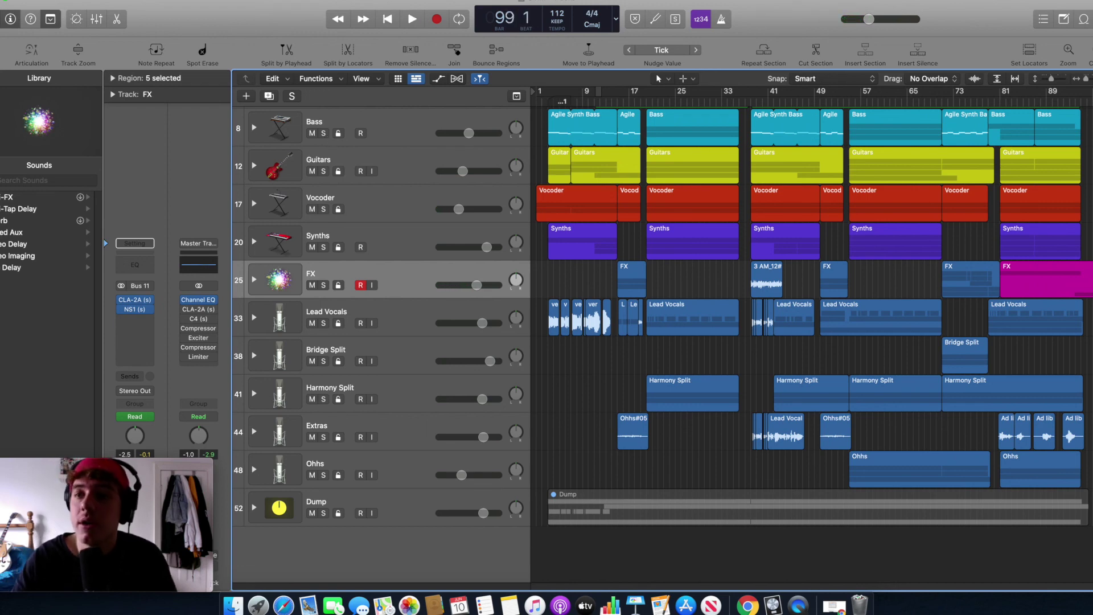
Step: Fit all tracks of the arrangement in view, and run the playhead from bar 1 to bar 37 and back
left_click_drag(1054, 79, 1051, 80)
left_click(511, 115)
key("Return")
key("space")
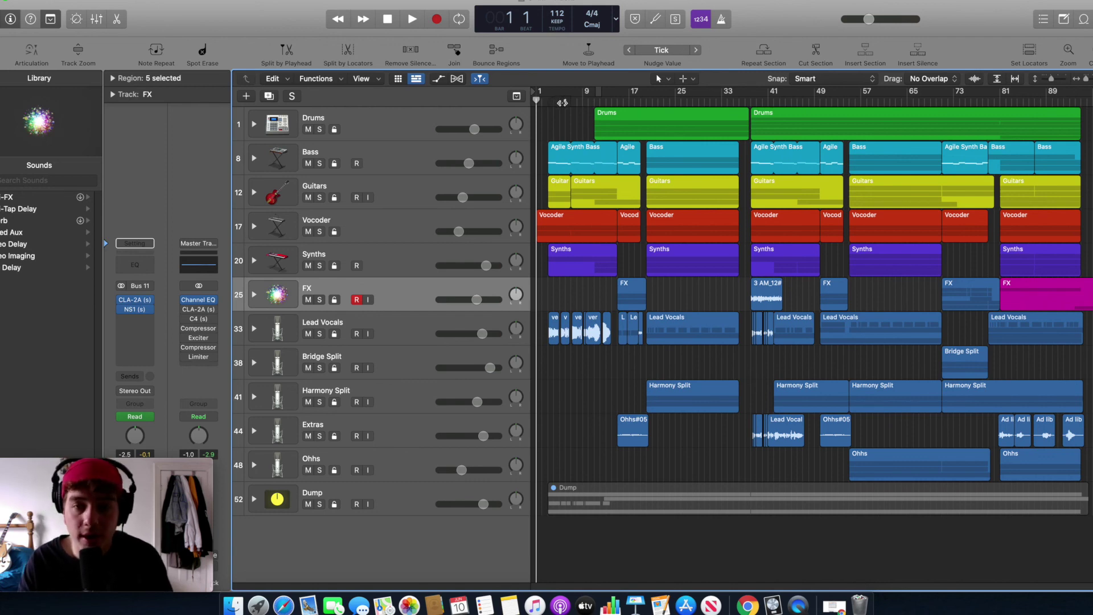
left_click_drag(538, 101, 745, 103)
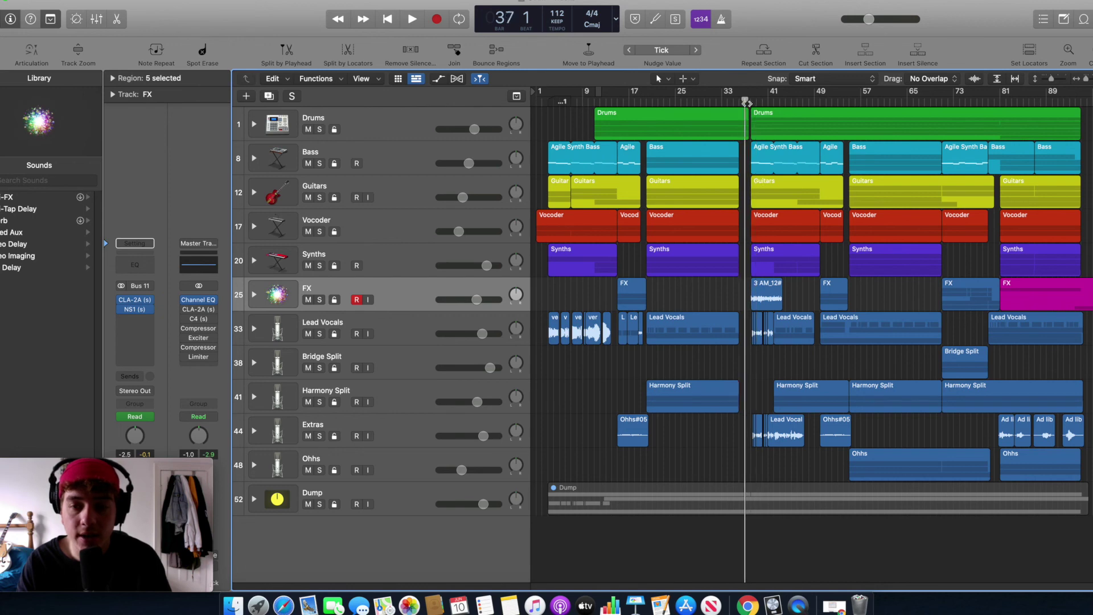
left_click_drag(746, 104, 537, 103)
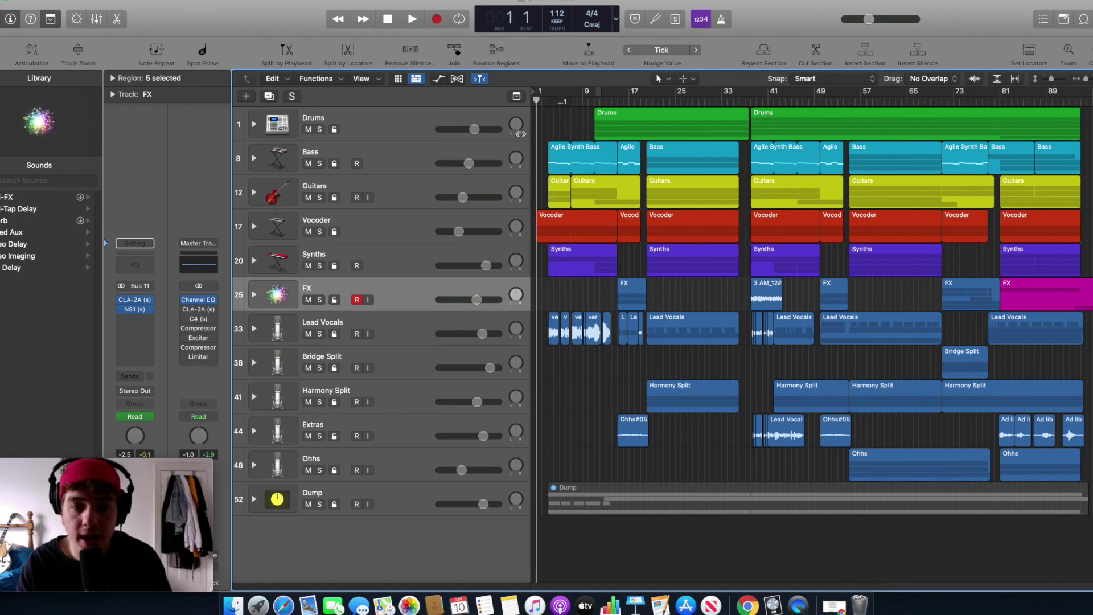